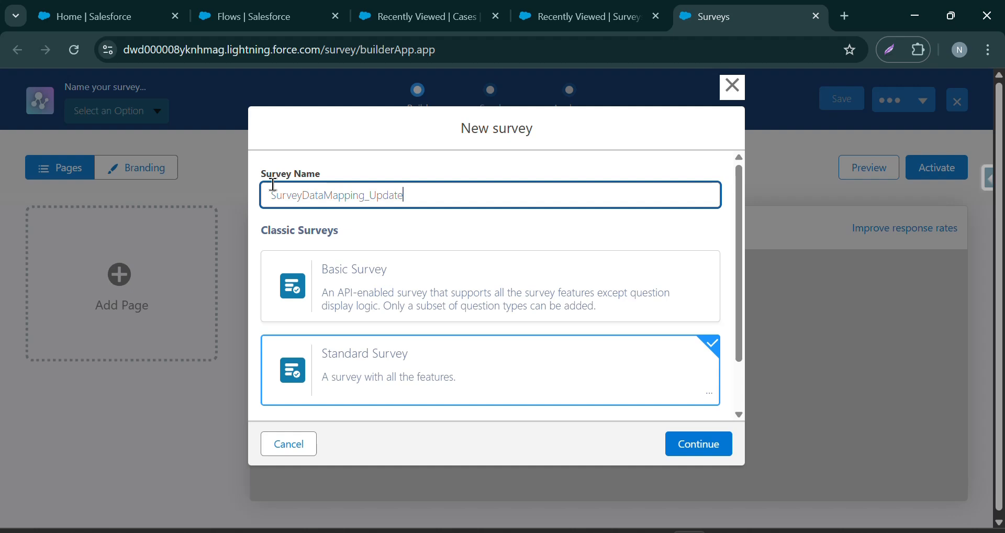
Create the Standard Survey SurveyDataMapping_Update and paste the prepared thank-you and "Dear" messages into its Thank You and Welcome pages.
left_click(694, 442)
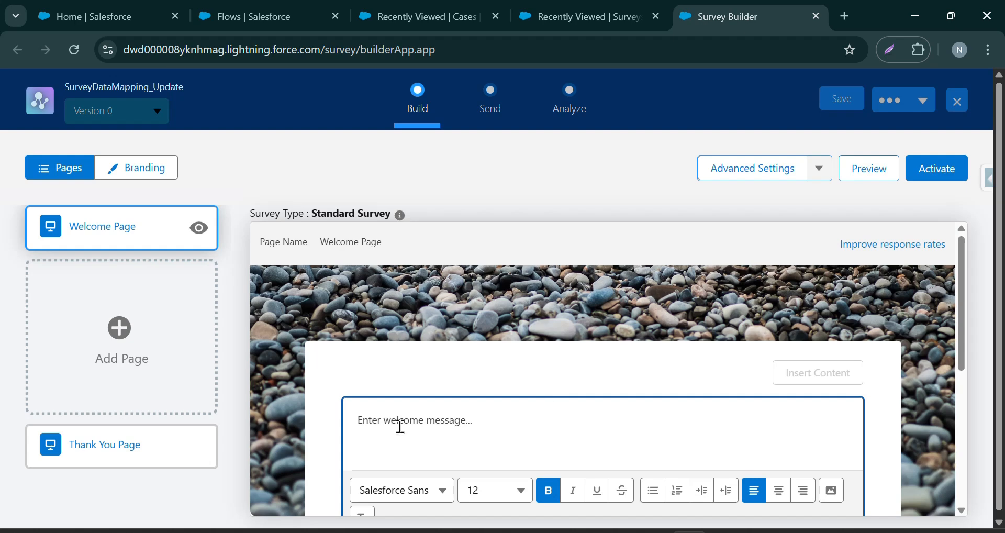
scroll(464, 353, "down", 5)
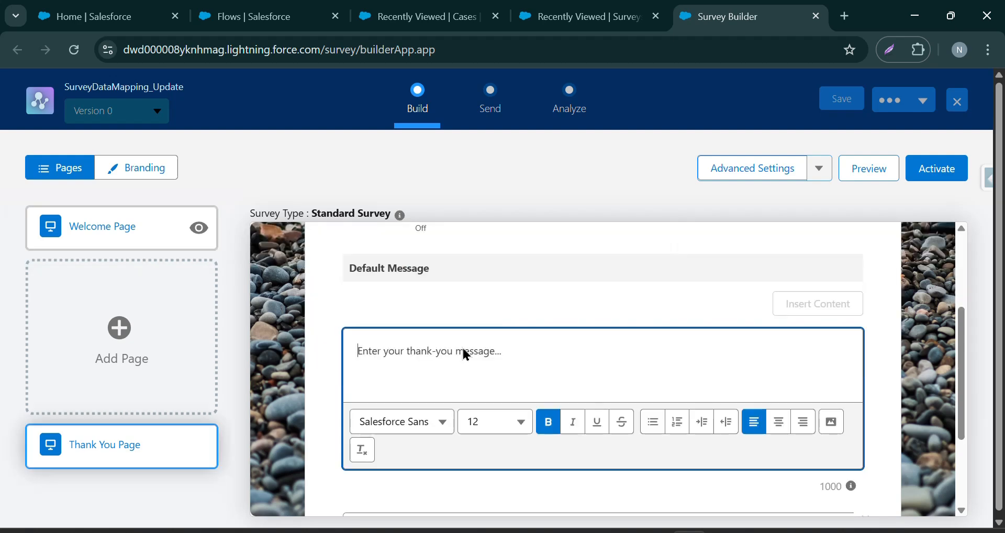
key("super+v")
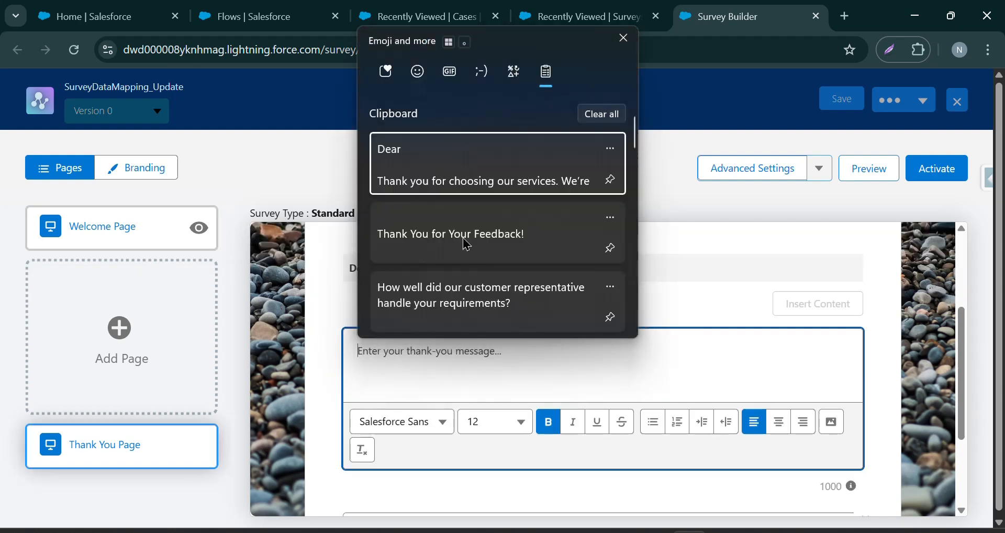
scroll(461, 267, "down", 2)
left_click(472, 184)
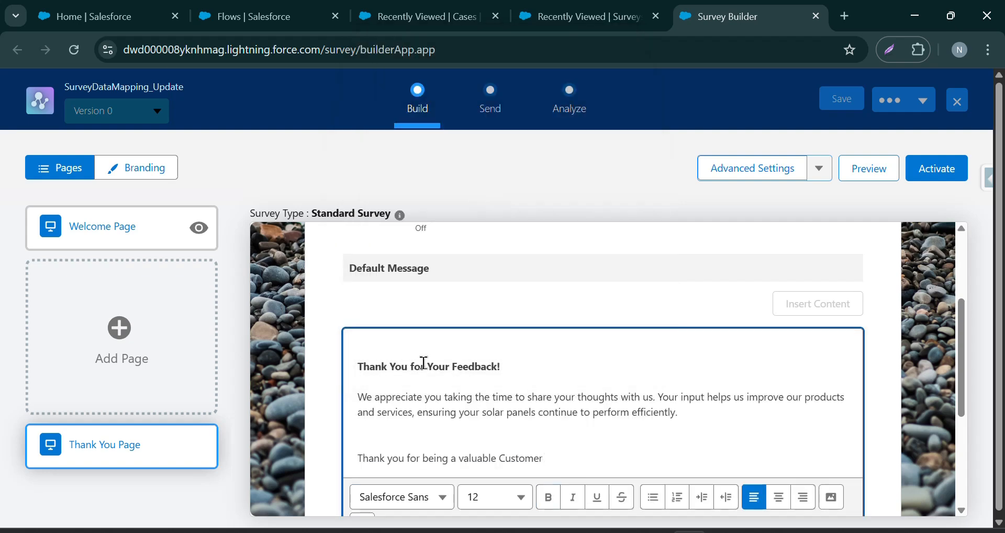
left_click(132, 225)
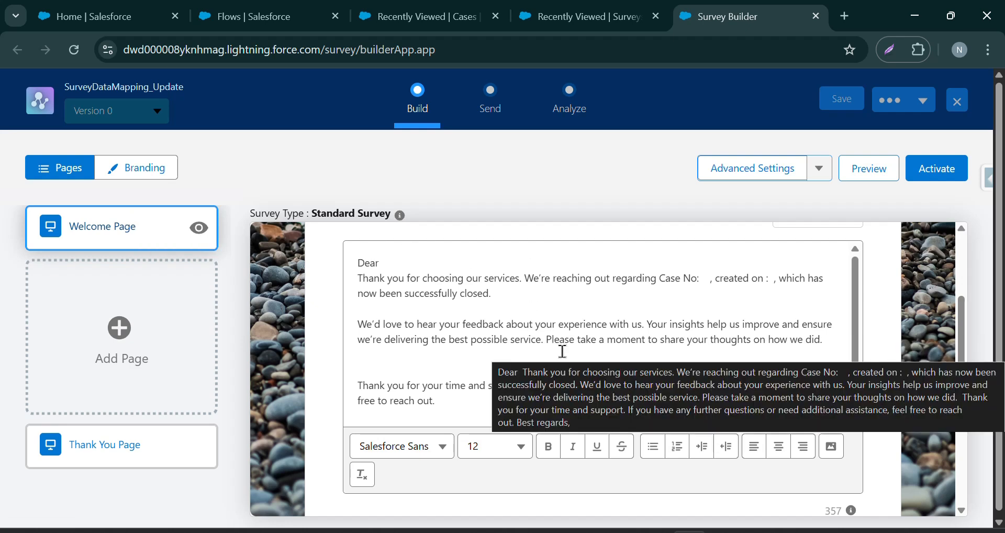
Set the merge field access level to System Context - Ignore record-level access in the survey's Merge Field Variables settings.
left_click(793, 168)
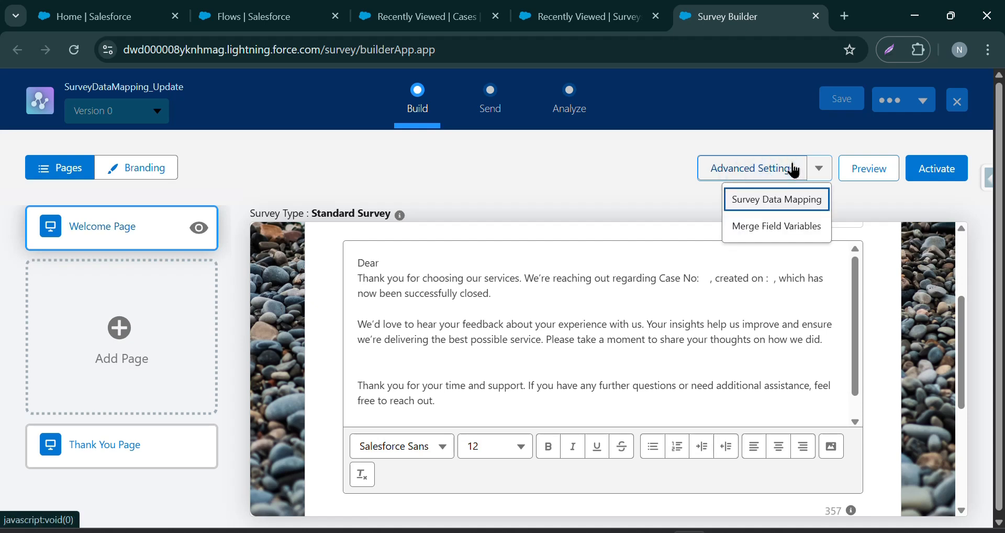
left_click(749, 230)
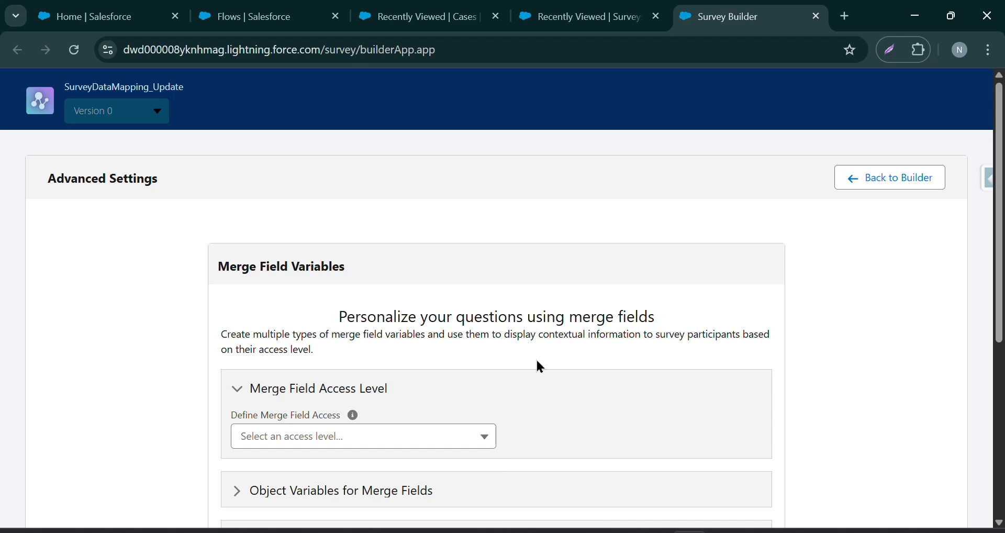
left_click(449, 439)
scroll(459, 387, "down", 1)
scroll(460, 398, "down", 2)
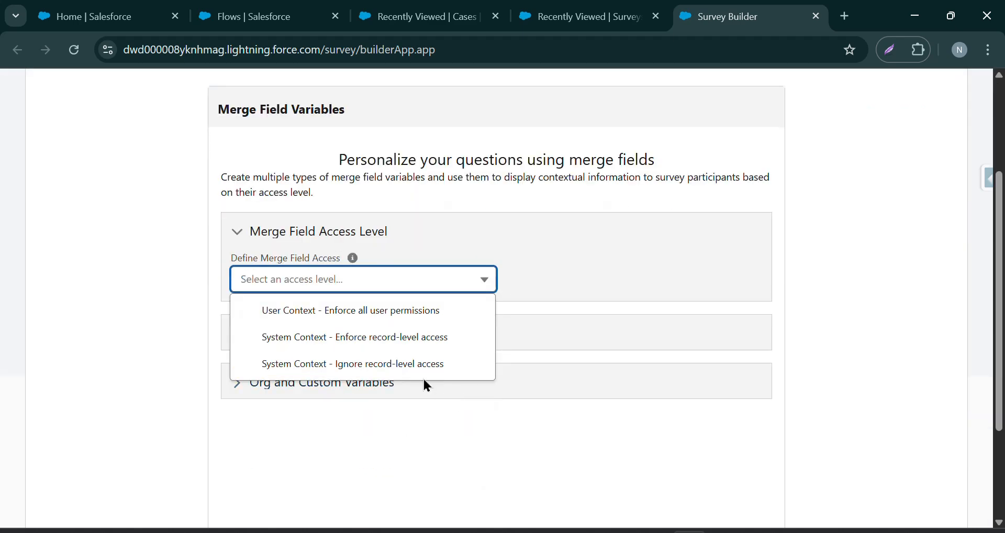
left_click(323, 366)
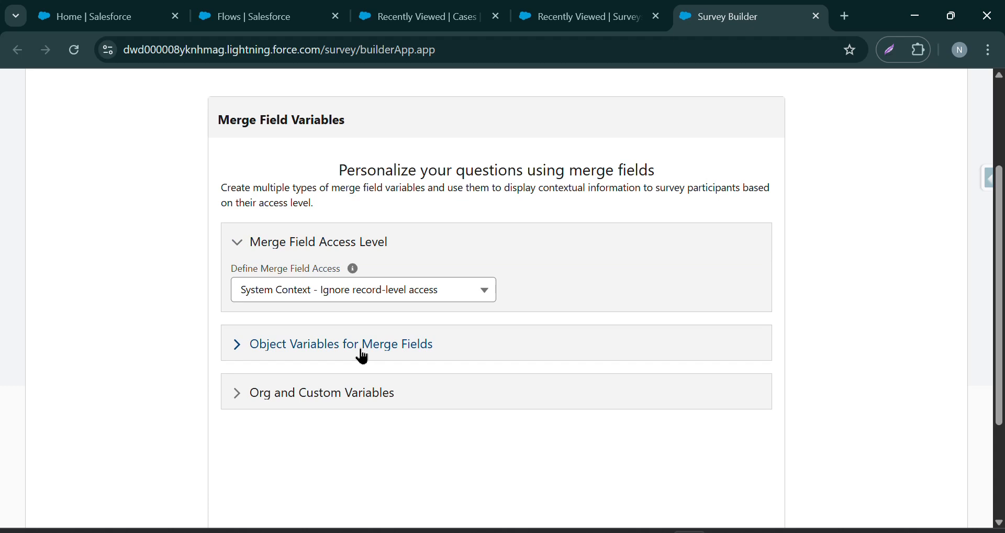
Define and save an associated object variable for merge fields named Case, using the Case object.
left_click(362, 356)
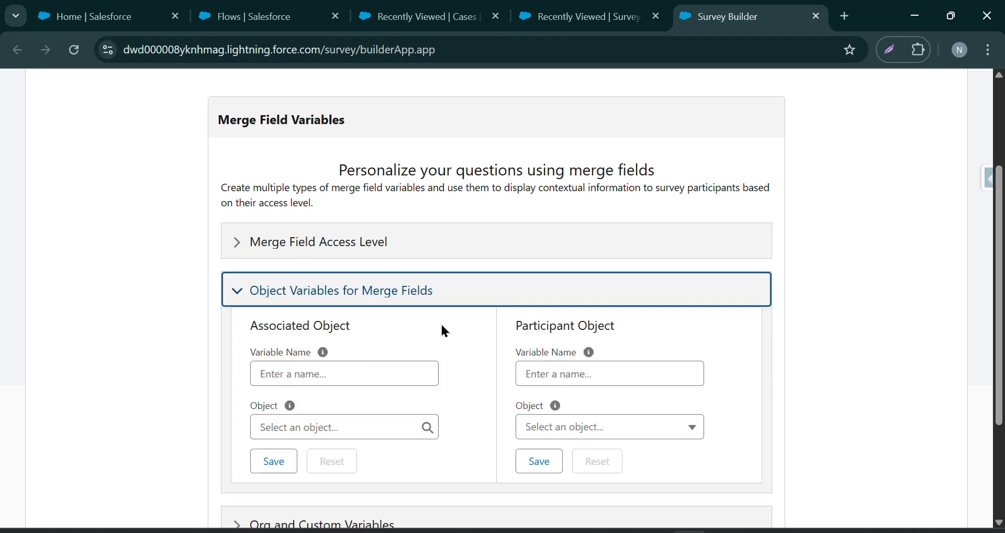
left_click(353, 374)
type("Case")
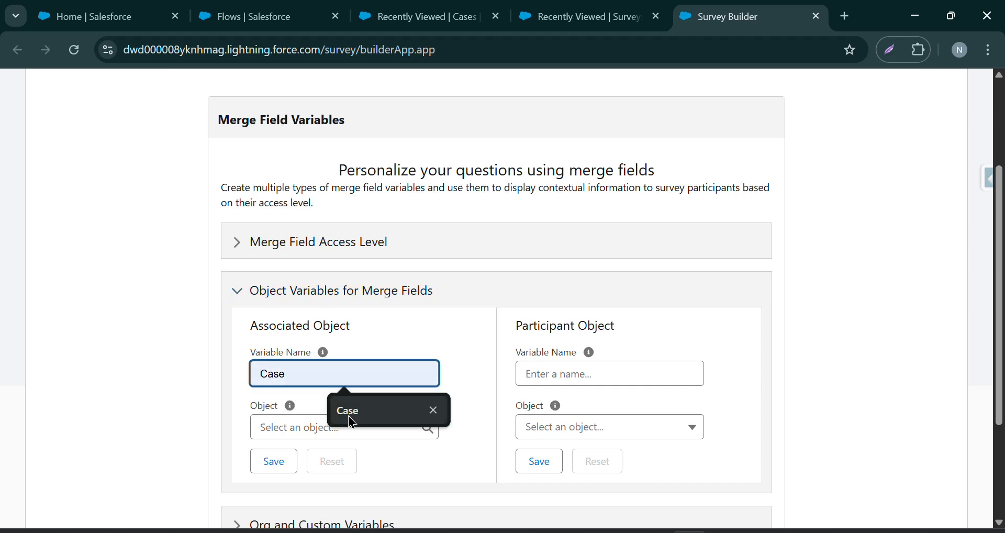
left_click(307, 435)
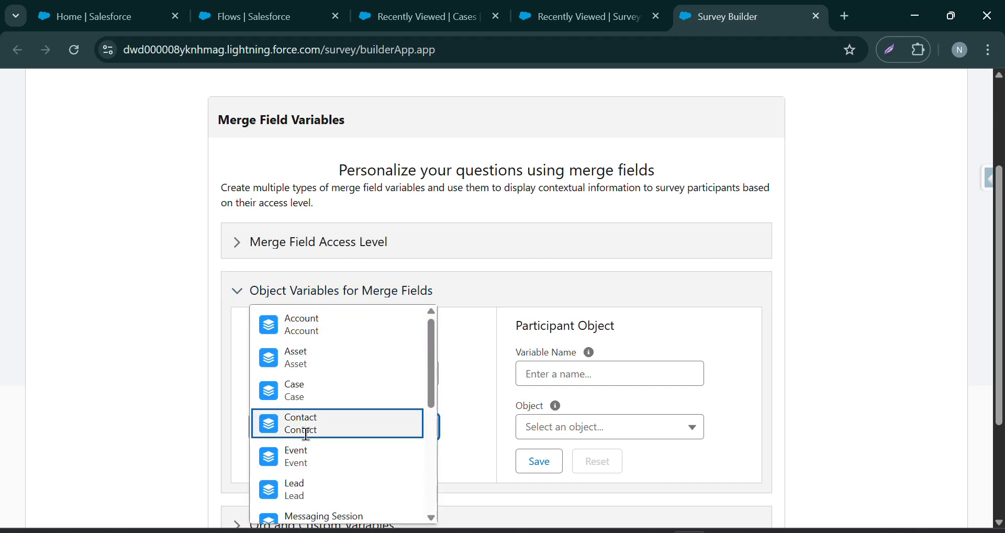
left_click(307, 391)
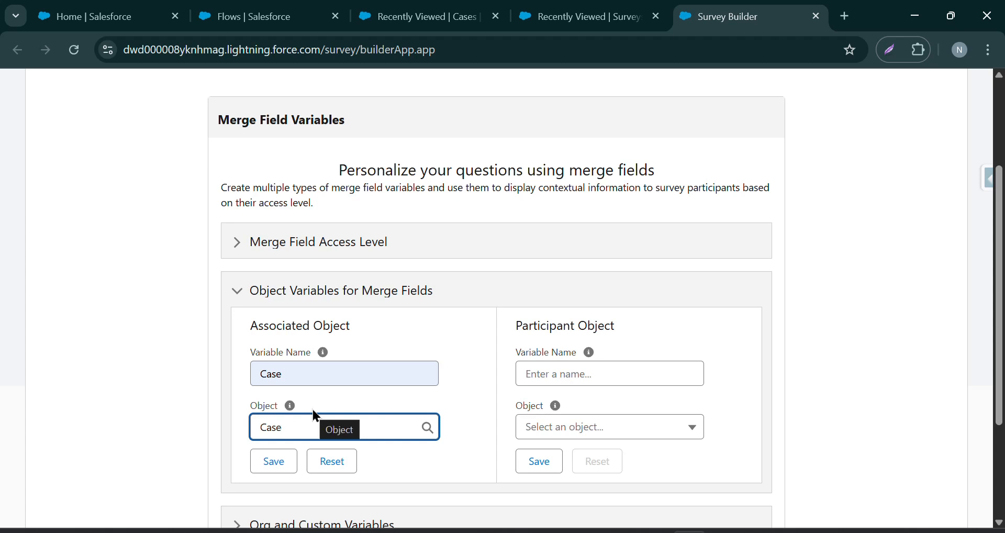
left_click(272, 461)
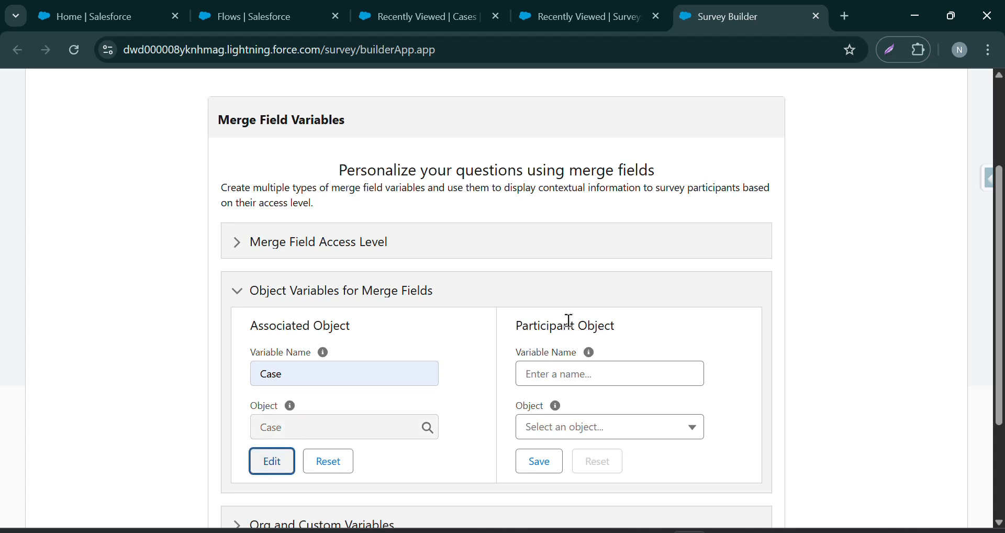
Define and save a participant object variable named contact for the Contact object, and return to the survey builder.
left_click(573, 374)
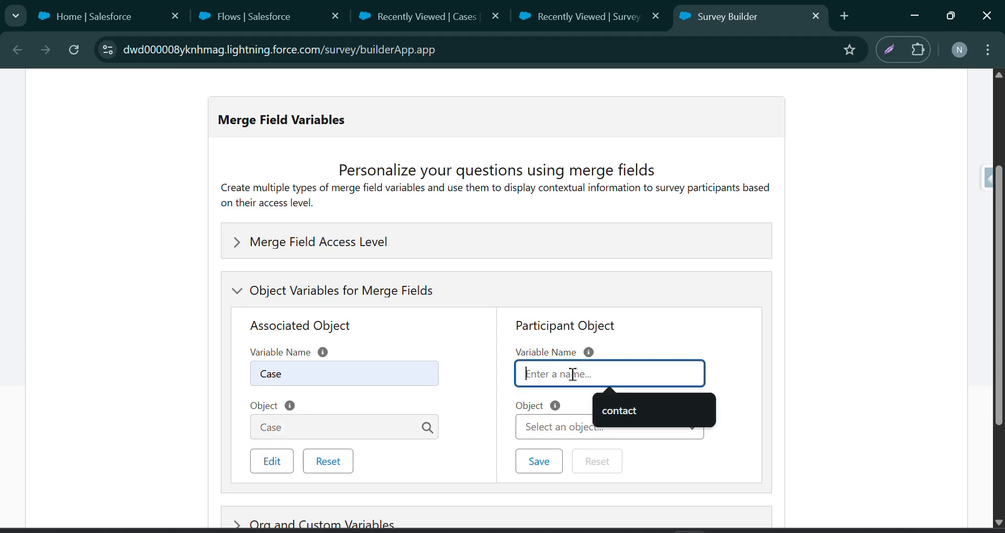
left_click(645, 419)
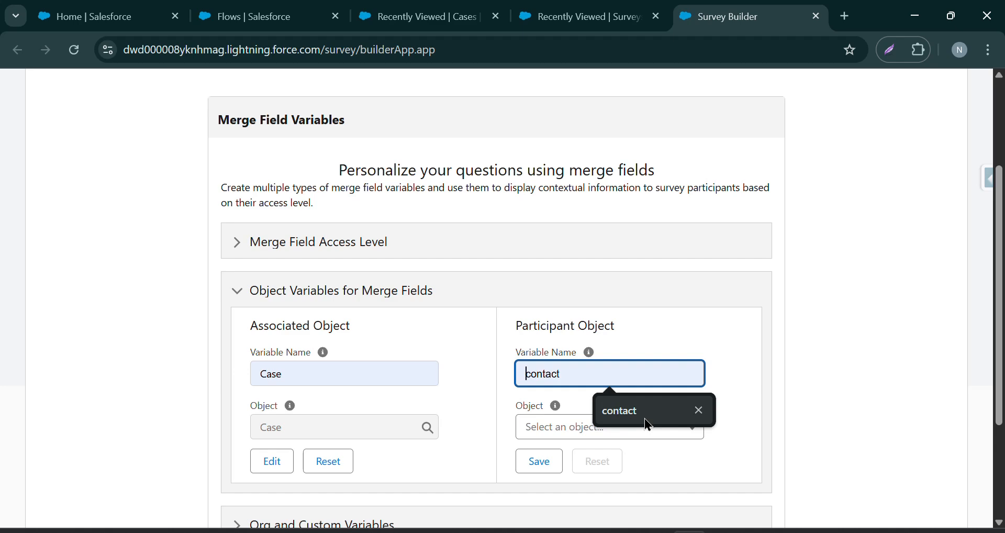
left_click(550, 435)
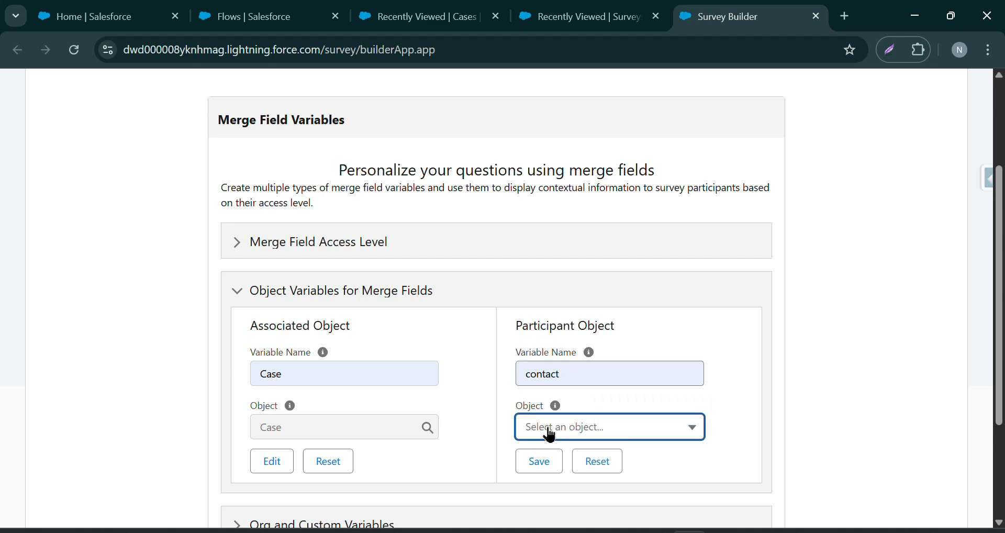
scroll(570, 410, "down", 3)
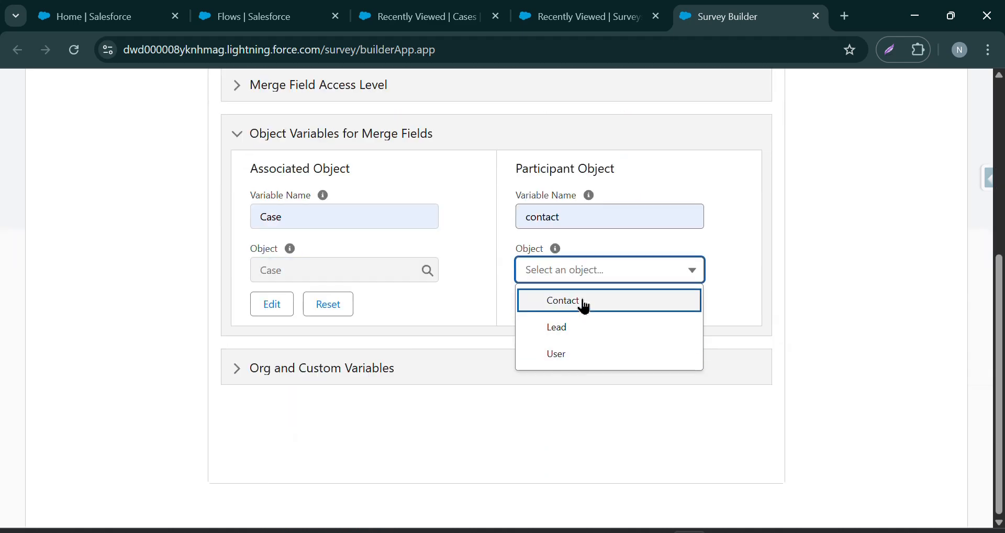
left_click(584, 306)
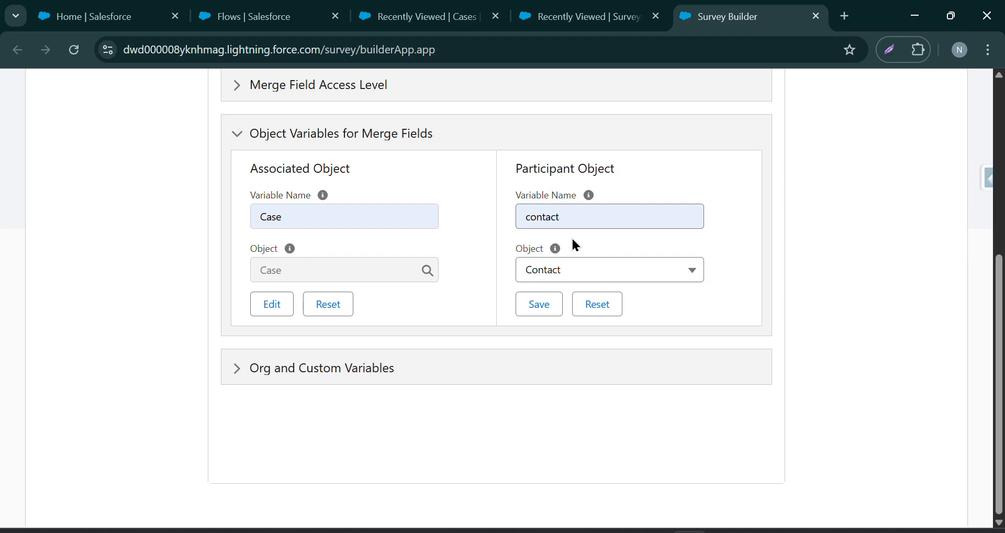
left_click(541, 305)
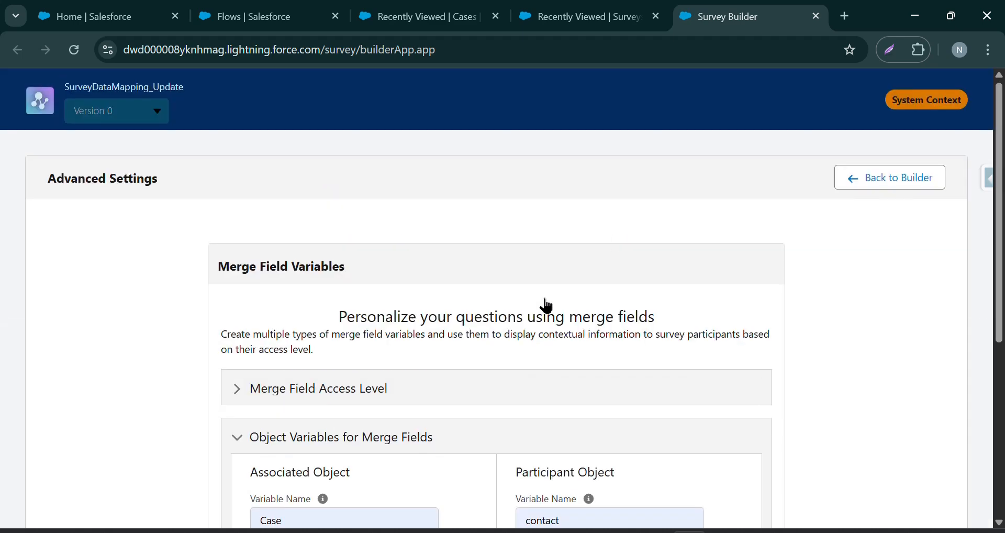
left_click(907, 184)
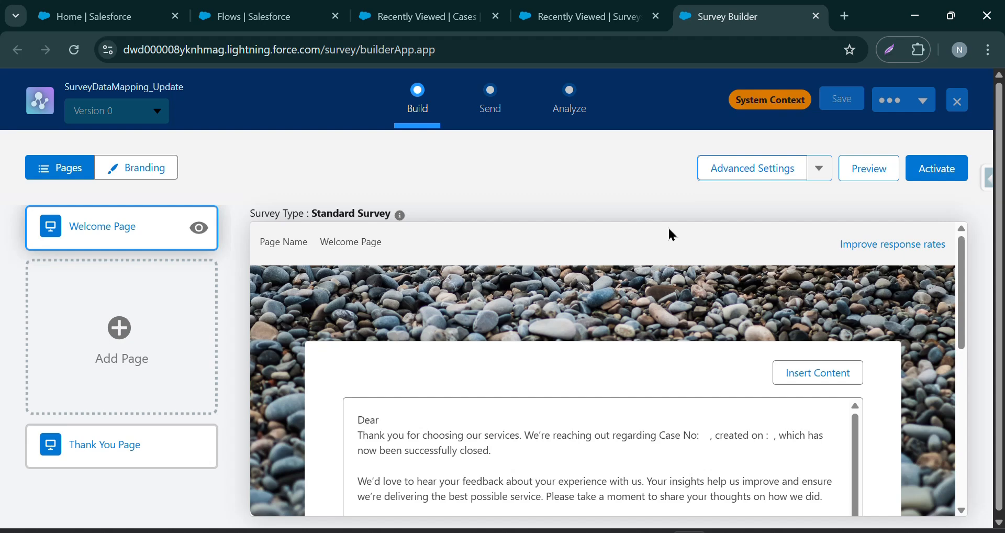
Insert the participant record's Full Name merge field, contact.Name, after "Dear" in the welcome message.
left_click(396, 419)
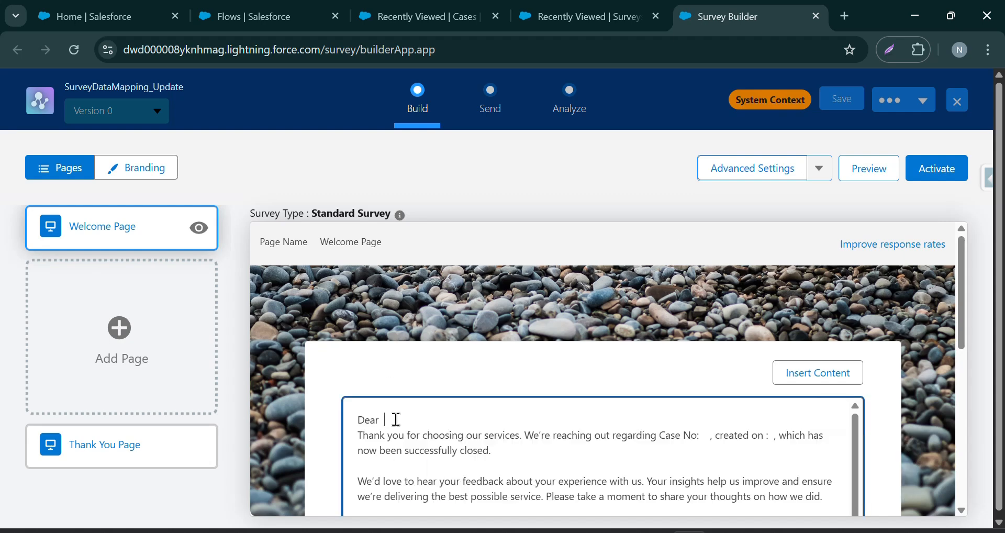
left_click(819, 374)
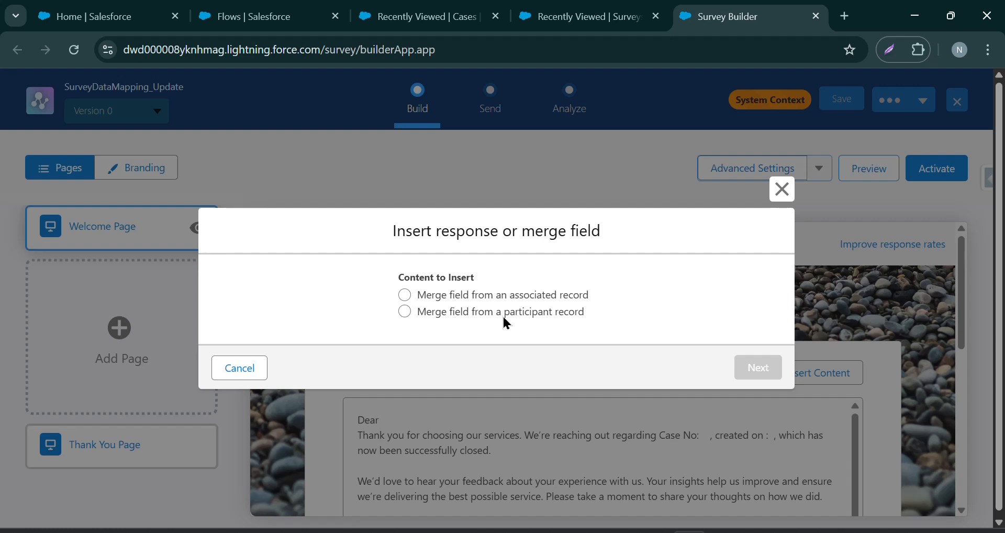
left_click(504, 318)
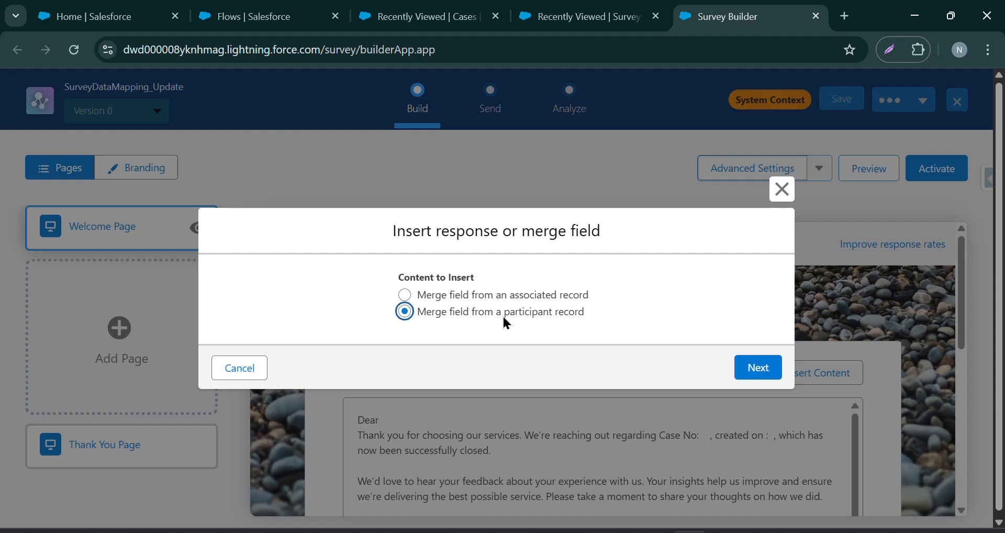
left_click(749, 363)
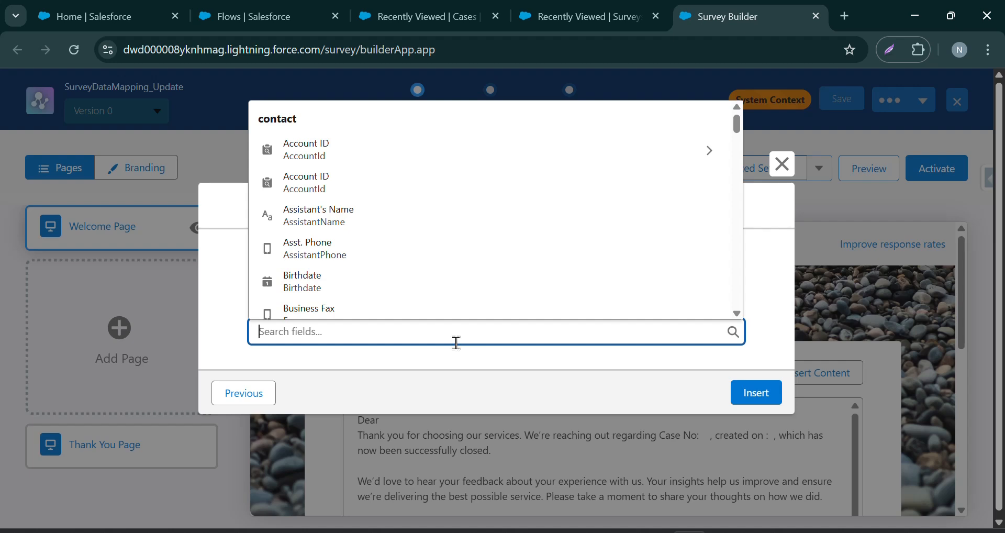
type("name")
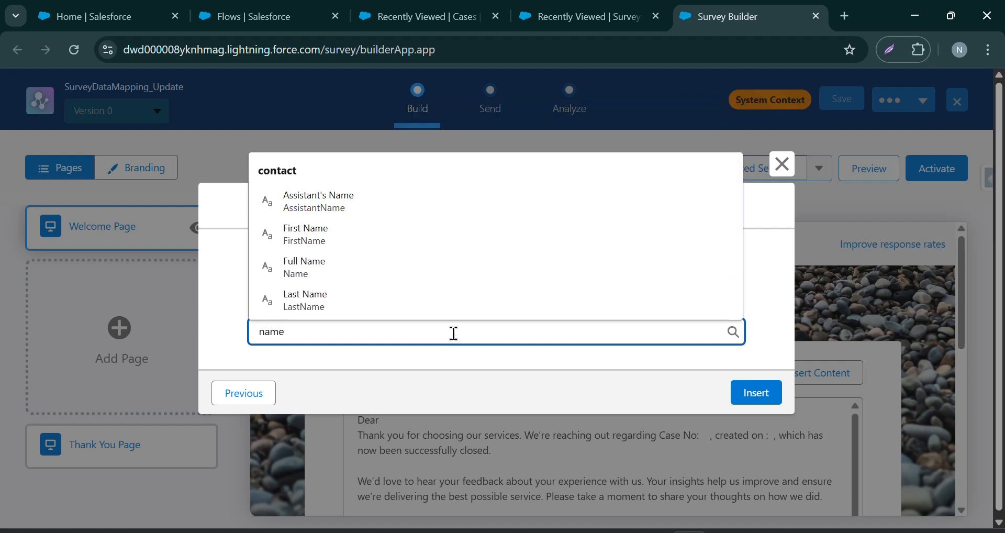
left_click(441, 265)
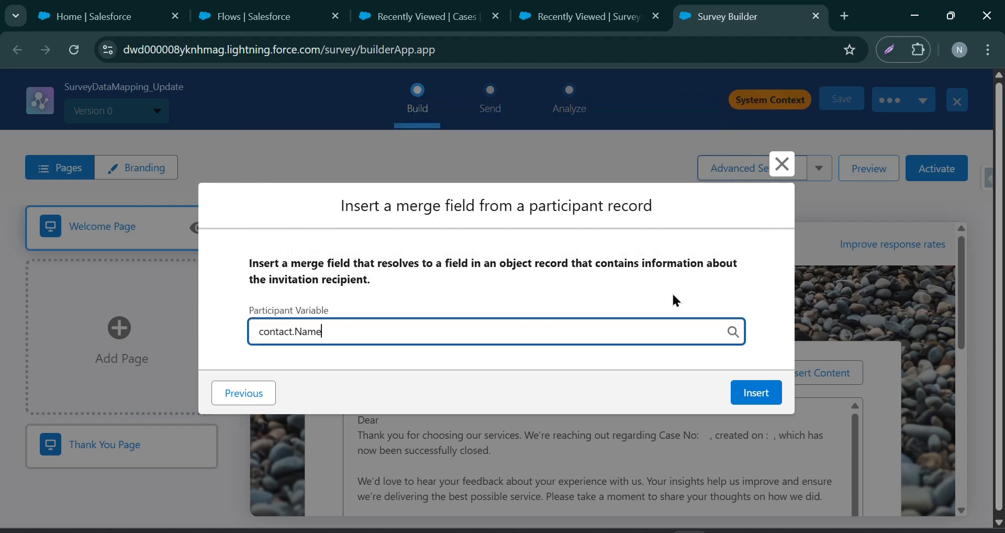
left_click(769, 399)
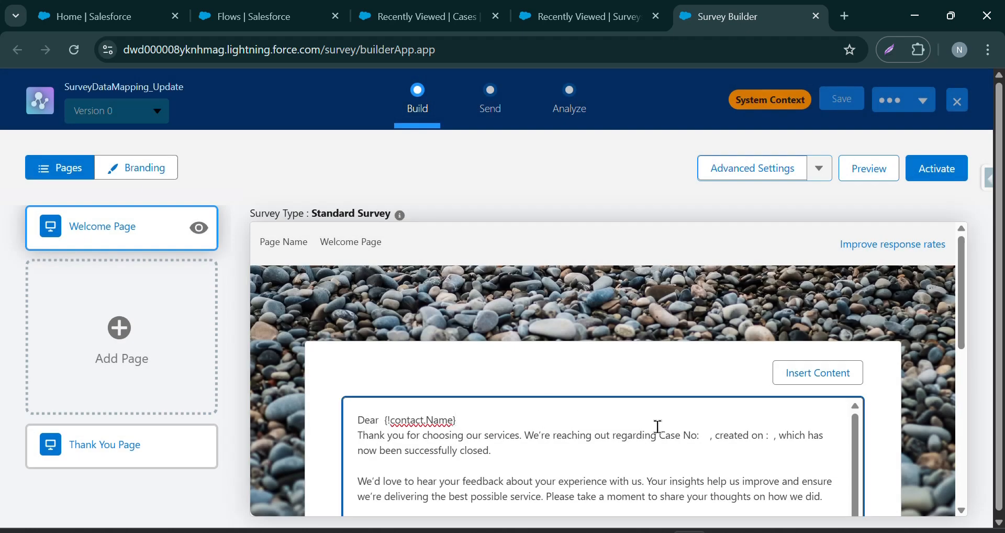
Insert the associated record's merge field Case.CaseNumber after "Case No:" in the welcome message.
left_click(708, 441)
left_click(832, 374)
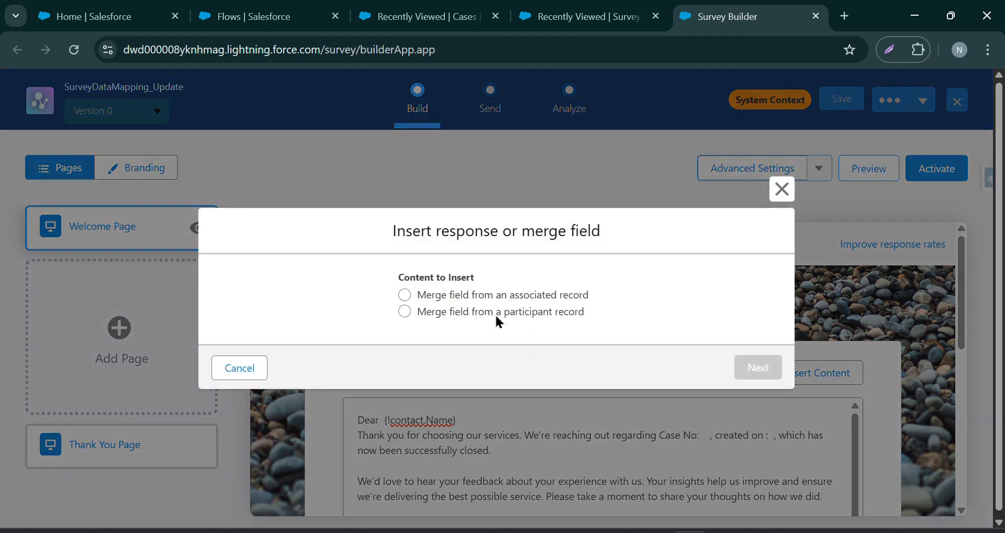
left_click(511, 294)
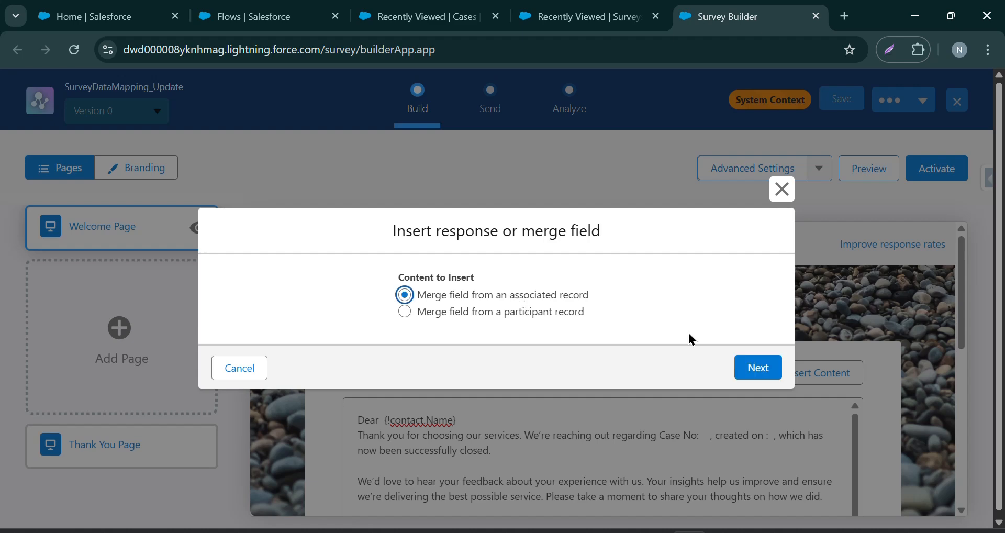
left_click(754, 367)
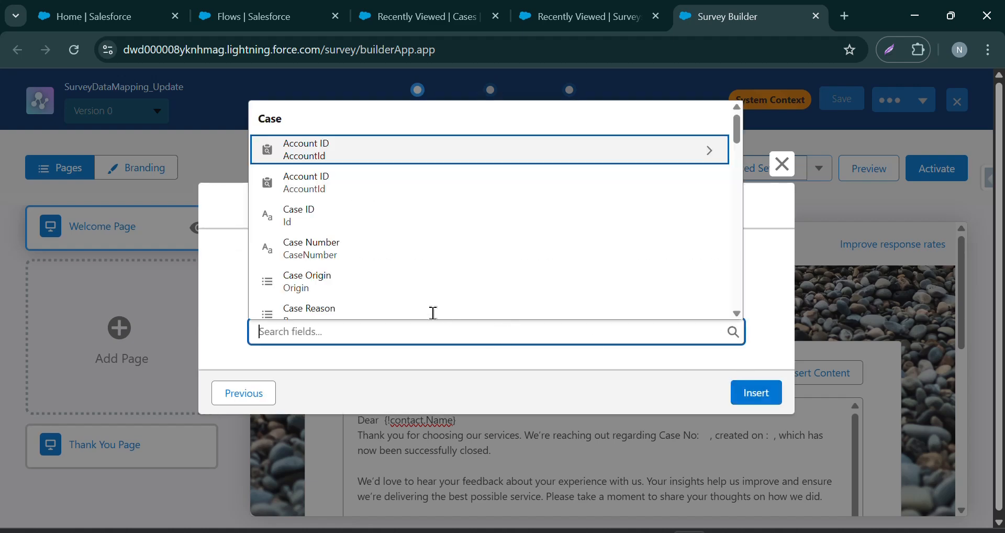
left_click(383, 250)
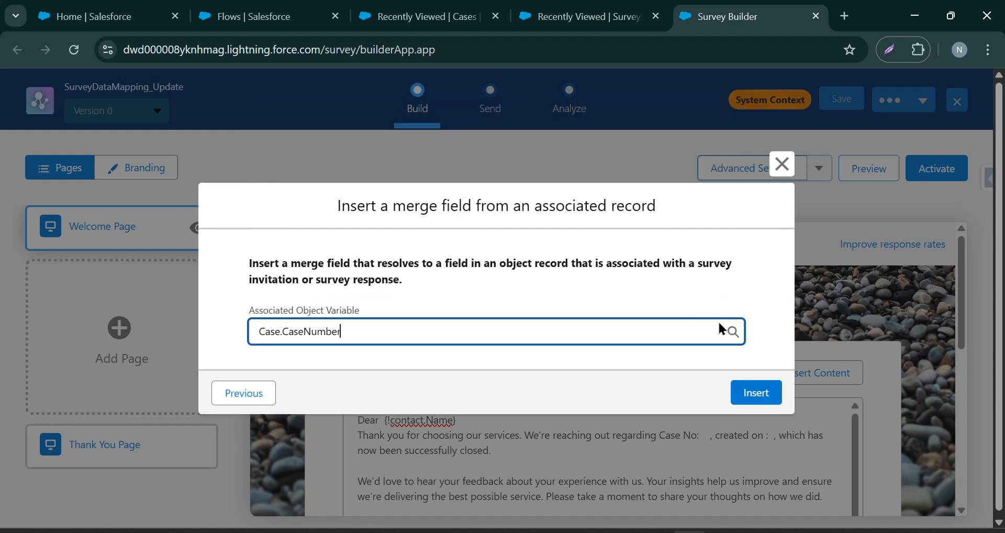
left_click(754, 394)
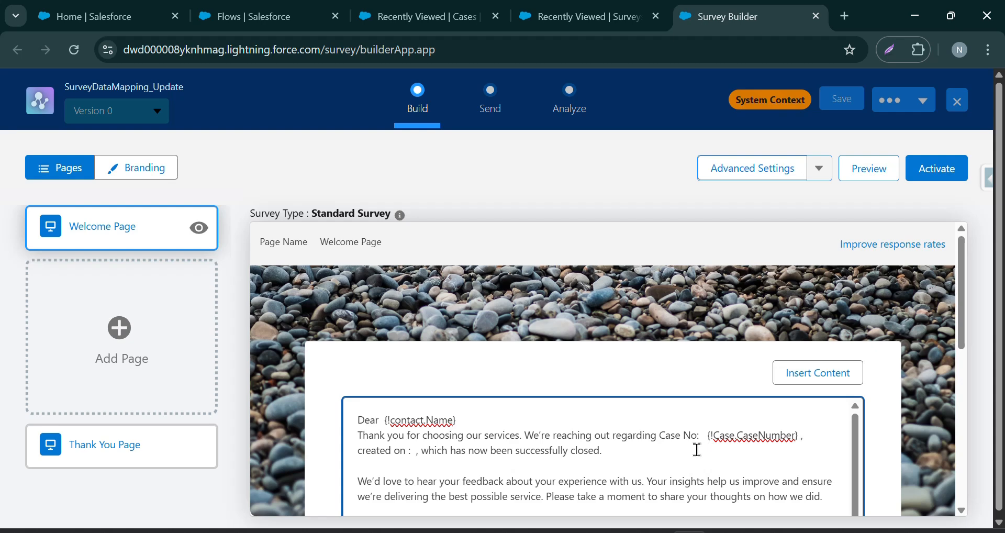
Insert the associated record's Created Date merge field, Case.CreatedDate, after "created on :" in the welcome message.
left_click(413, 450)
left_click(794, 378)
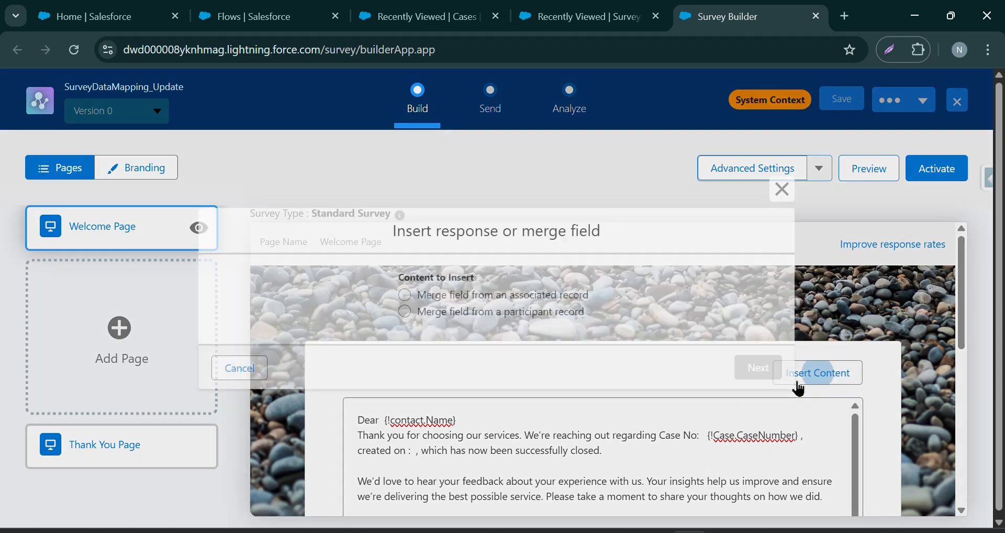
left_click(498, 296)
left_click(748, 368)
left_click(520, 332)
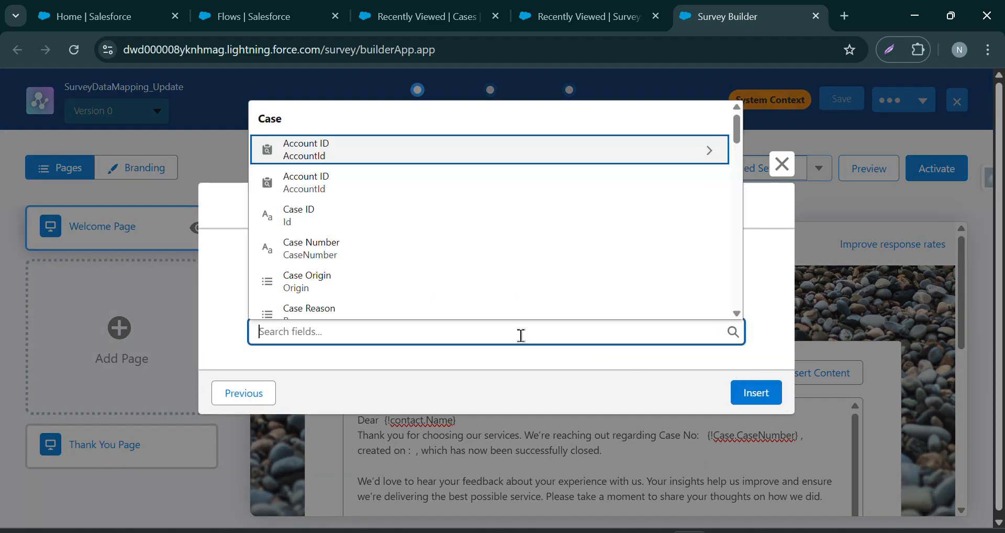
type("crea")
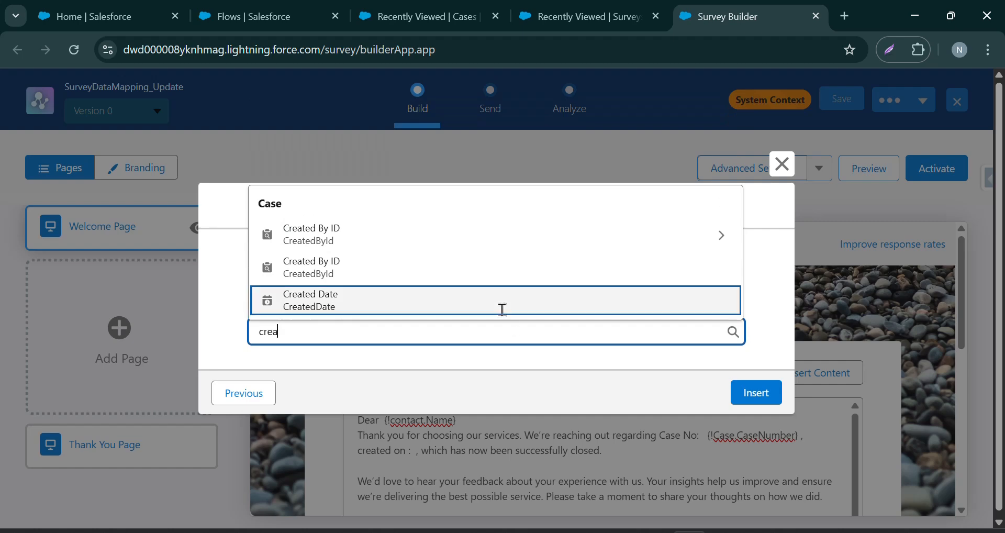
left_click(501, 308)
left_click(757, 392)
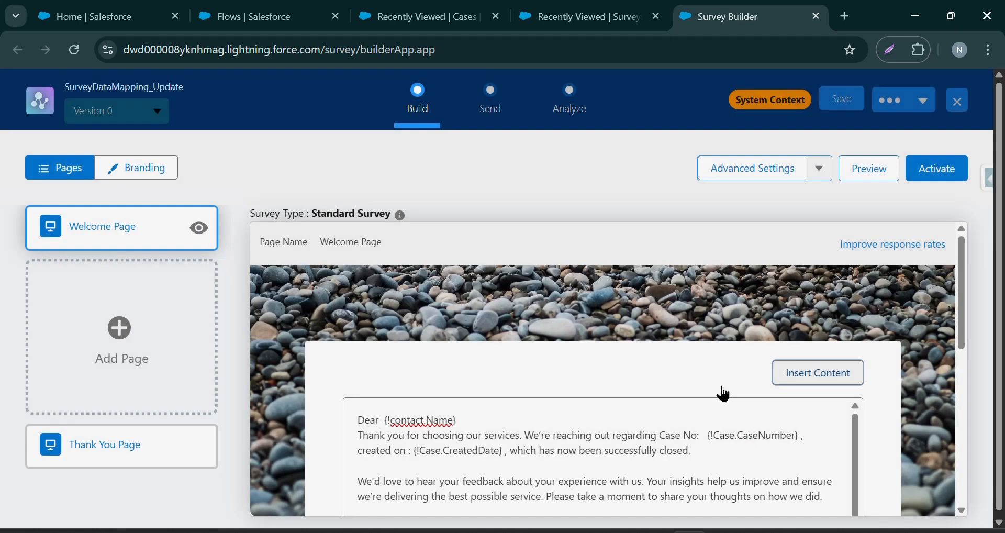
left_click(410, 453)
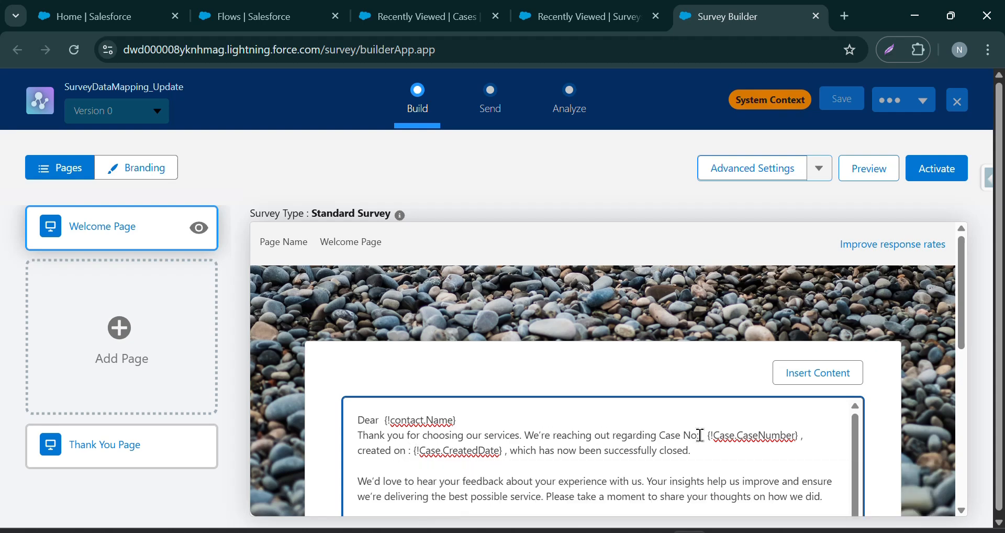
scroll(751, 455, "down", 1)
scroll(745, 452, "up", 1)
Add a survey page containing a Like or Dislike question that reads "How well did our customer representative handle your requirements?".
left_click(111, 330)
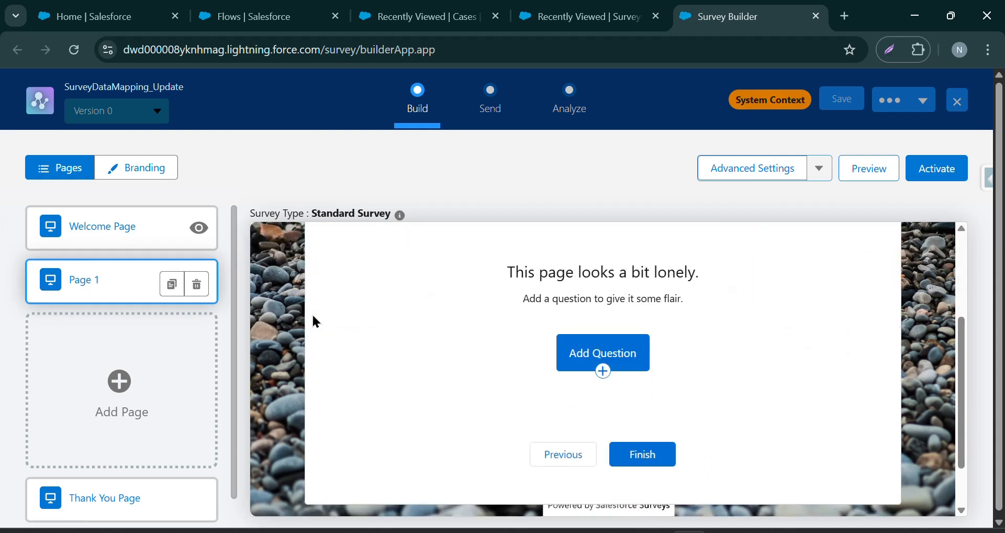
left_click(601, 366)
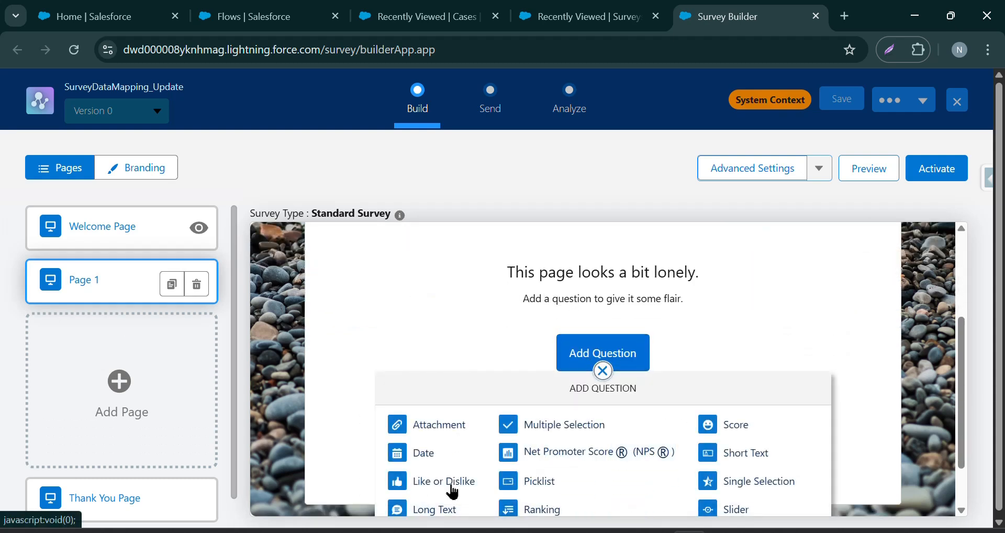
left_click(451, 487)
key("super+v")
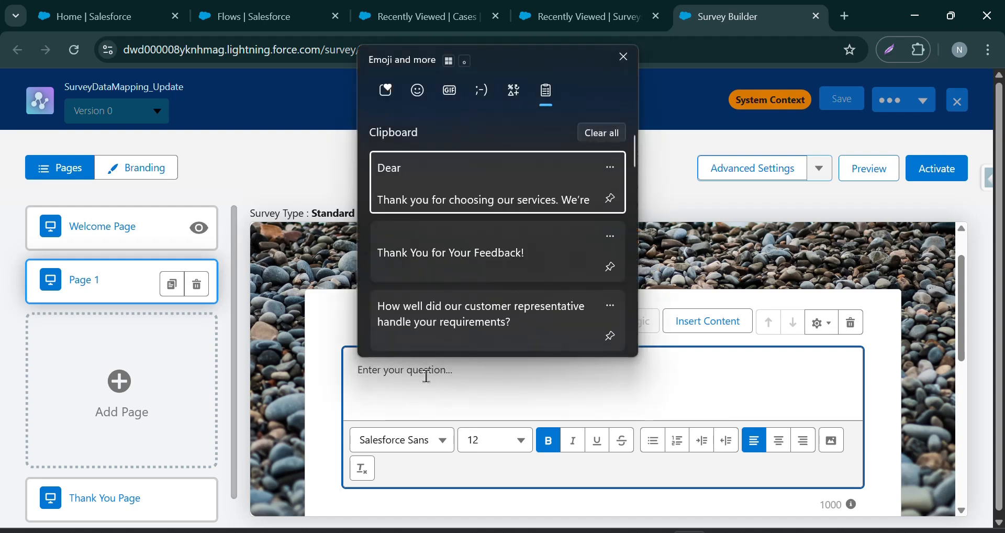
left_click(439, 320)
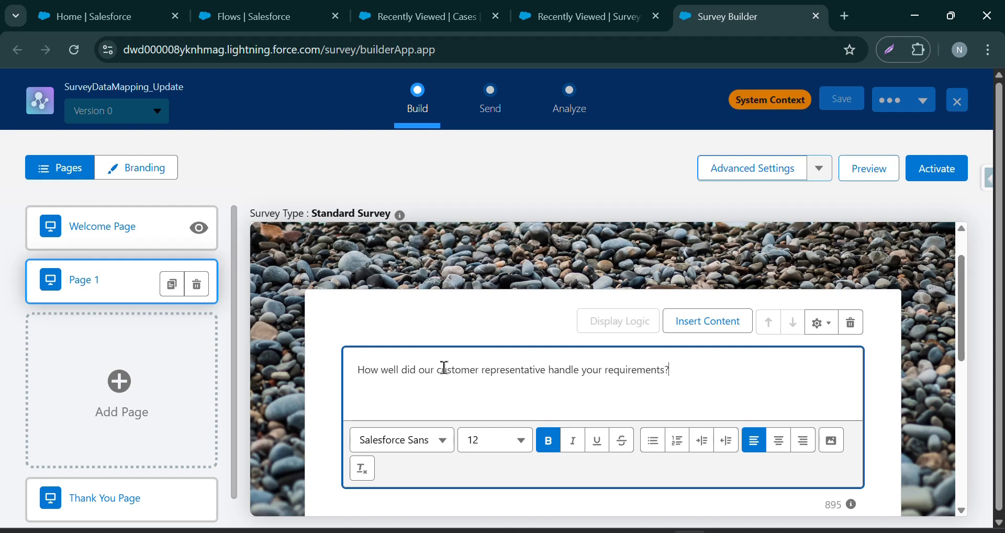
Set the answer icon pair of the customer representative question to Happy or Unhappy.
scroll(444, 367, "down", 3)
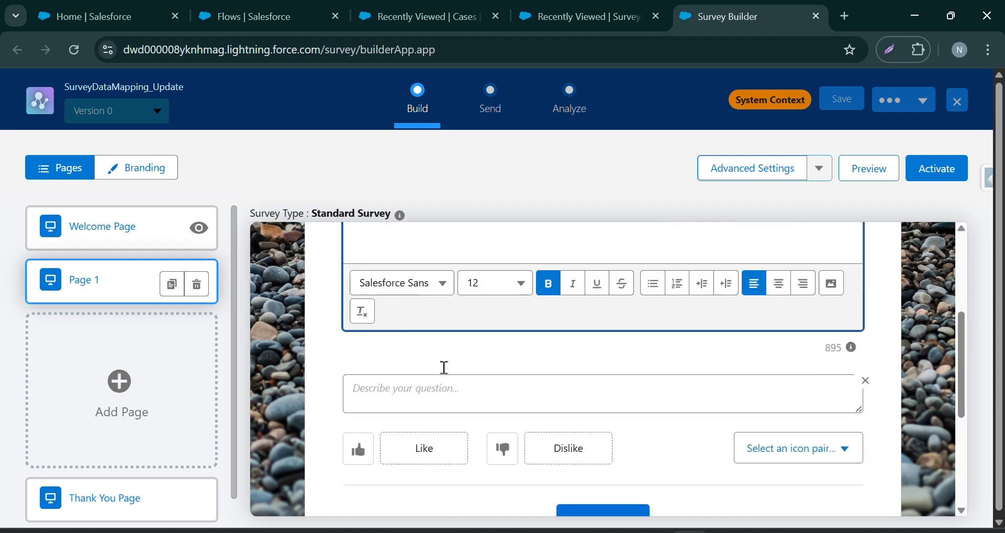
left_click(762, 449)
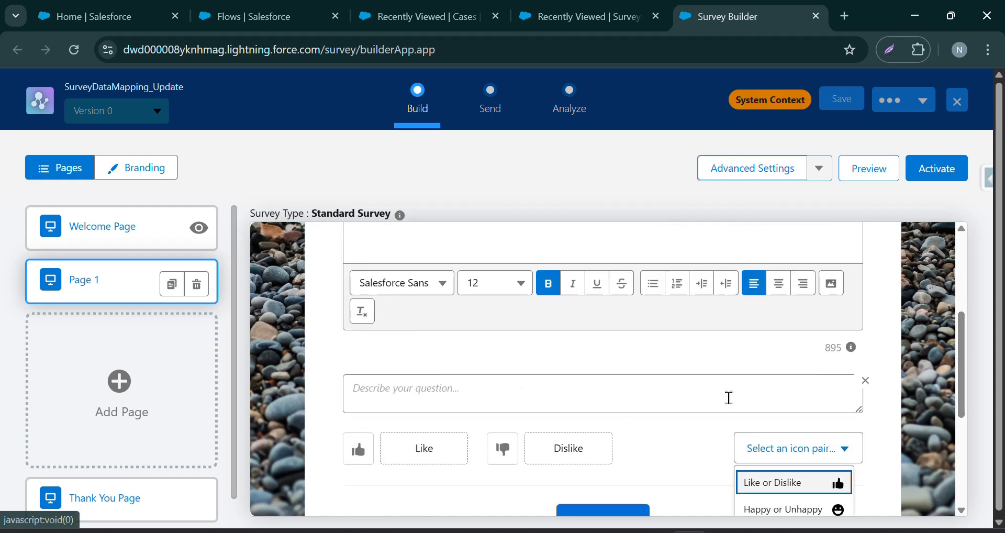
scroll(725, 399, "down", 3)
left_click(773, 352)
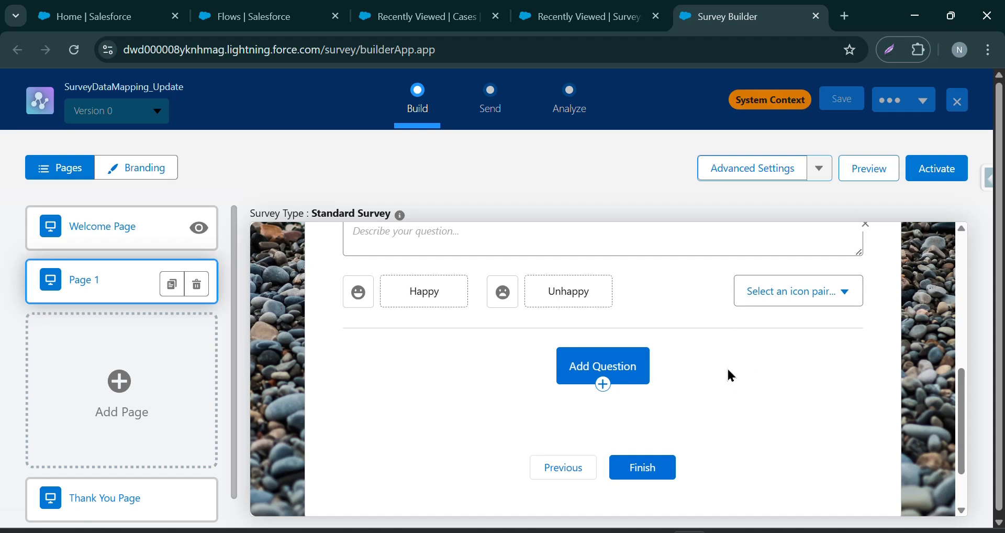
Add a Short Text question reading "We're glad to hear that! Could you share what you liked most about the support you received?".
left_click(634, 379)
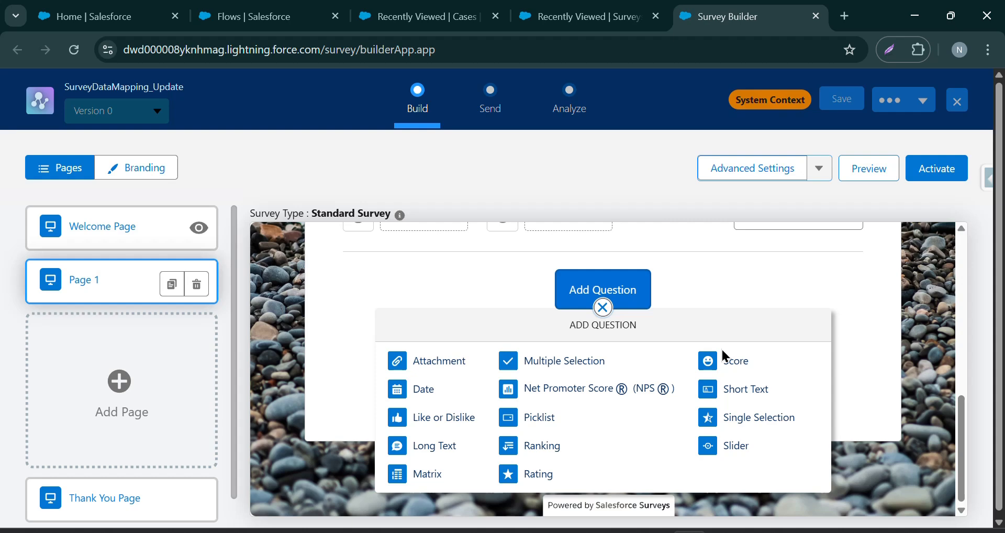
left_click(763, 388)
key("super+period")
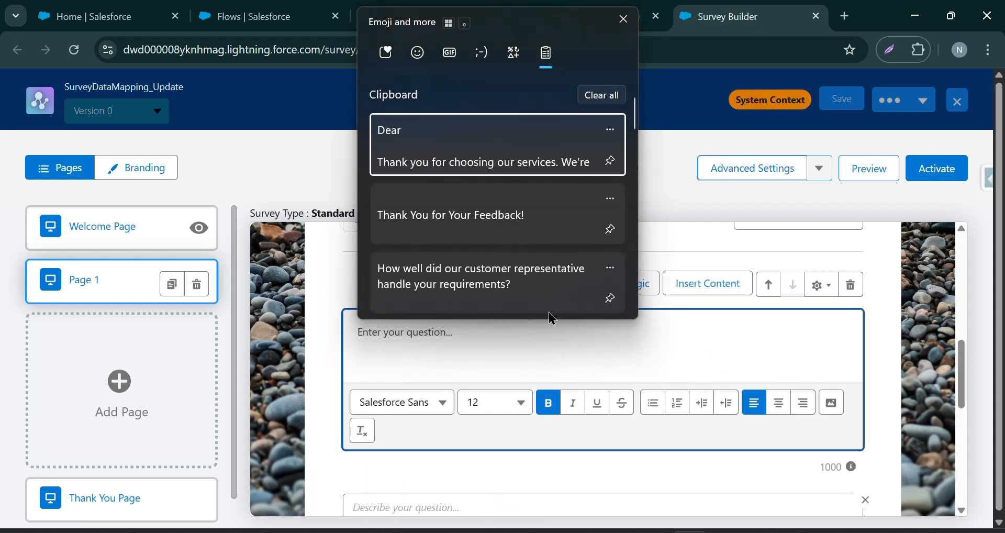
scroll(548, 293, "down", 2)
left_click(529, 276)
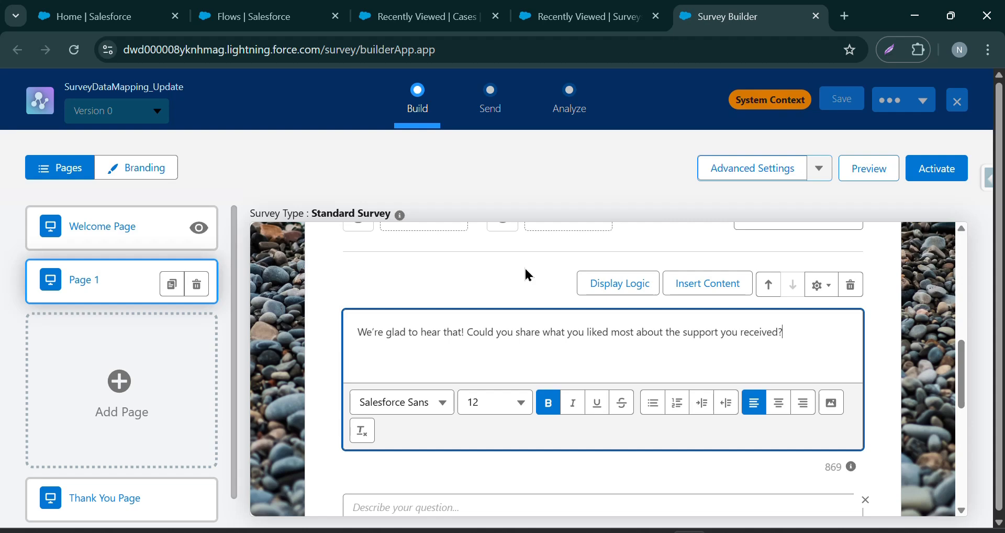
Define and save display logic for the "We're glad to hear that!" question so it shows when the customer representative question equals Happy.
scroll(529, 275, "up", 5)
scroll(528, 274, "down", 5)
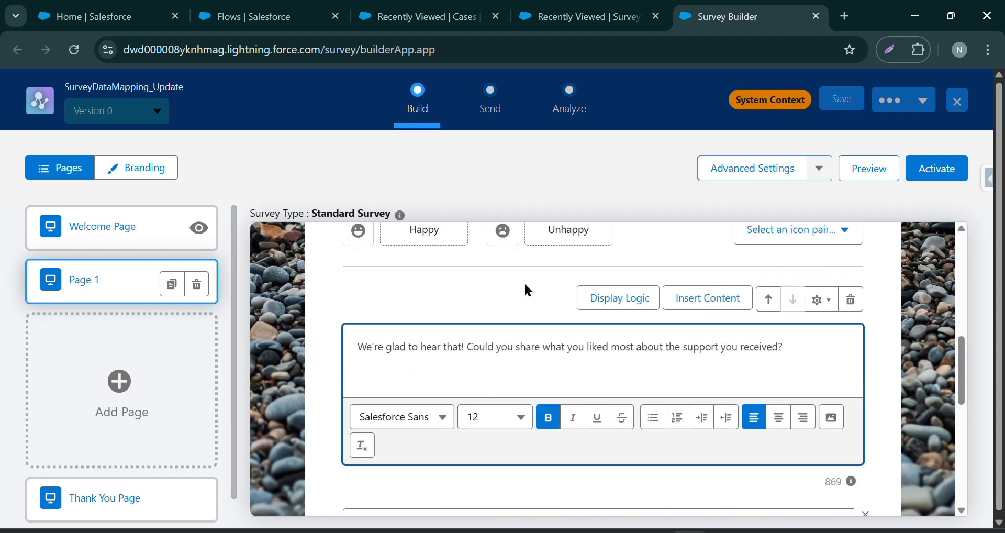
left_click(602, 284)
left_click(354, 304)
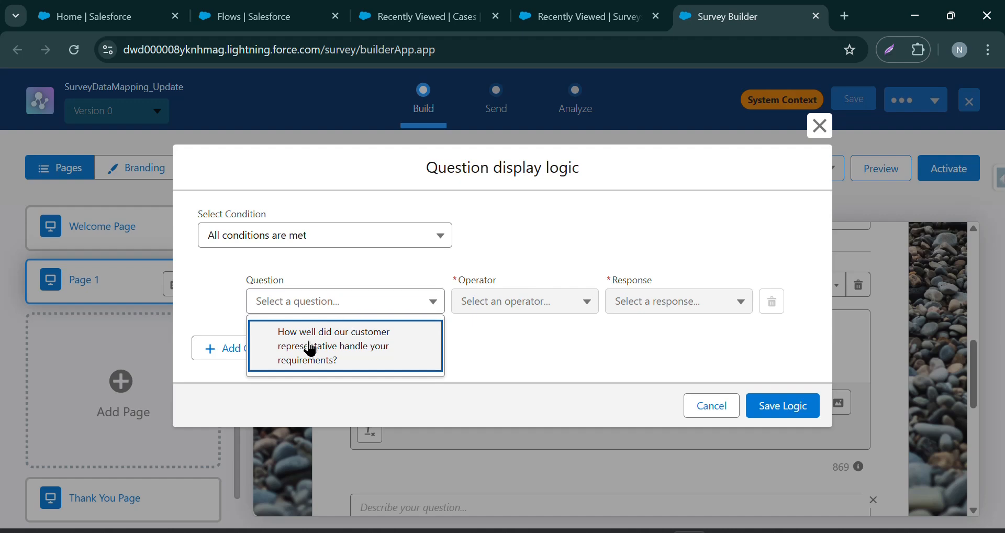
left_click(311, 347)
left_click(509, 299)
left_click(535, 328)
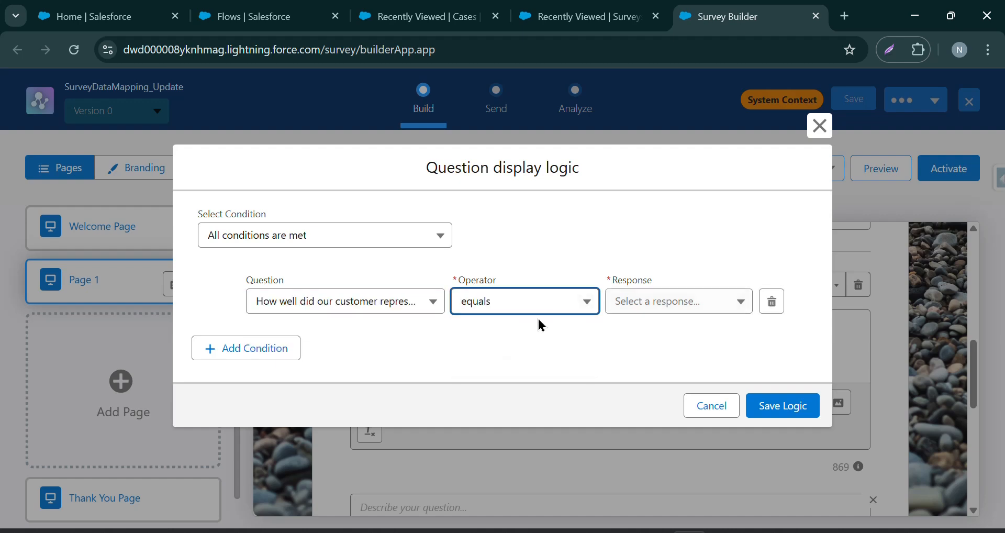
left_click(644, 297)
left_click(688, 332)
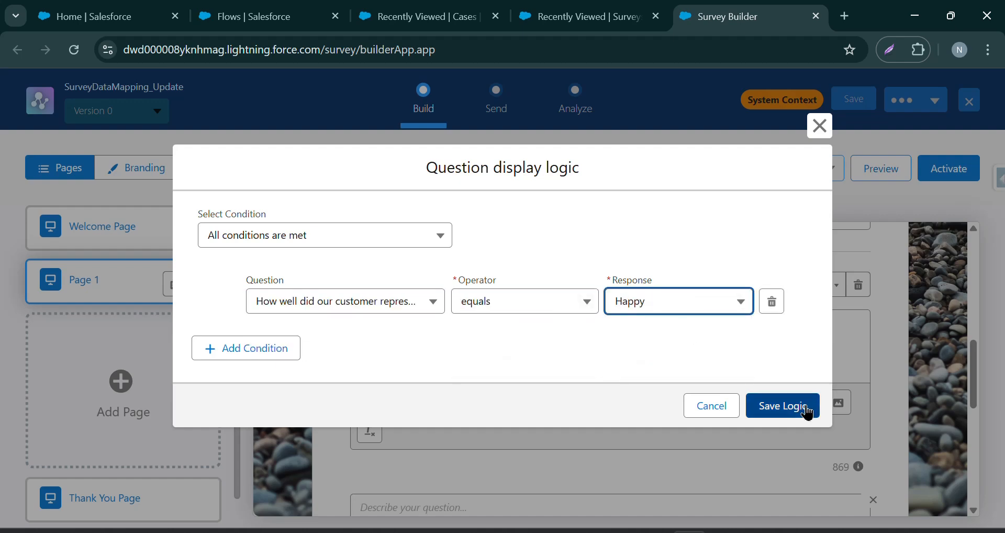
left_click(801, 407)
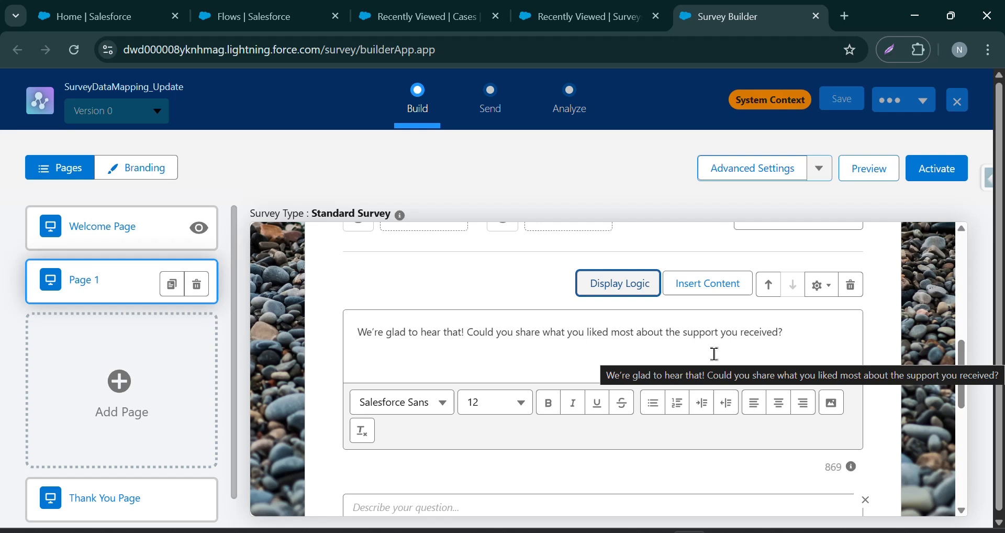
Add a second Short Text question reading "We value your feedback. Please share how our support could have better met your needs.".
scroll(677, 343, "down", 6)
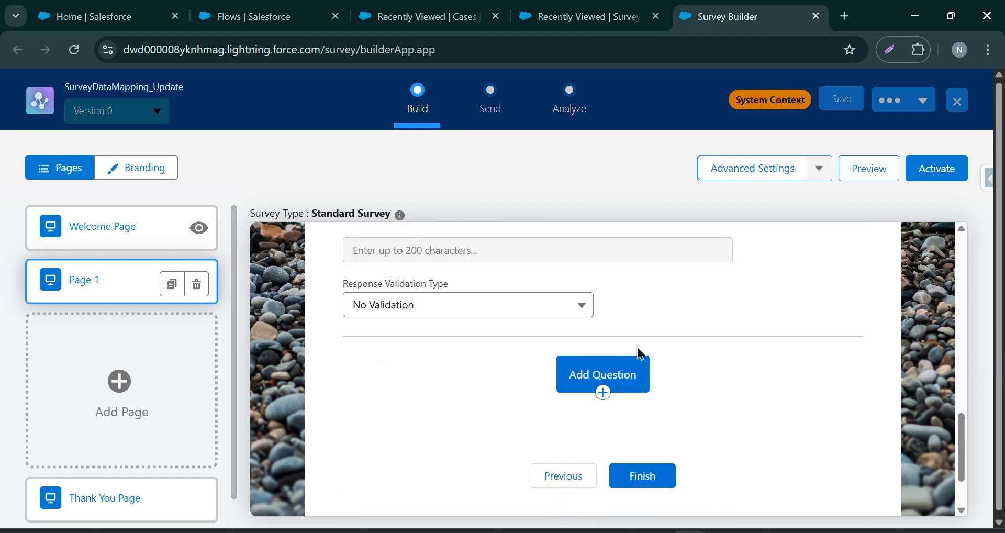
left_click(616, 367)
left_click(762, 476)
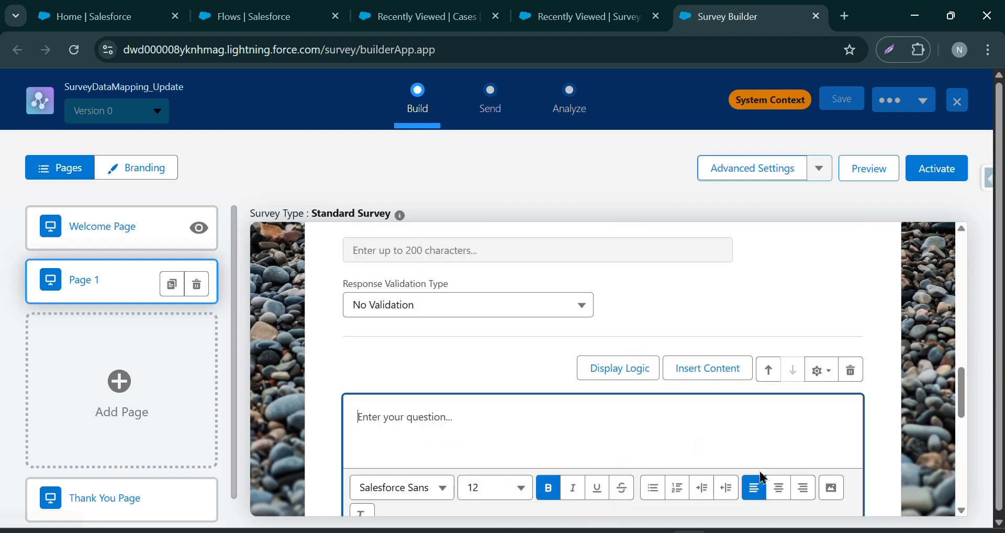
key("super+v")
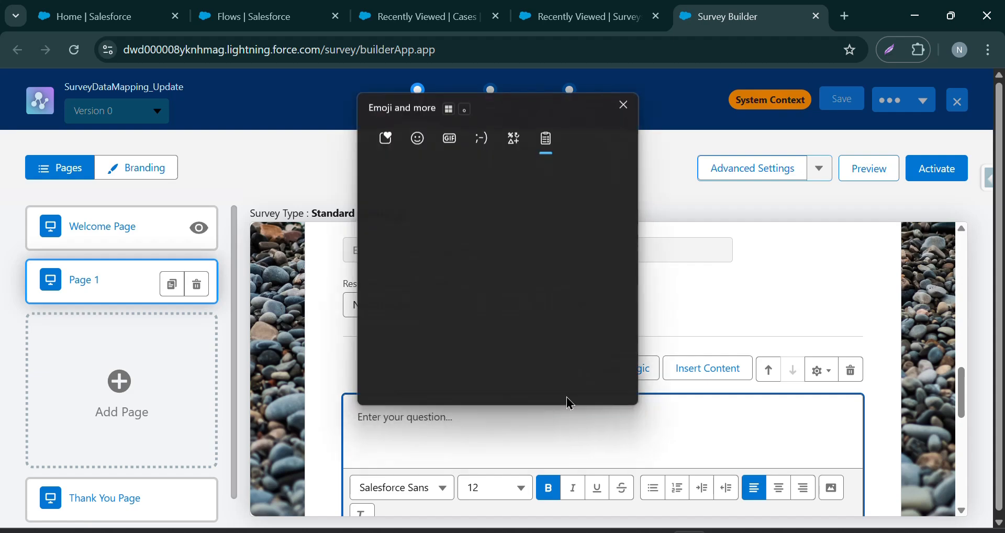
scroll(476, 262, "down", 5)
left_click(474, 355)
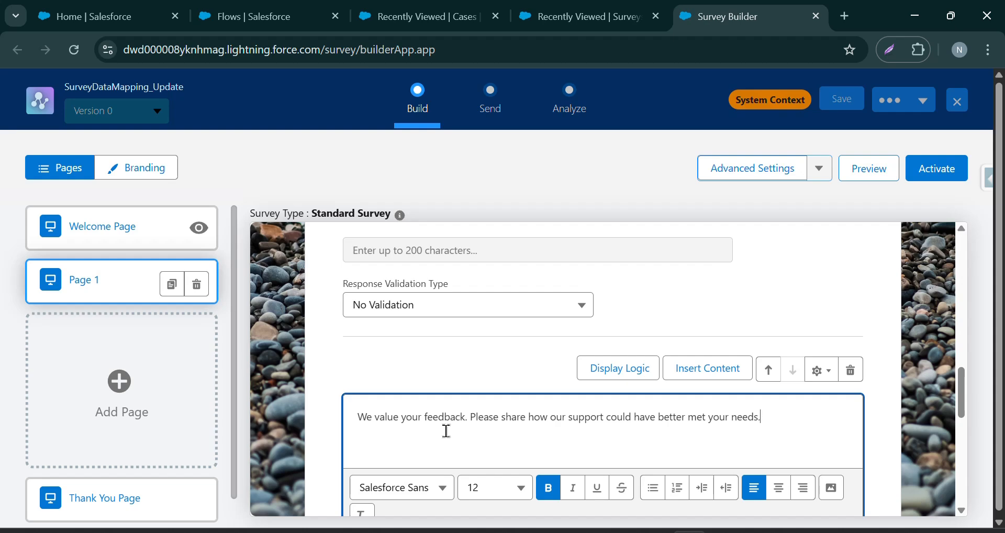
left_click(554, 444)
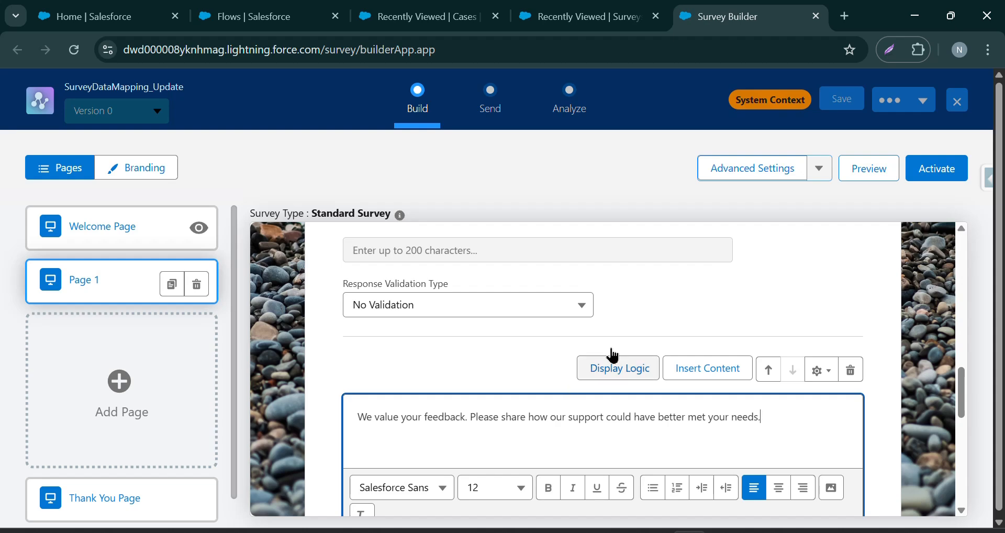
Define and save display logic for the "We value your feedback" question so it shows when the customer representative question equals Unhappy.
left_click(630, 369)
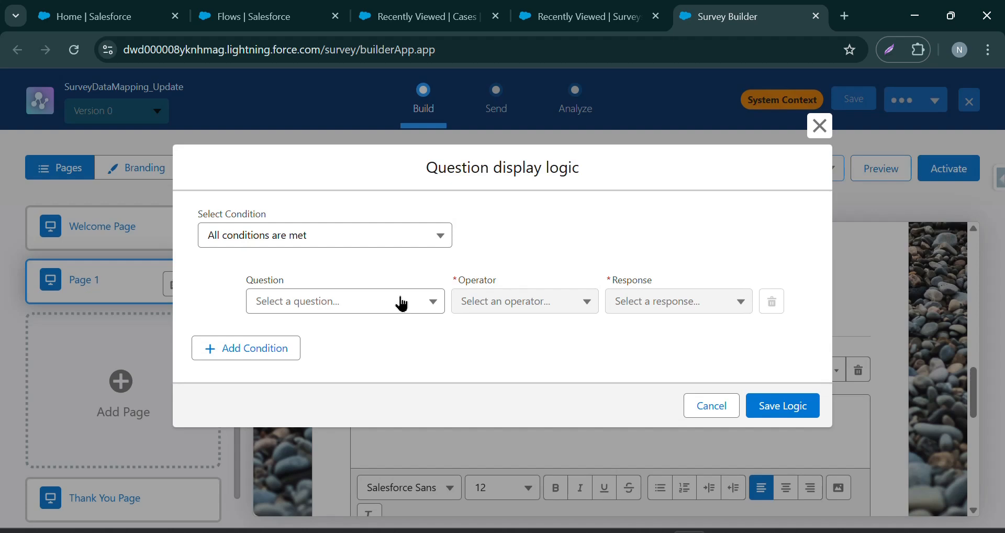
left_click(401, 302)
left_click(390, 341)
left_click(550, 299)
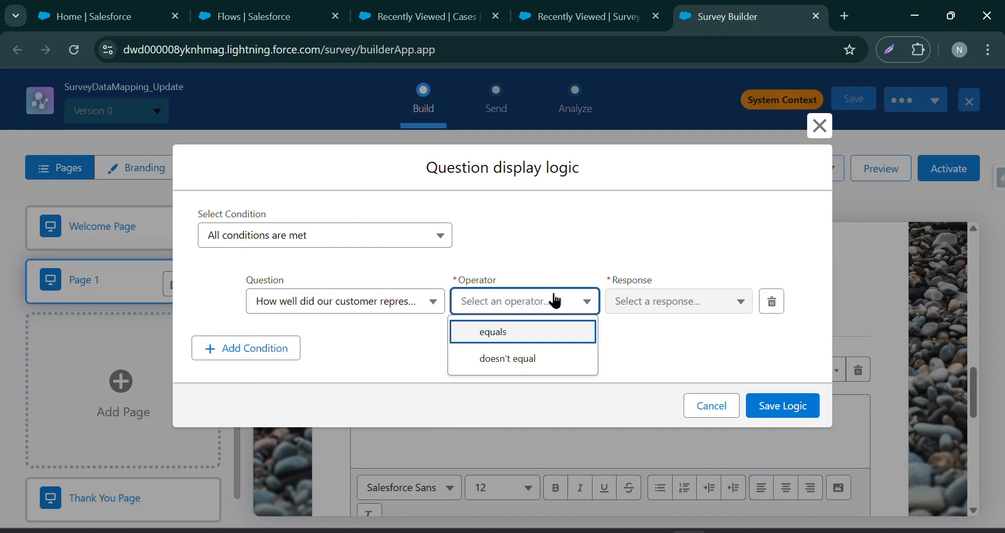
left_click(523, 331)
left_click(640, 303)
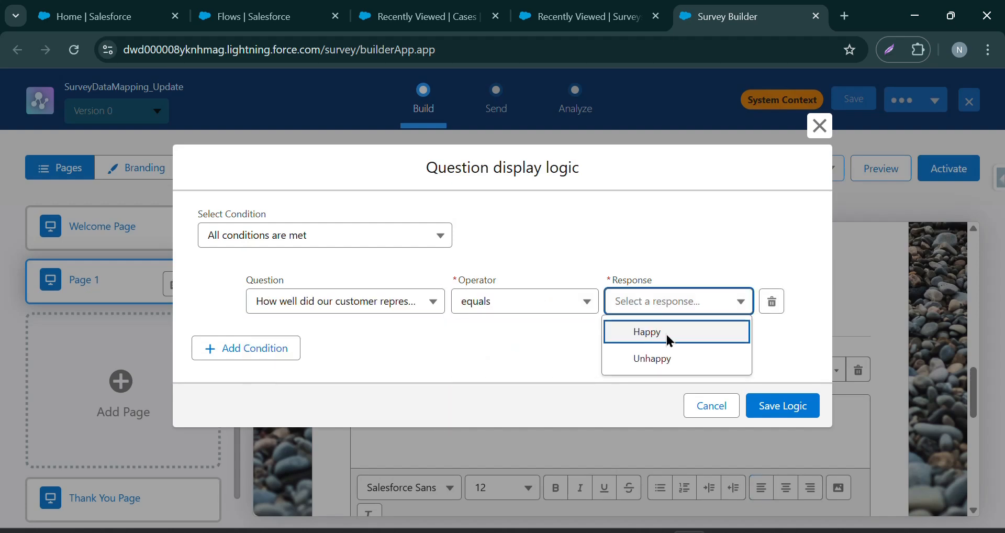
left_click(675, 358)
left_click(781, 406)
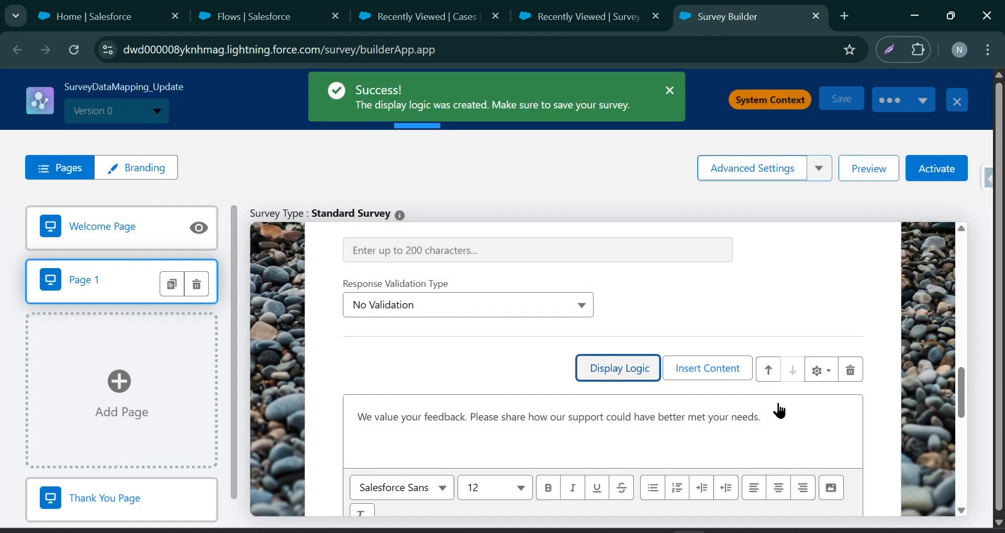
left_click(776, 407)
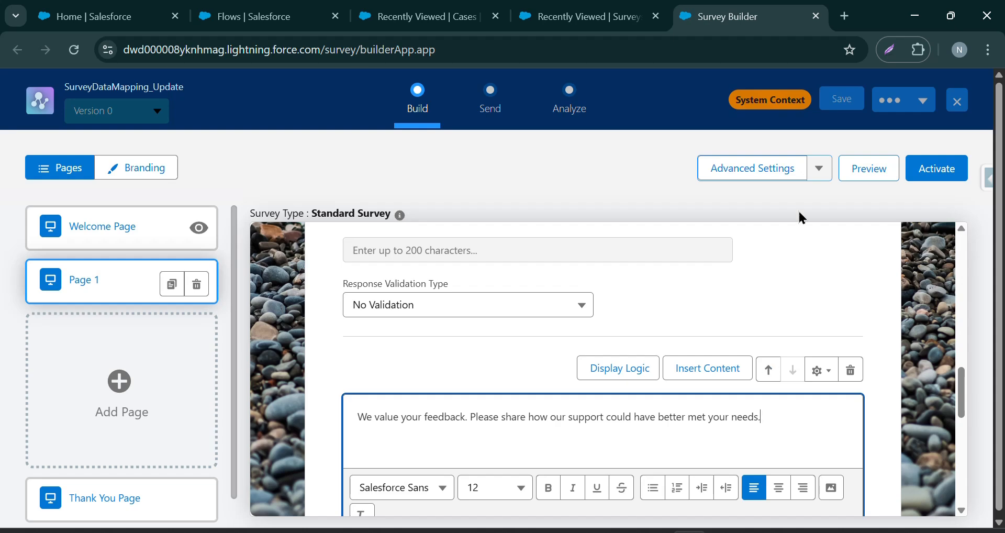
Save the survey and open its Survey Data Mapping settings.
left_click(835, 99)
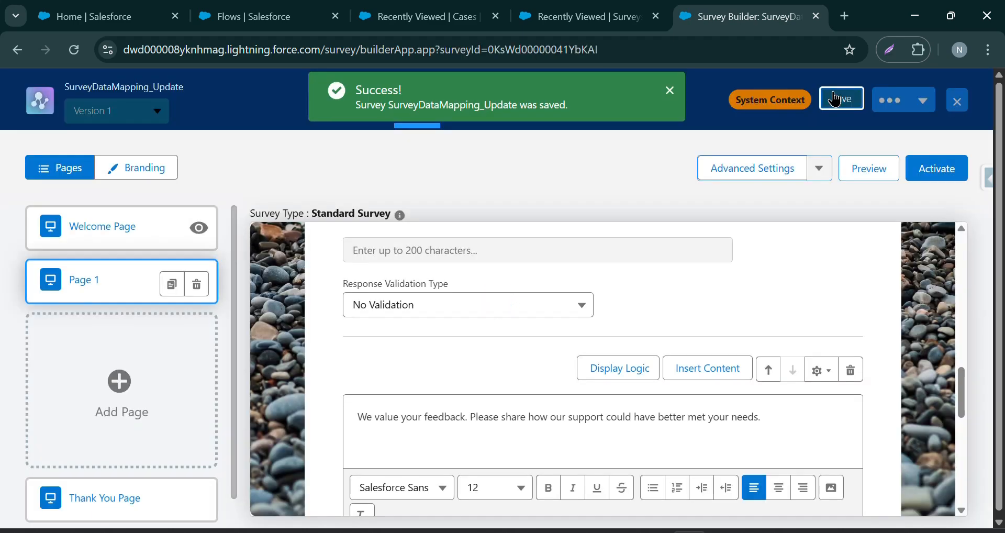
left_click(816, 167)
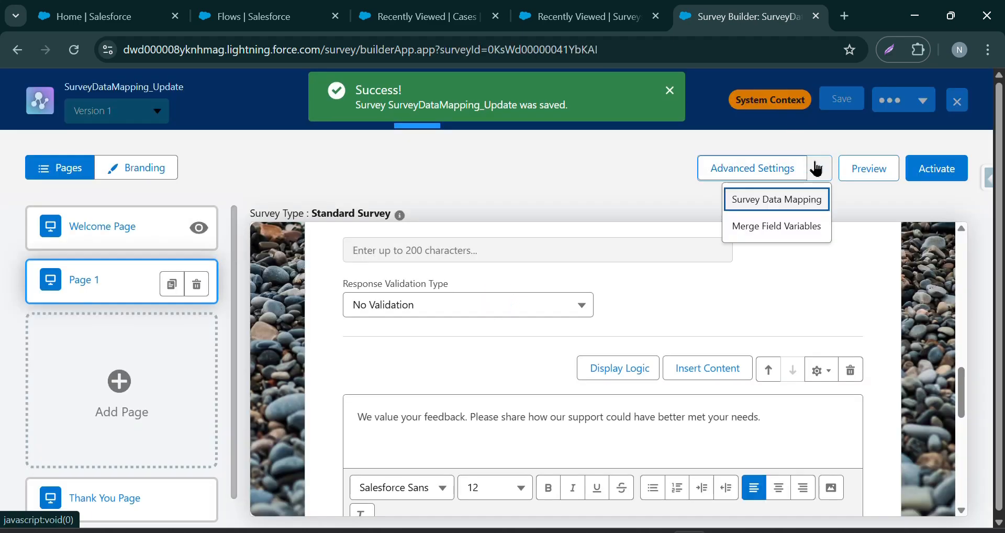
left_click(789, 201)
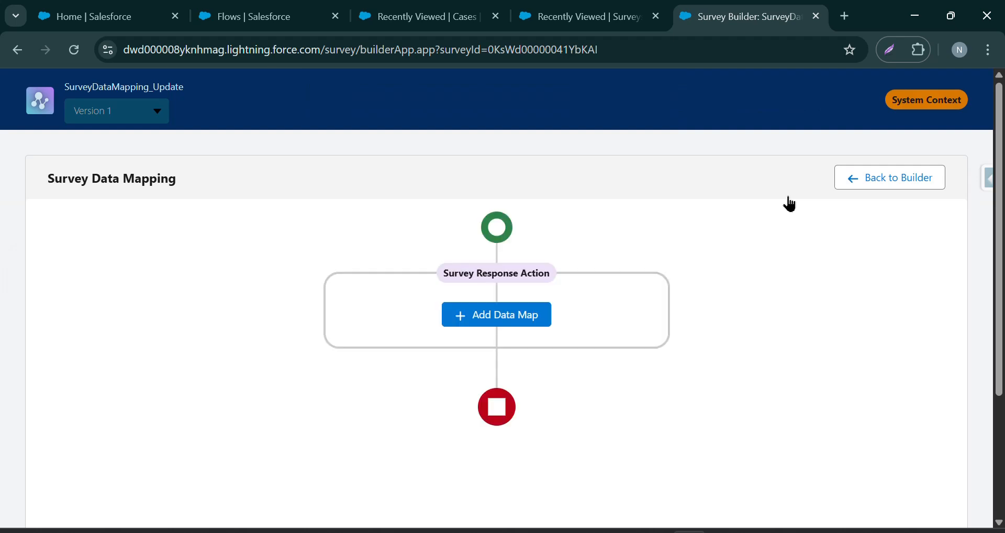
Add a data map to the survey response action and name it "Update Case If Happy".
left_click(484, 320)
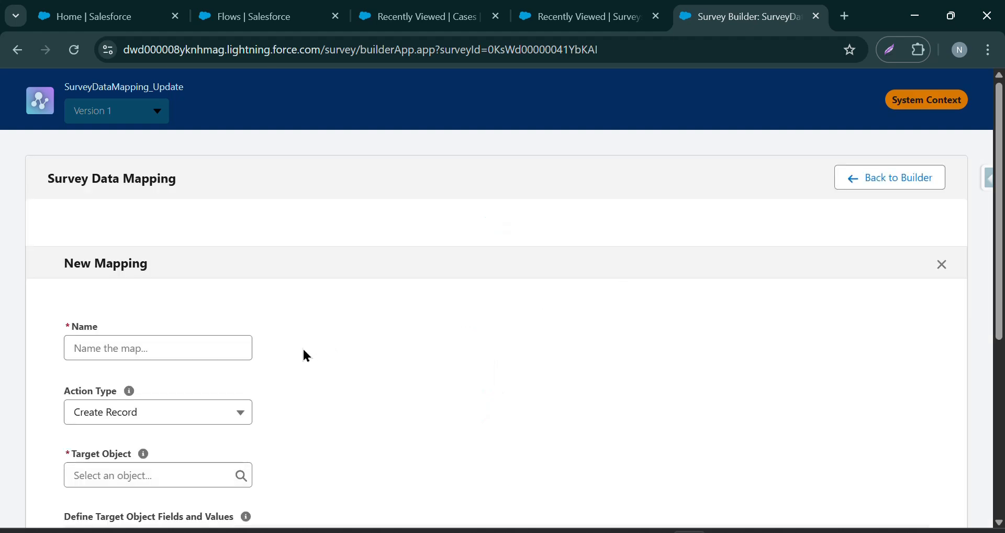
left_click(237, 345)
type("Updat")
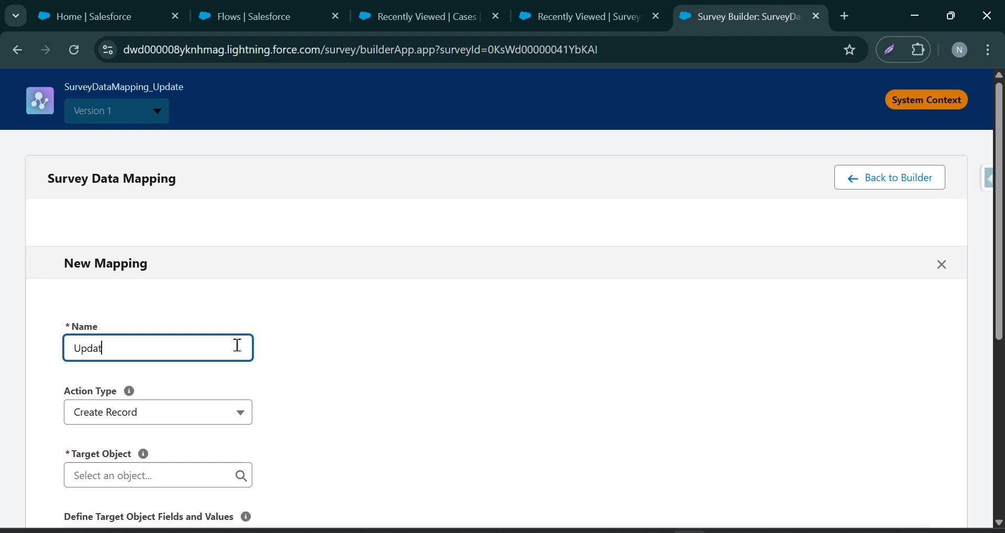
type("e Case If Happy")
Set the map's action type to Update Record and its target object to Case.
scroll(191, 295, "down", 3)
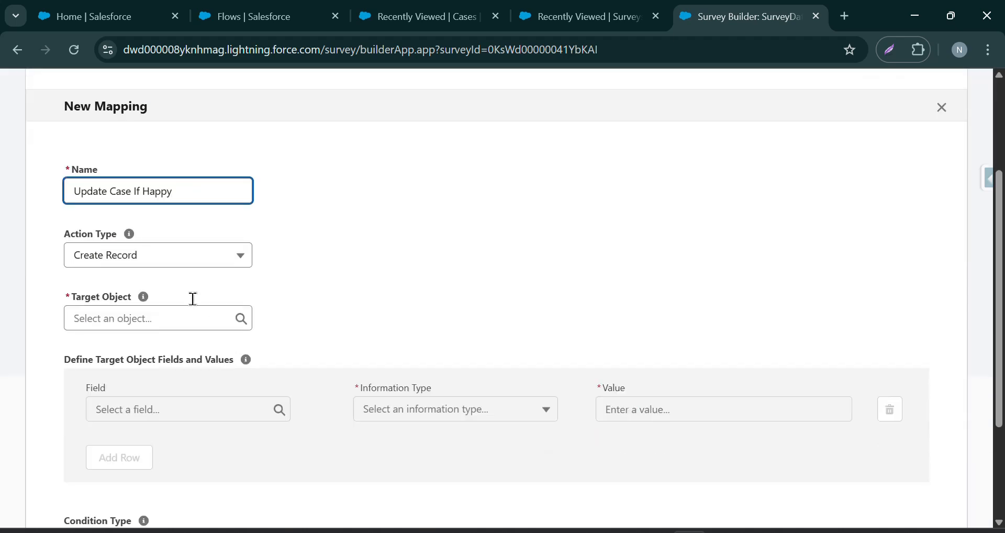
left_click(174, 261)
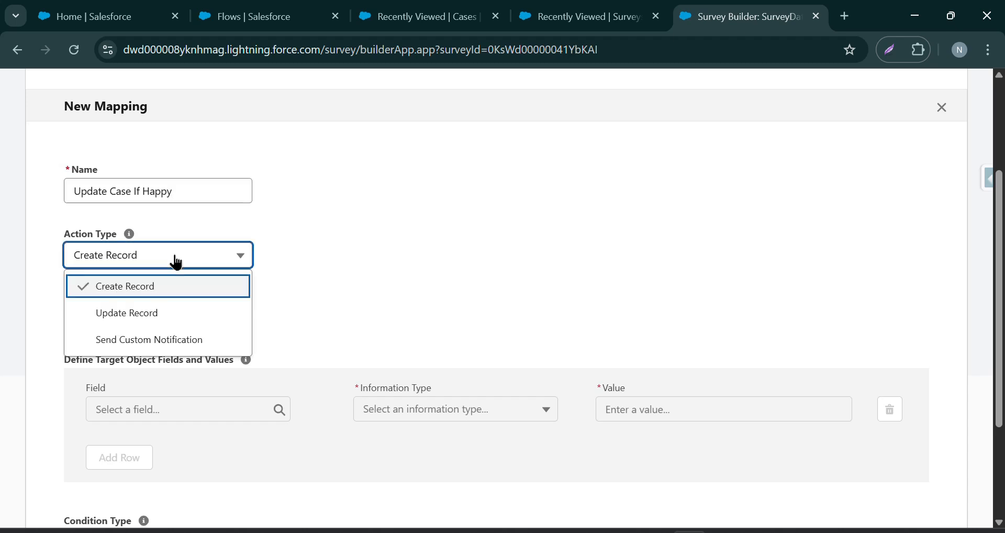
left_click(163, 318)
left_click(162, 318)
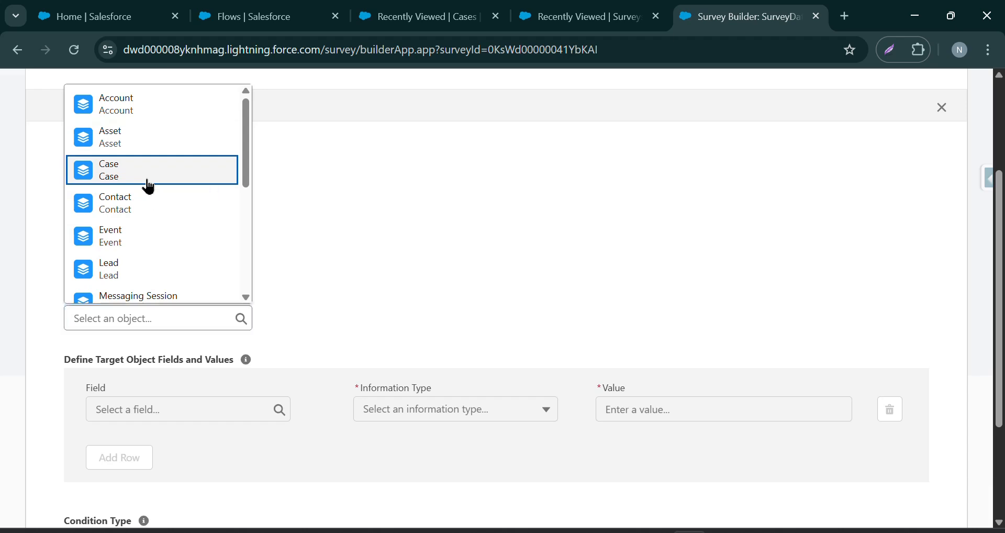
left_click(148, 178)
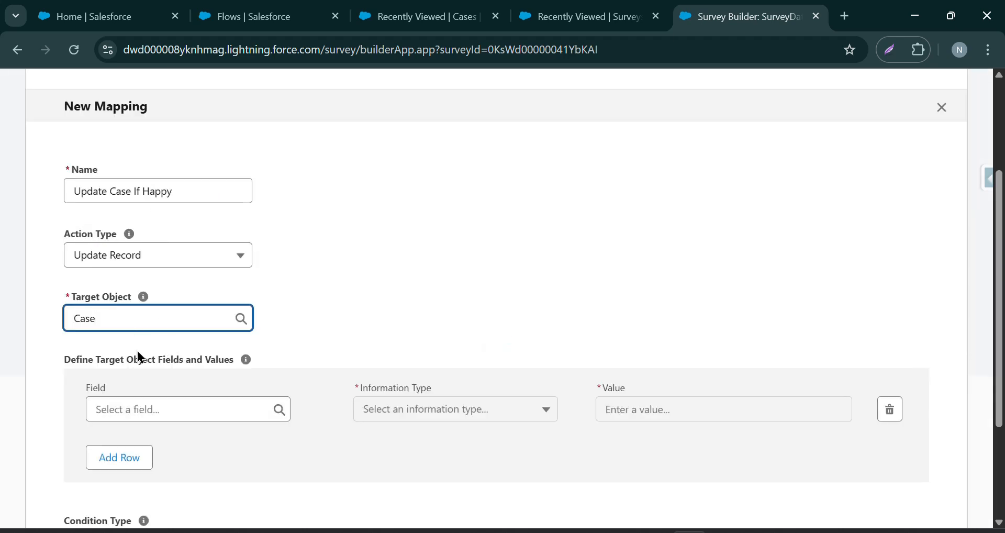
Map the Case's Internal Comments field to the Response to Question value of the "We're glad to hear that!" question.
scroll(146, 355, "down", 3)
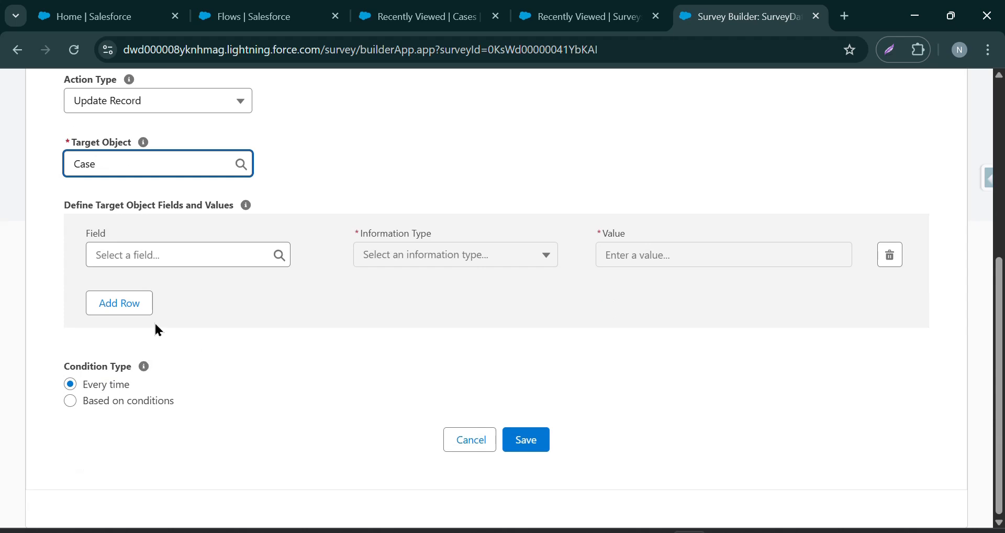
left_click(169, 249)
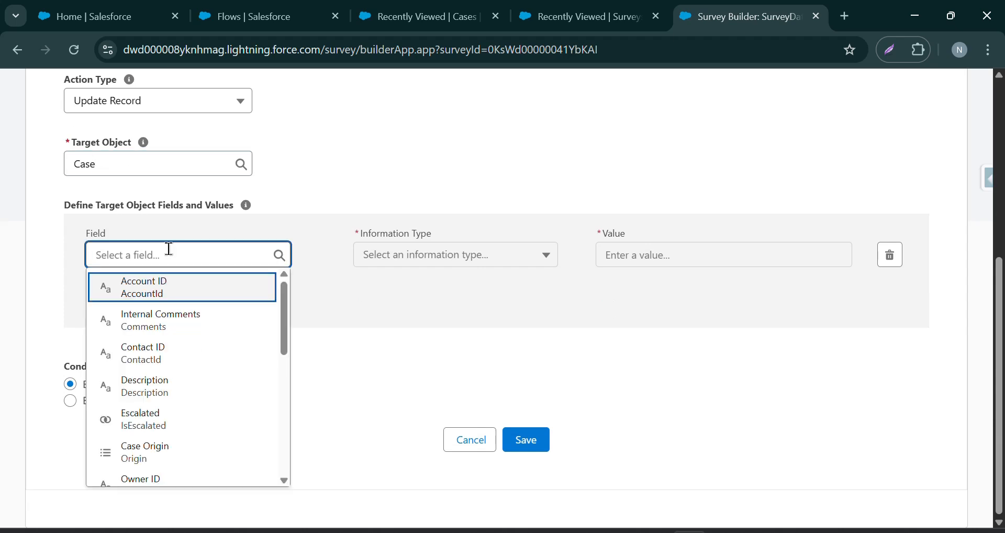
left_click(201, 319)
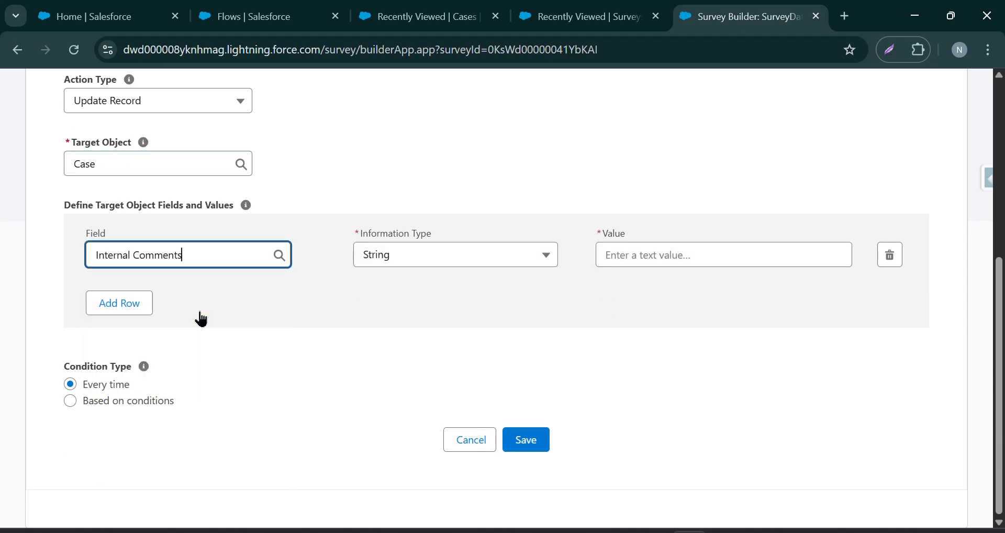
left_click(390, 260)
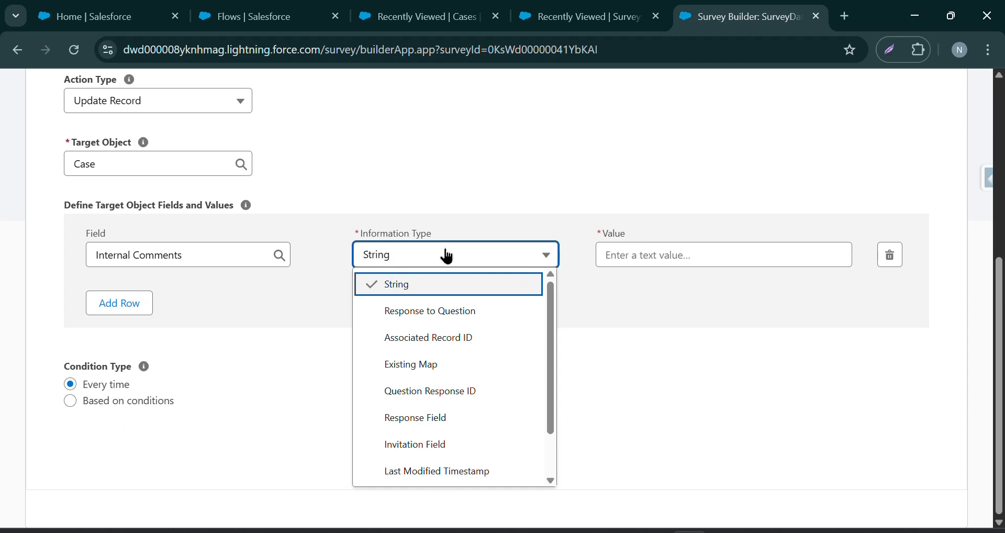
left_click(474, 313)
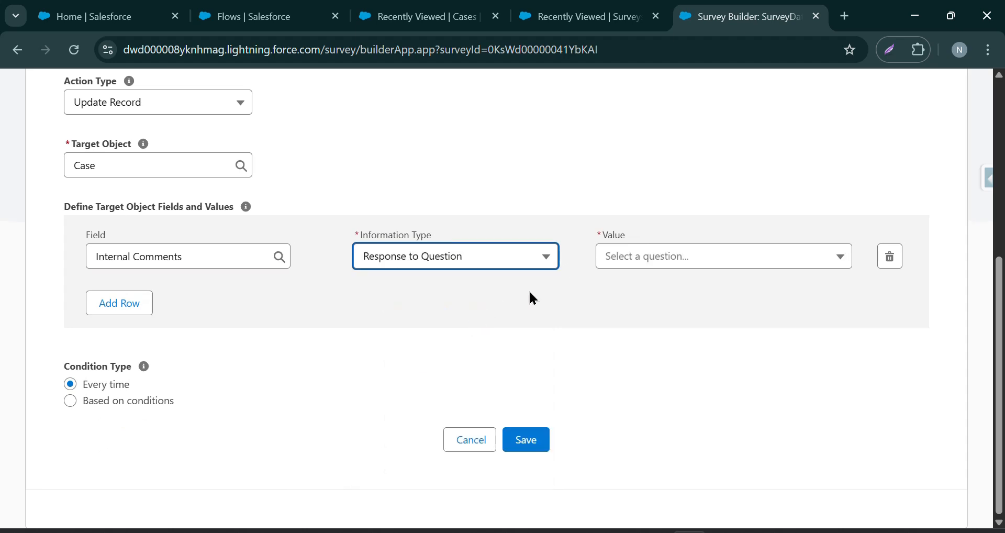
left_click(658, 259)
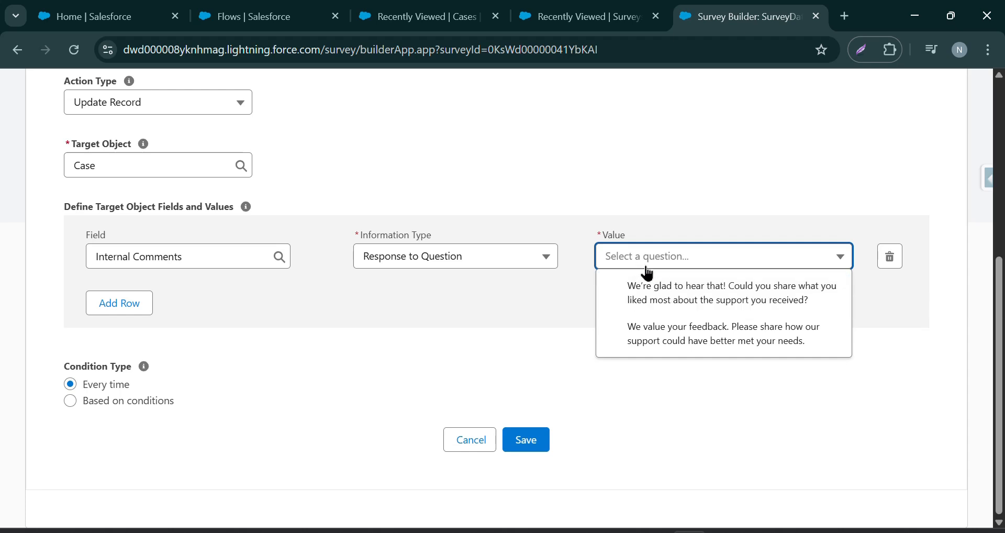
left_click(645, 287)
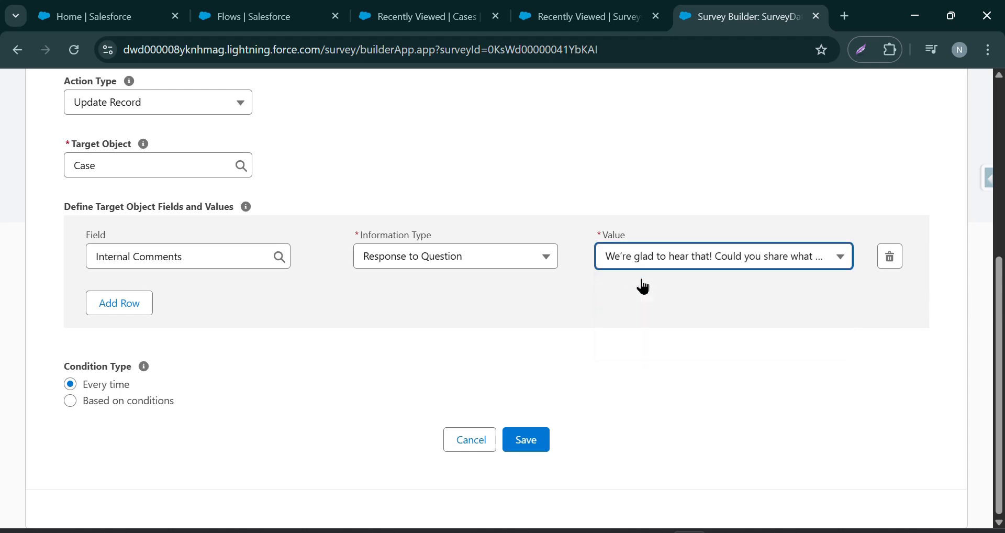
Add a second field row that sets Description to the String value "Customer is Happy".
left_click(124, 303)
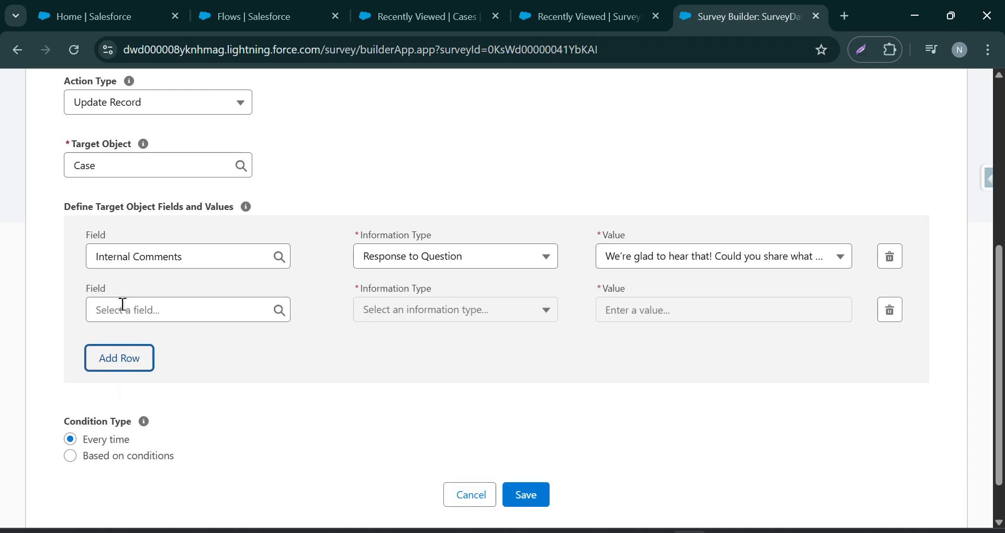
left_click(123, 306)
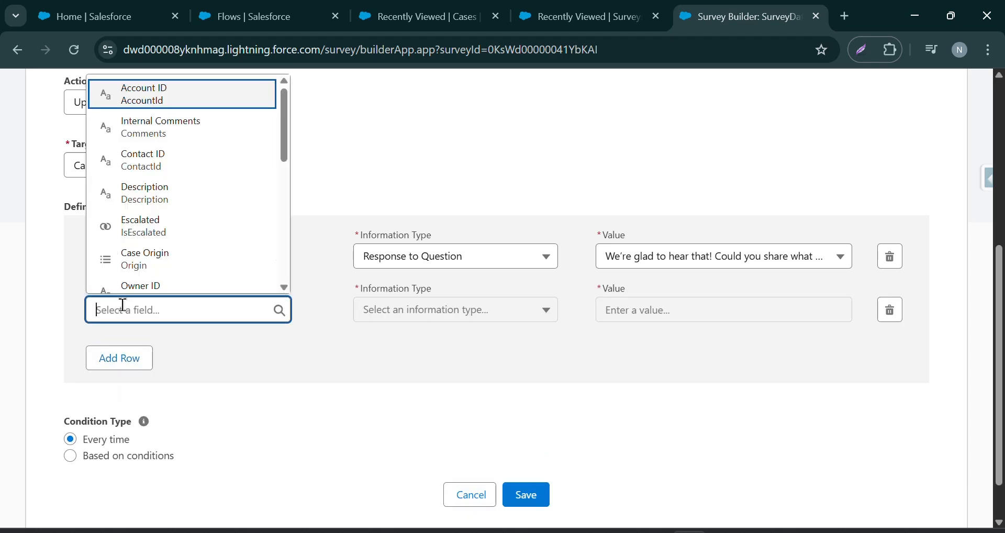
left_click(157, 196)
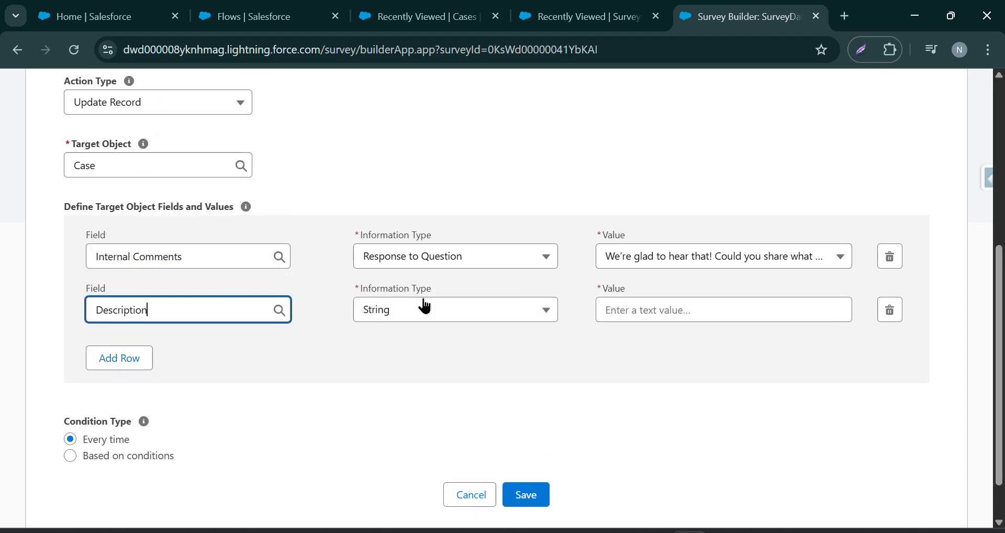
left_click(422, 306)
left_click(436, 102)
left_click(695, 309)
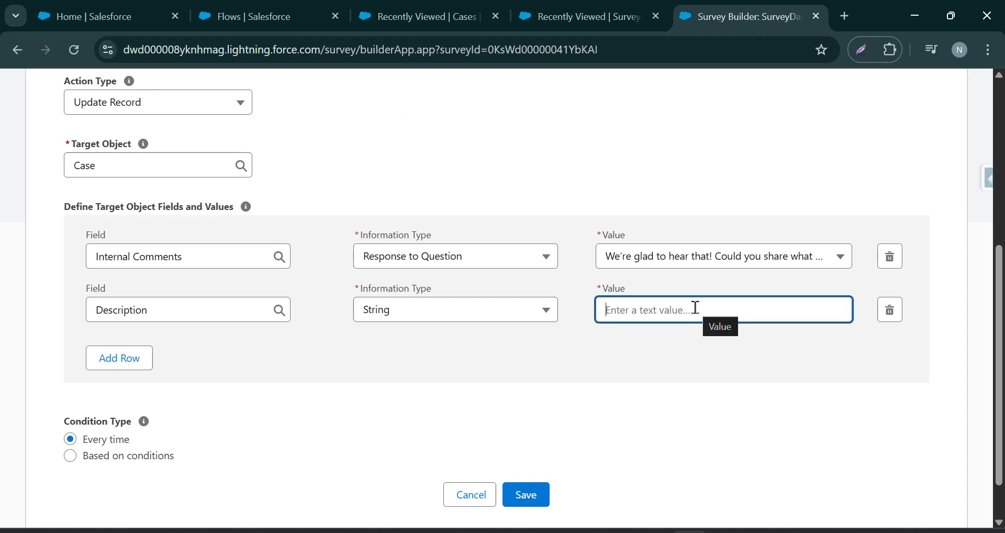
type("C")
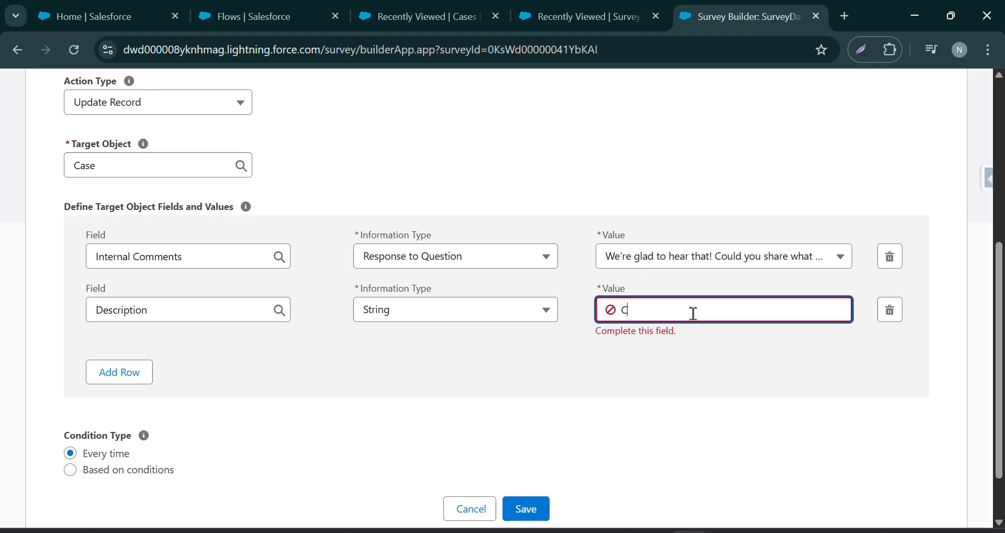
type("ustomer is Happy")
left_click(614, 378)
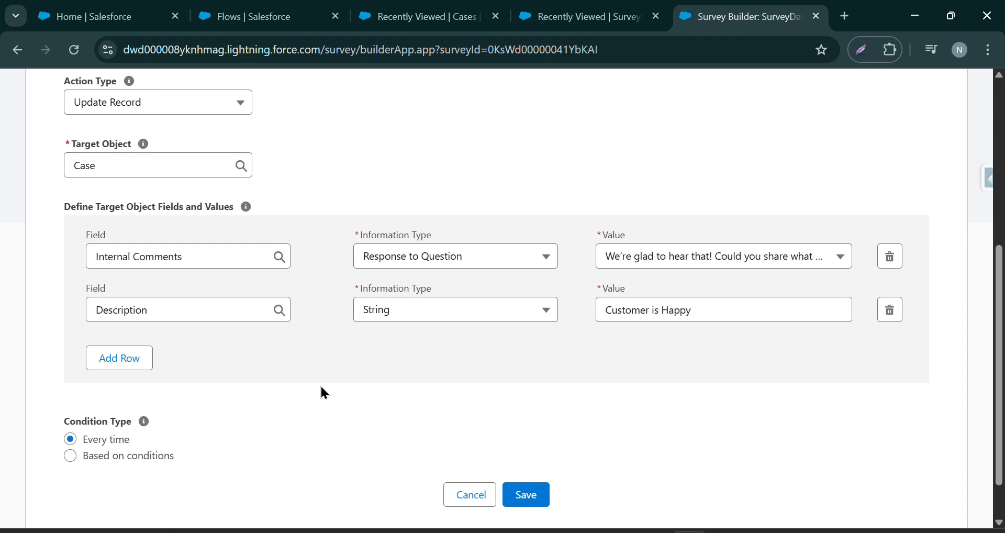
Make the map conditional on the response to the "How well did our customer representative handle your requirements?" question equals Happy.
left_click(166, 460)
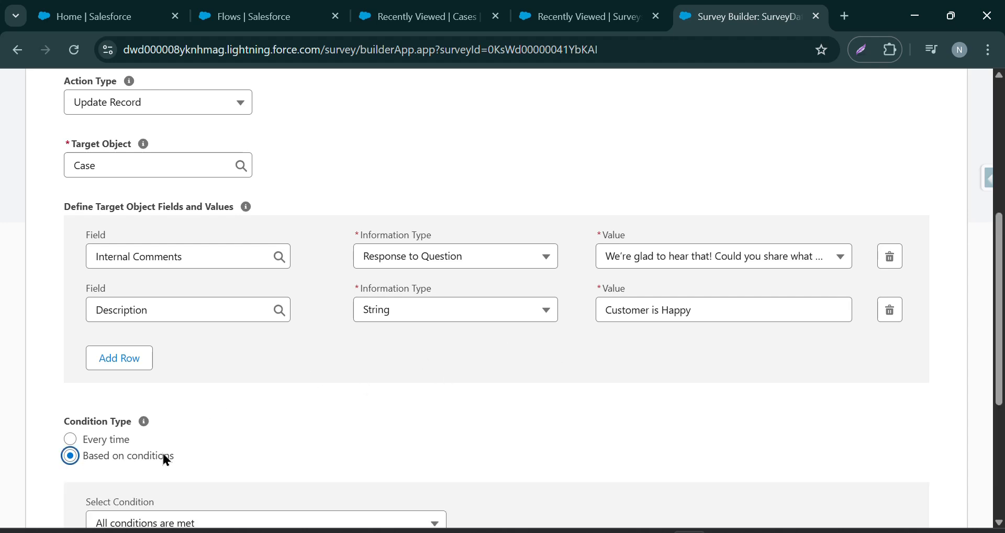
scroll(295, 375, "down", 3)
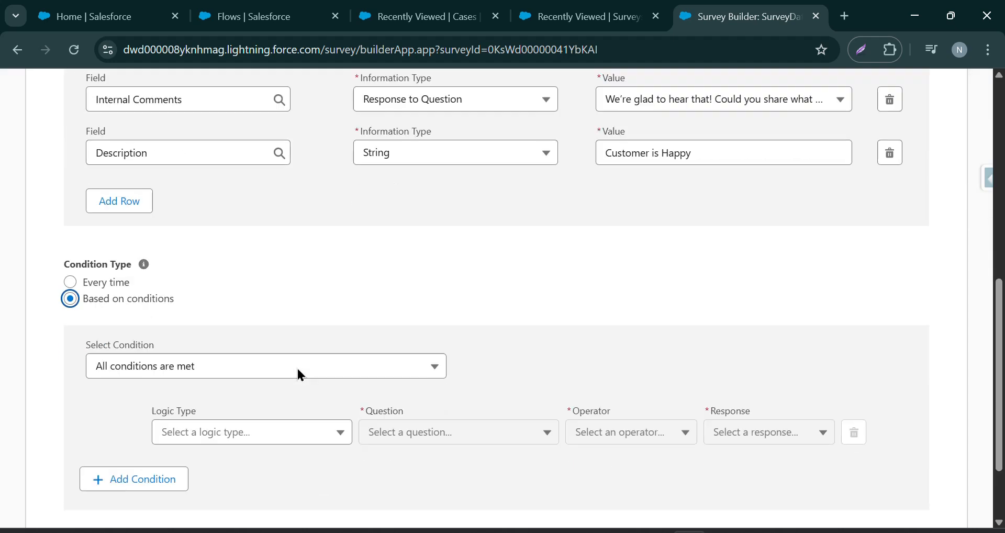
left_click(272, 443)
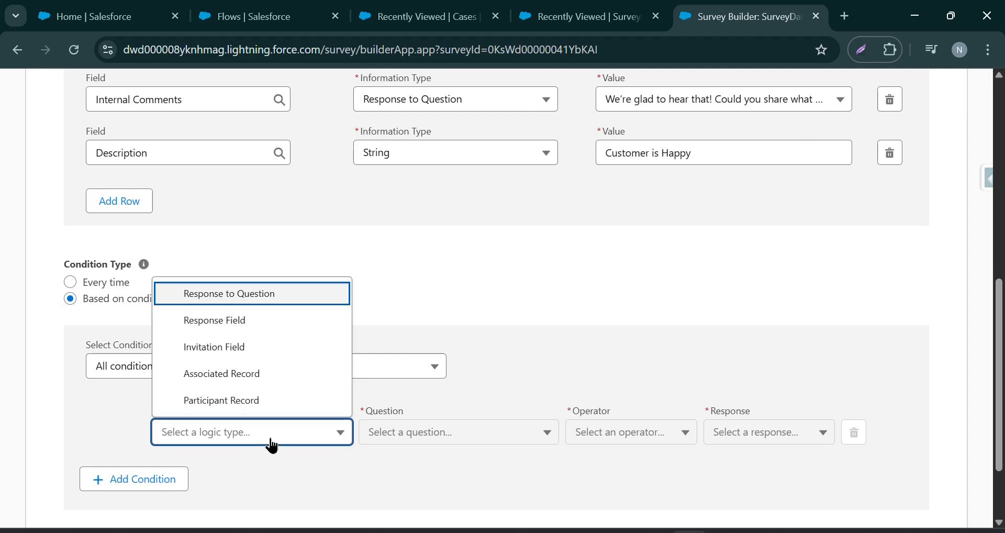
left_click(297, 304)
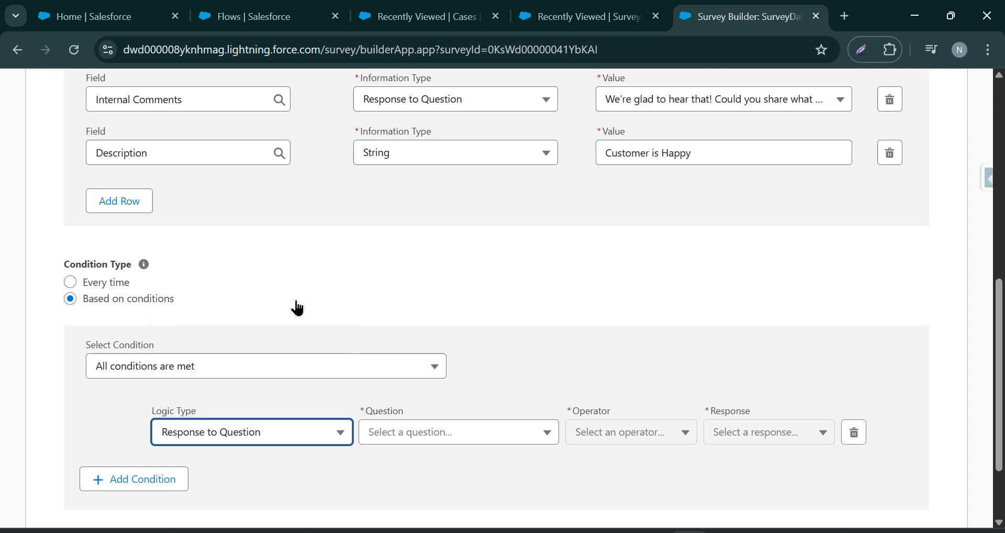
left_click(510, 432)
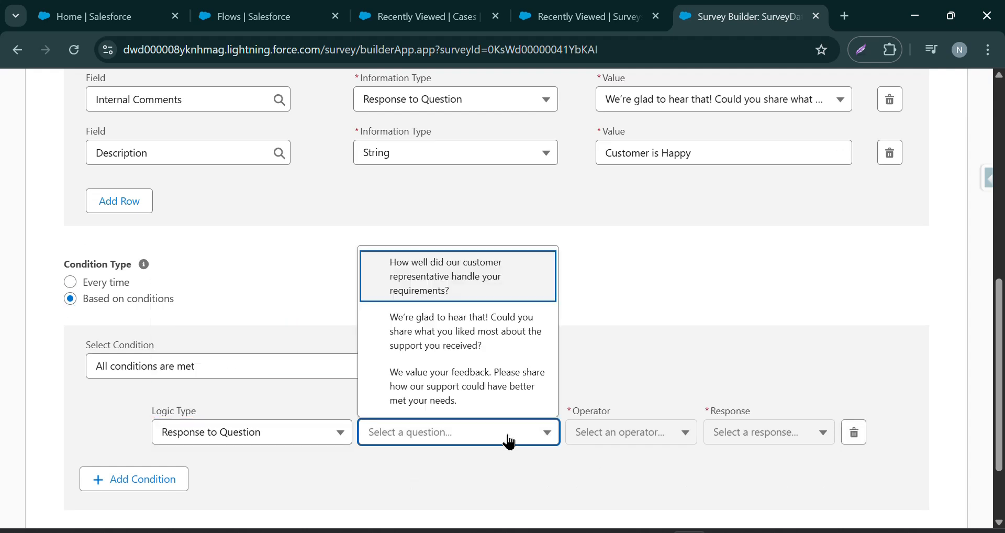
left_click(524, 281)
left_click(674, 432)
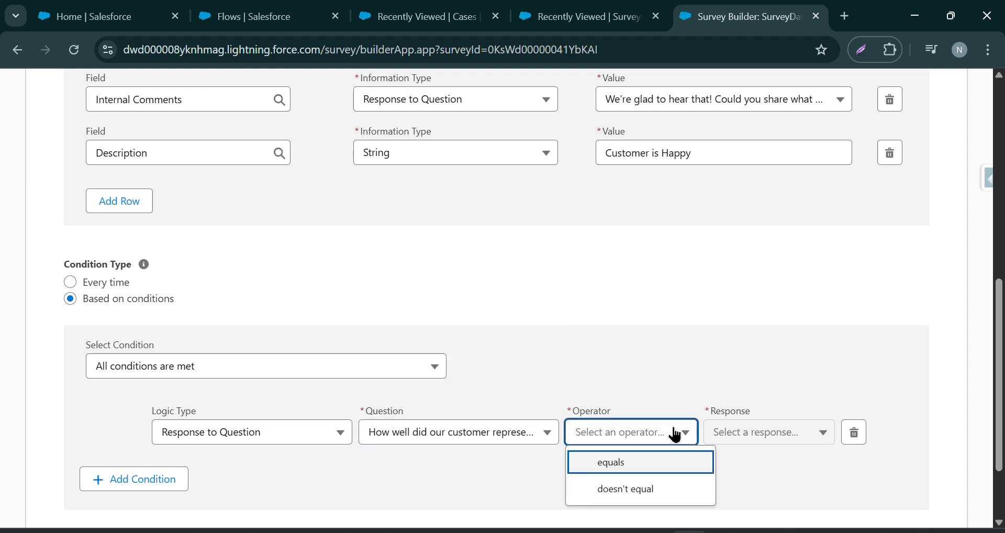
left_click(647, 462)
left_click(732, 431)
left_click(746, 461)
scroll(592, 376, "down", 2)
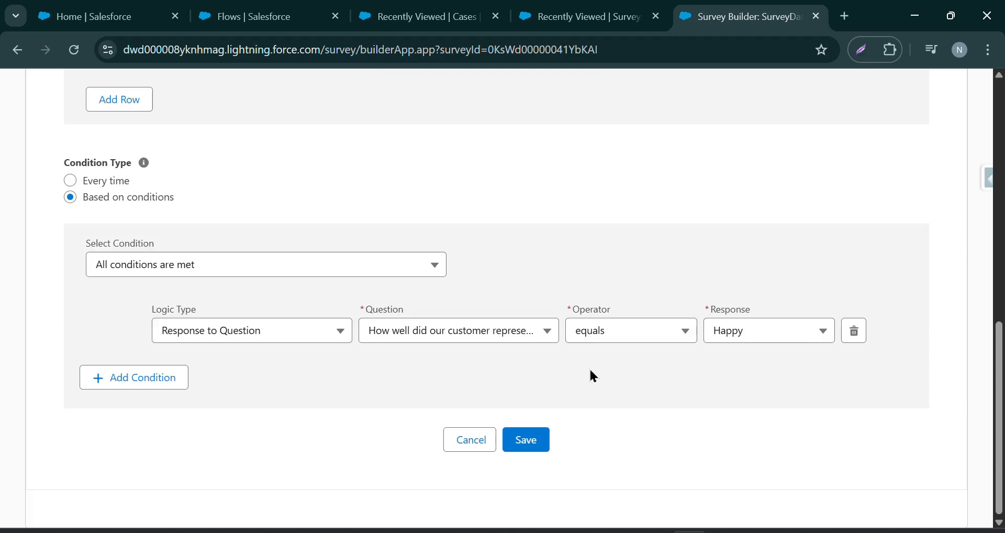
Save the "Update Case If Happy" map and return to the survey builder.
scroll(593, 376, "up", 10)
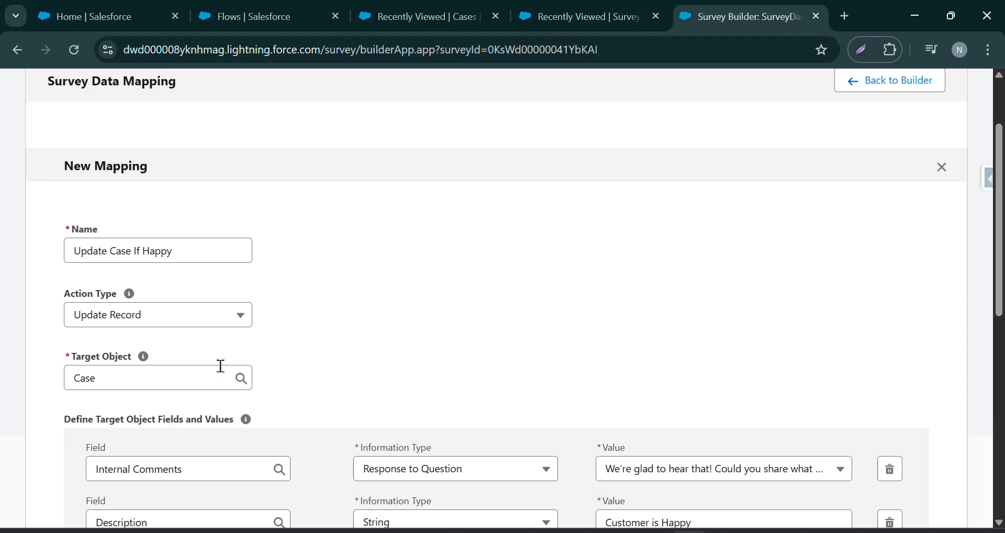
scroll(432, 340, "down", 9)
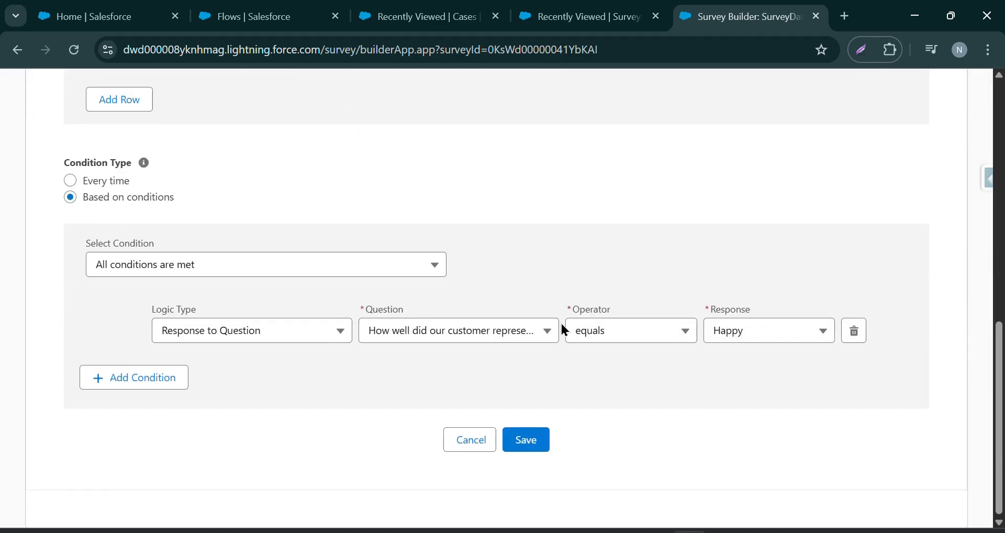
left_click(524, 438)
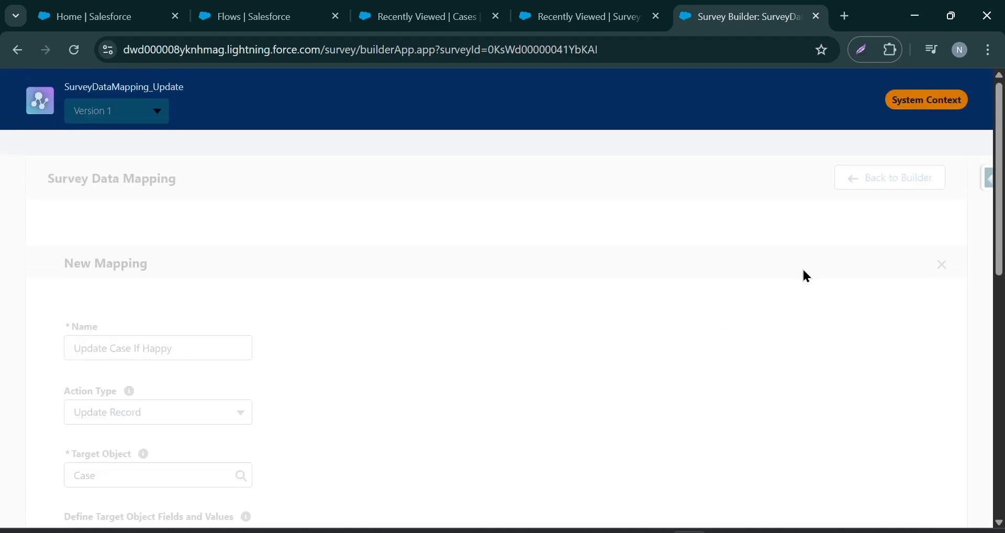
scroll(805, 276, "down", 2)
scroll(806, 275, "up", 2)
left_click(881, 179)
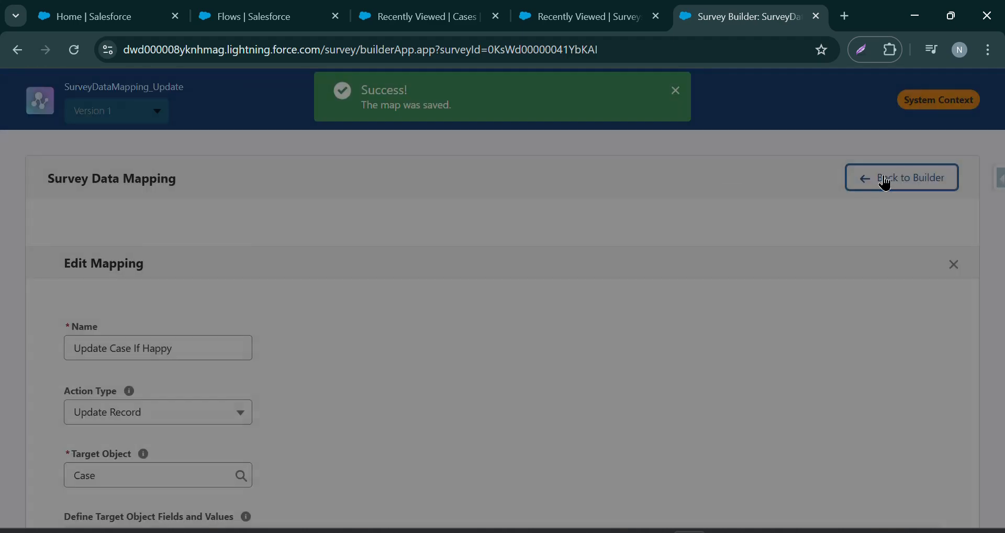
left_click(703, 337)
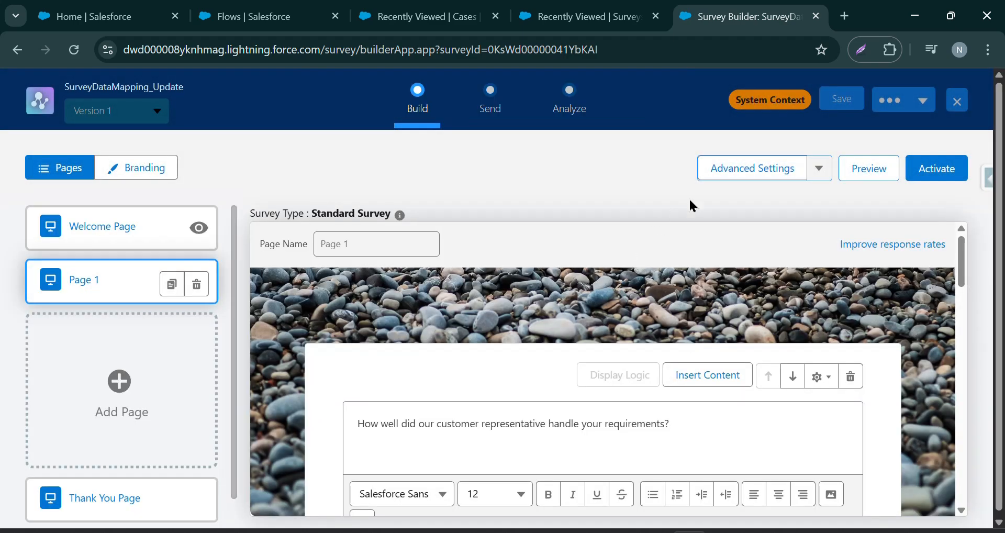
Reopen the survey's Survey Data Mapping settings.
left_click(819, 168)
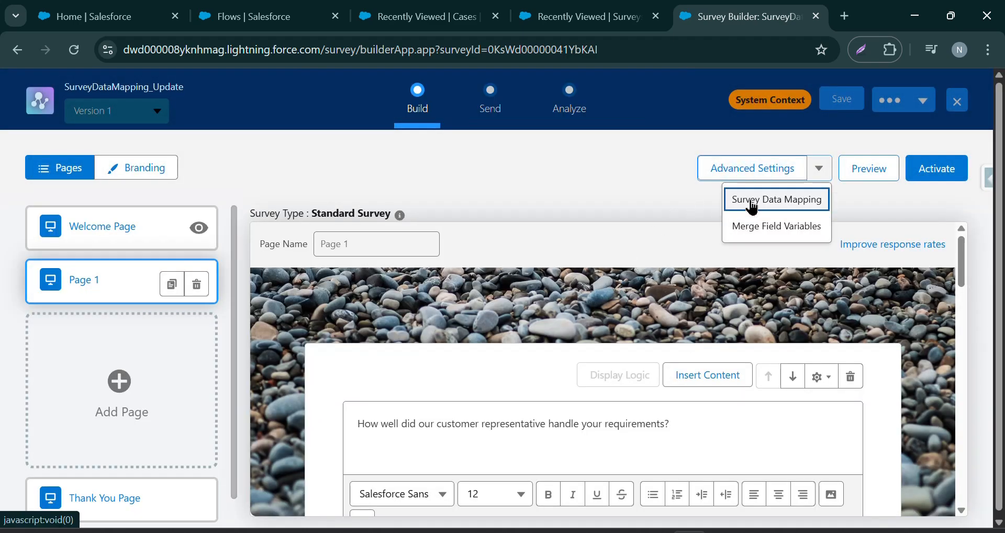
left_click(751, 201)
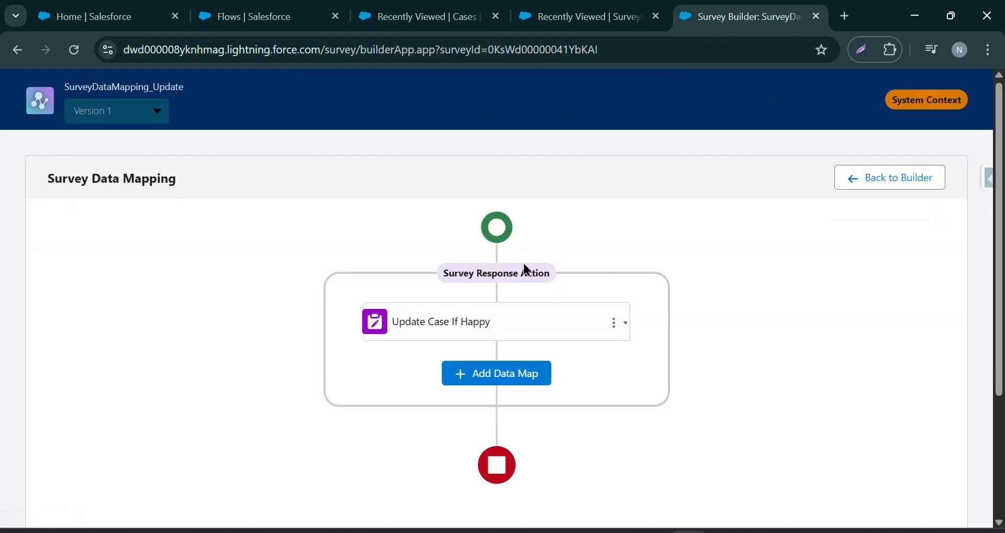
scroll(453, 292, "down", 3)
scroll(453, 293, "up", 3)
Add a new data map named "Update Case If UnHappy".
left_click(498, 376)
left_click(172, 349)
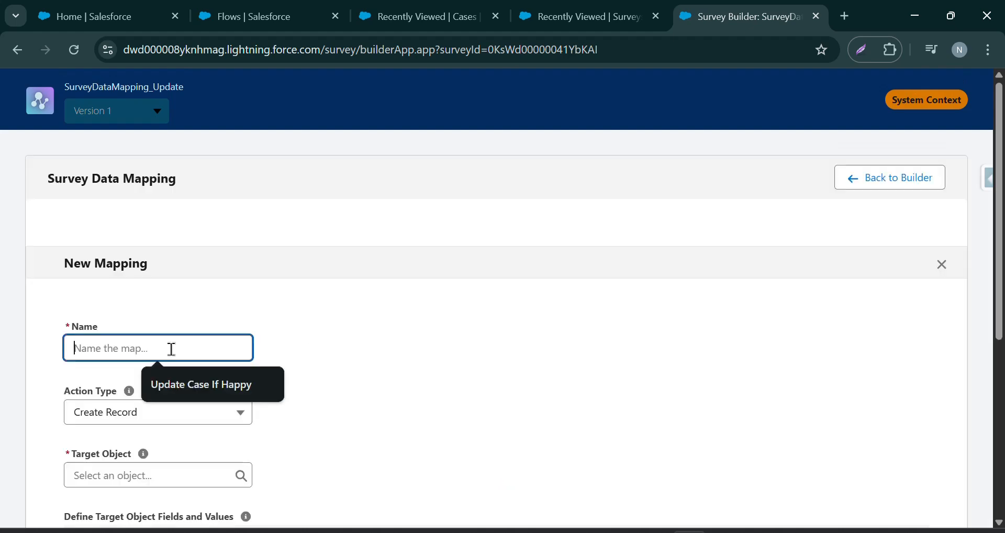
left_click(197, 385)
left_click(143, 348)
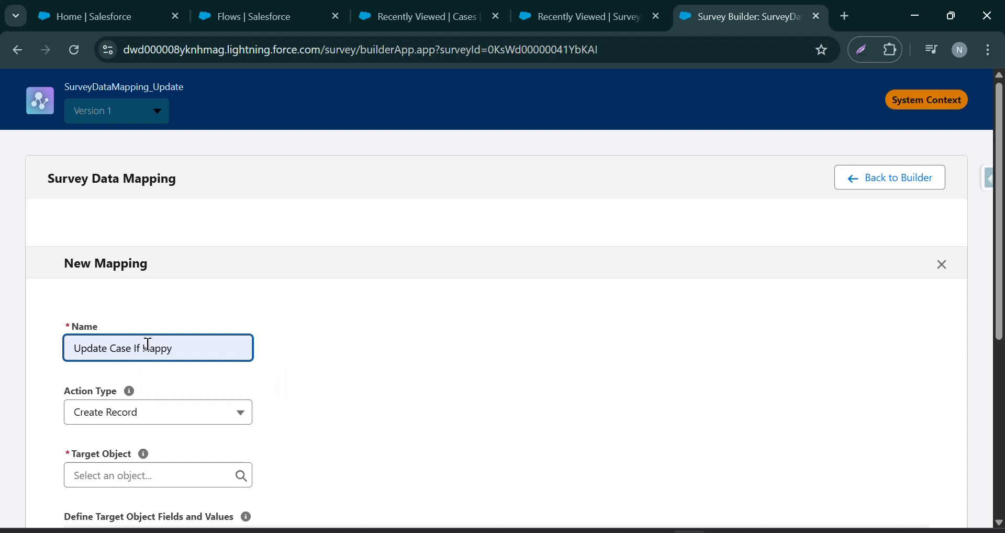
type("Un")
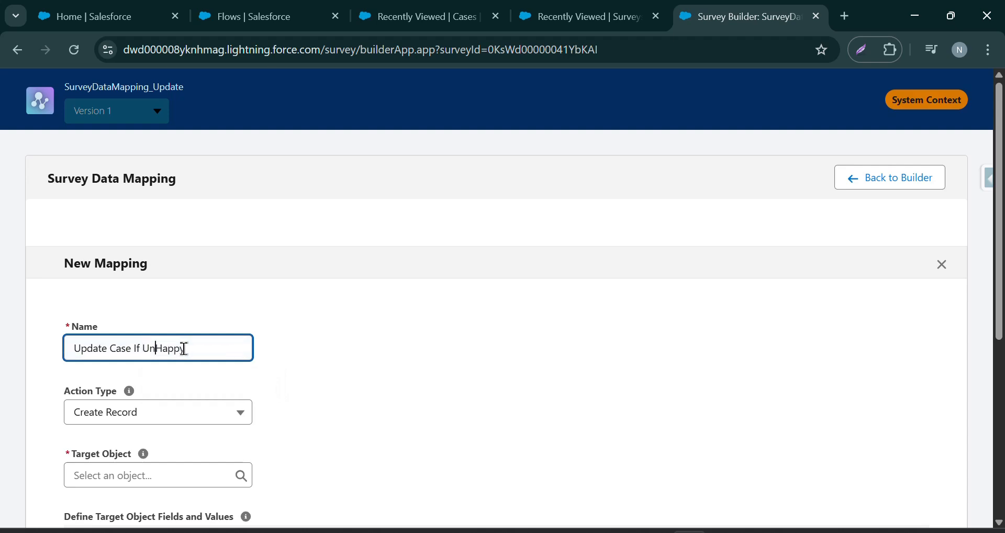
left_click(305, 354)
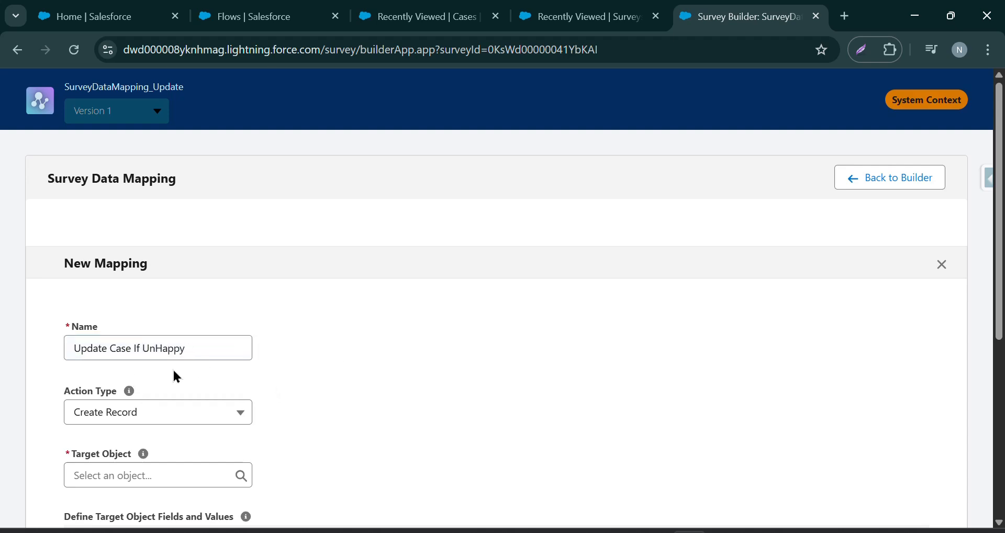
Set the map's action type to Update Record and its target object to Case.
scroll(176, 377, "down", 3)
left_click(177, 261)
left_click(157, 314)
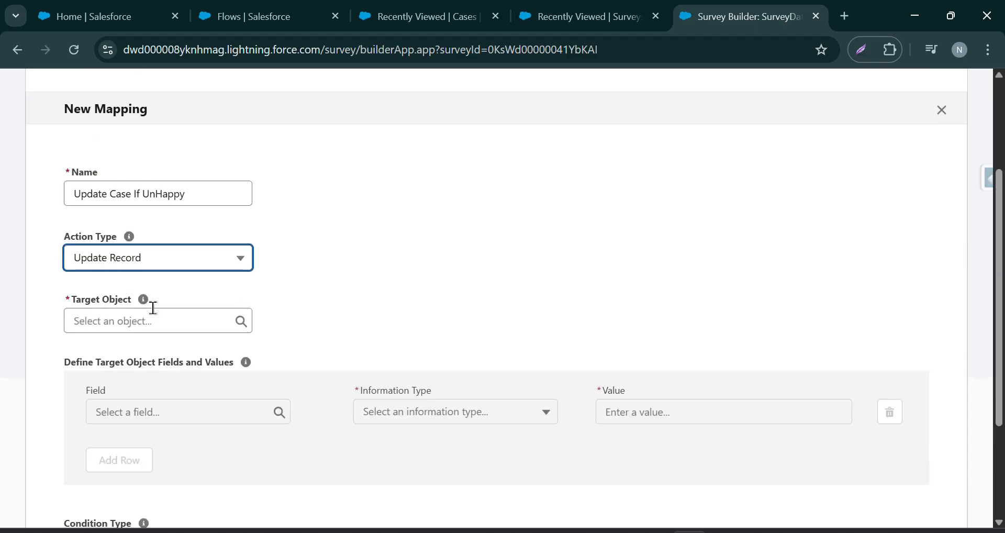
left_click(151, 317)
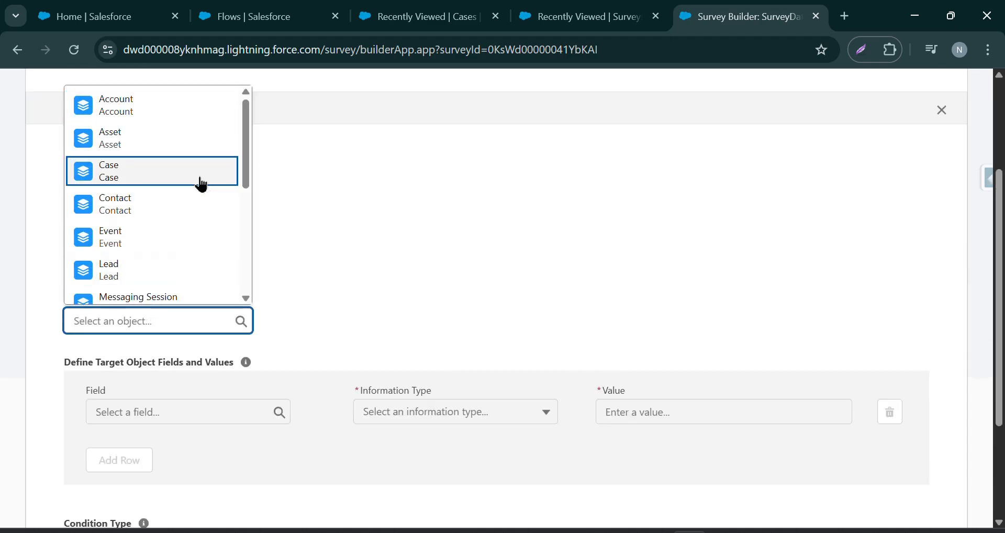
left_click(201, 184)
Make the map conditional on the response to the "How well did our customer representative handle your requirements?" question equals Unhappy.
scroll(277, 301, "down", 3)
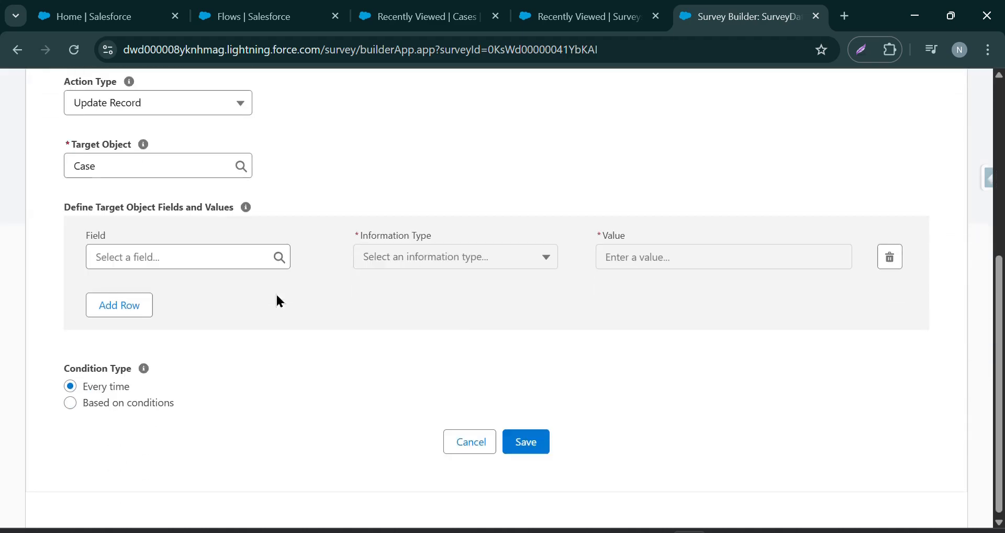
left_click(170, 401)
scroll(244, 334, "down", 2)
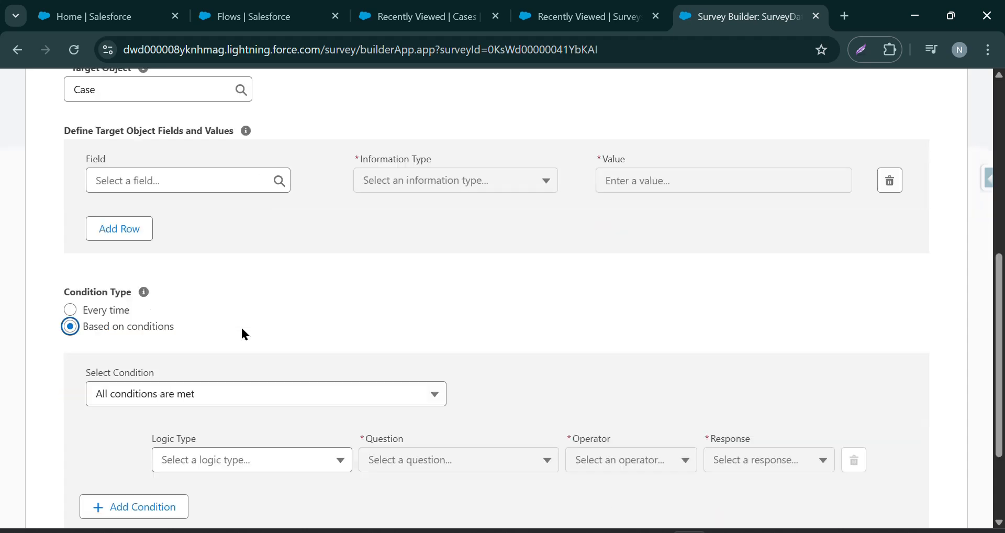
scroll(244, 334, "down", 2)
left_click(251, 378)
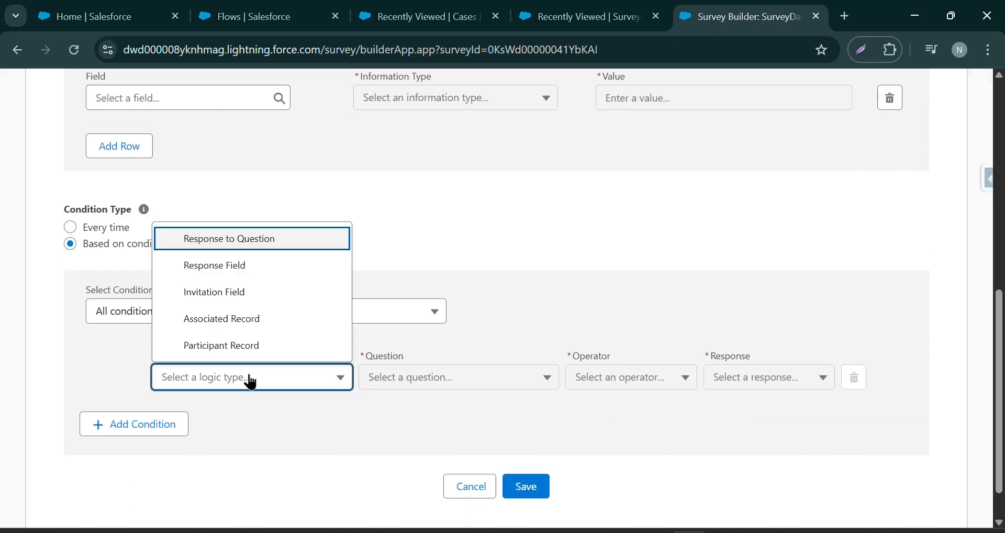
left_click(254, 249)
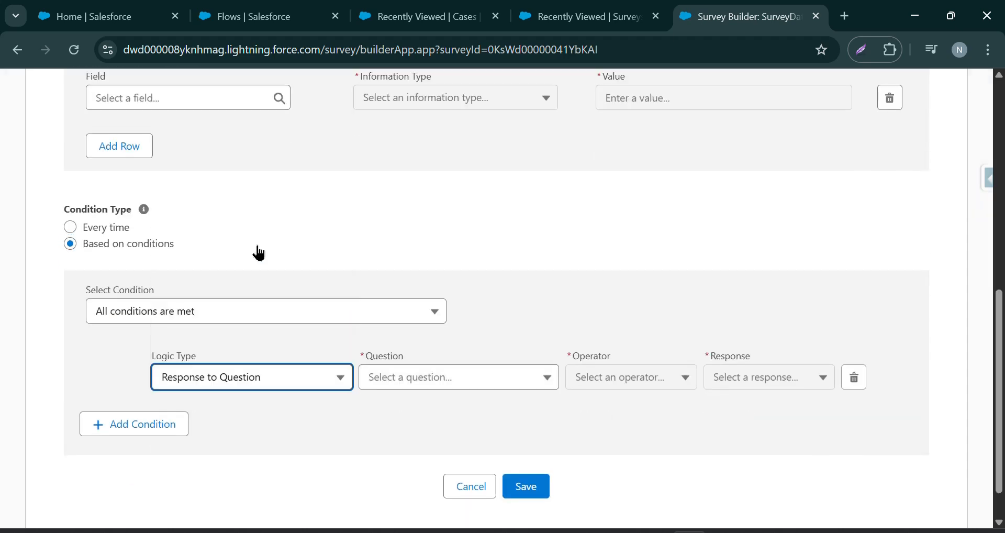
left_click(459, 376)
left_click(398, 230)
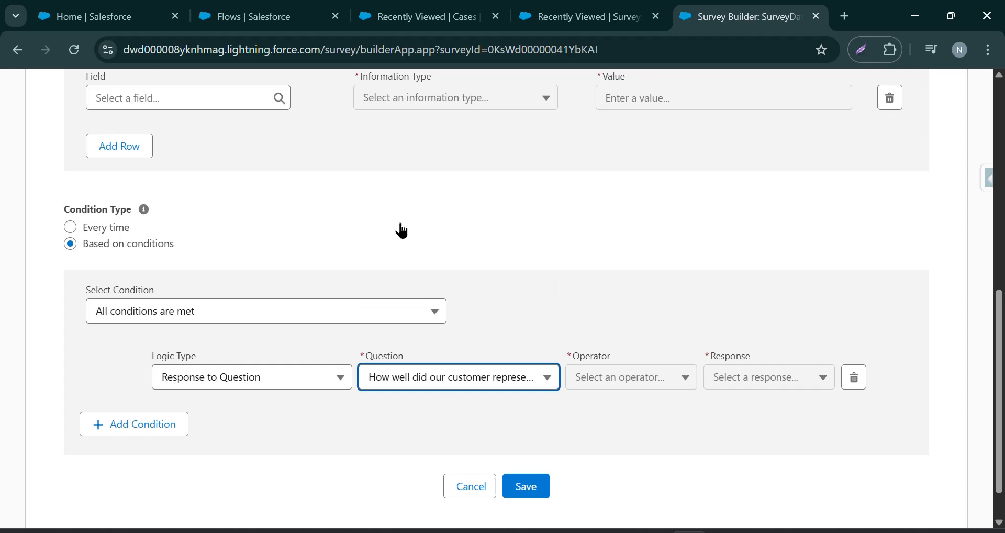
left_click(635, 375)
left_click(636, 407)
left_click(764, 377)
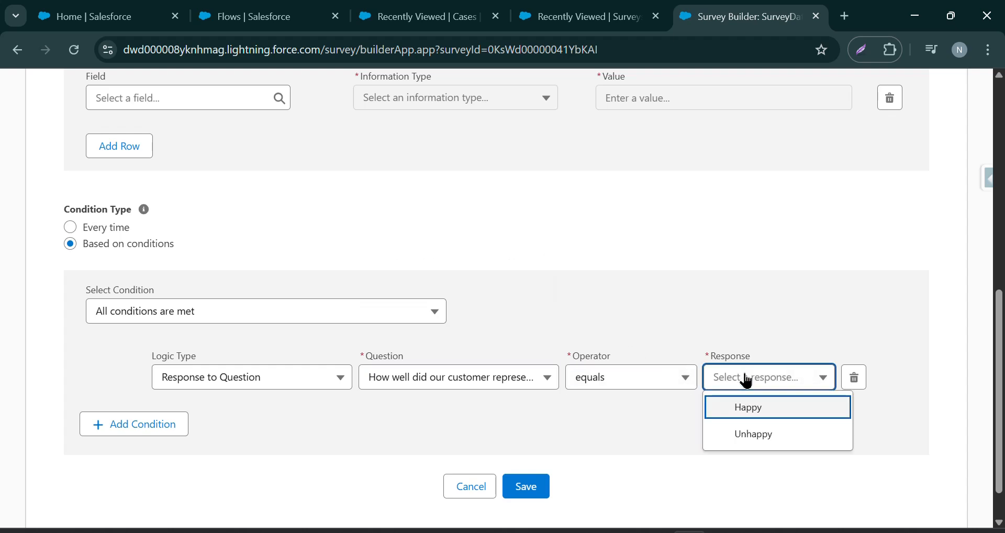
left_click(754, 435)
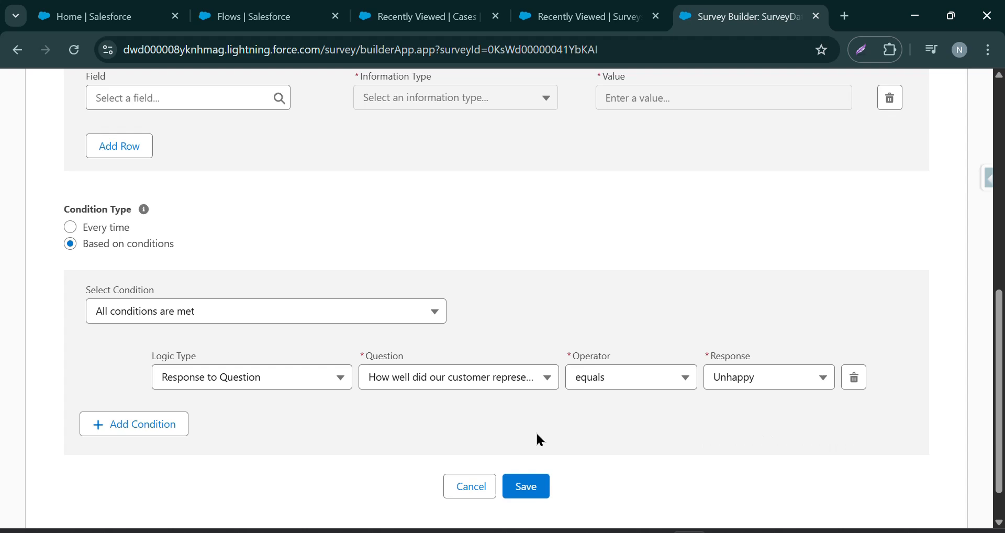
Map the Internal Comments field to the response to the question "We value your feedback. Please share how our support could have better met your needs.".
scroll(540, 439, "up", 6)
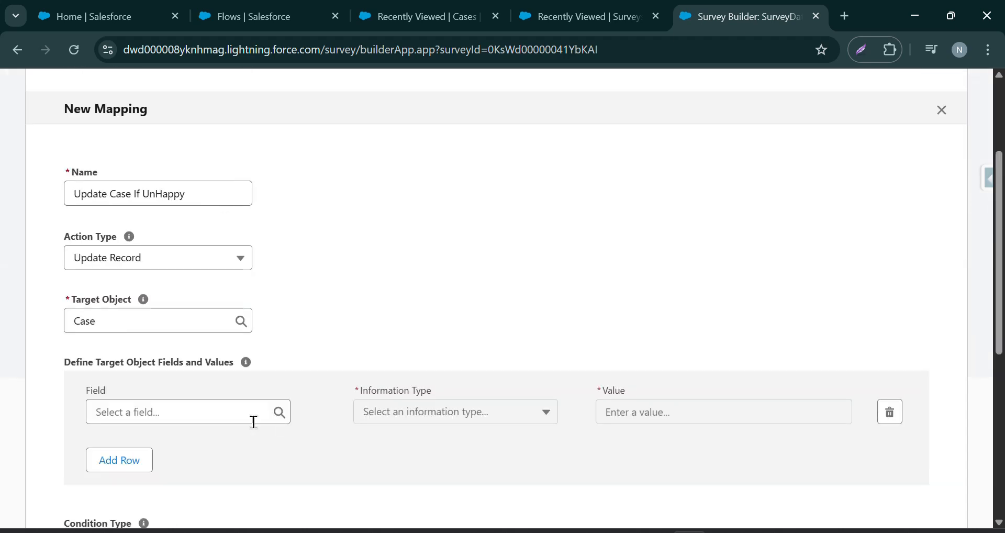
left_click(189, 417)
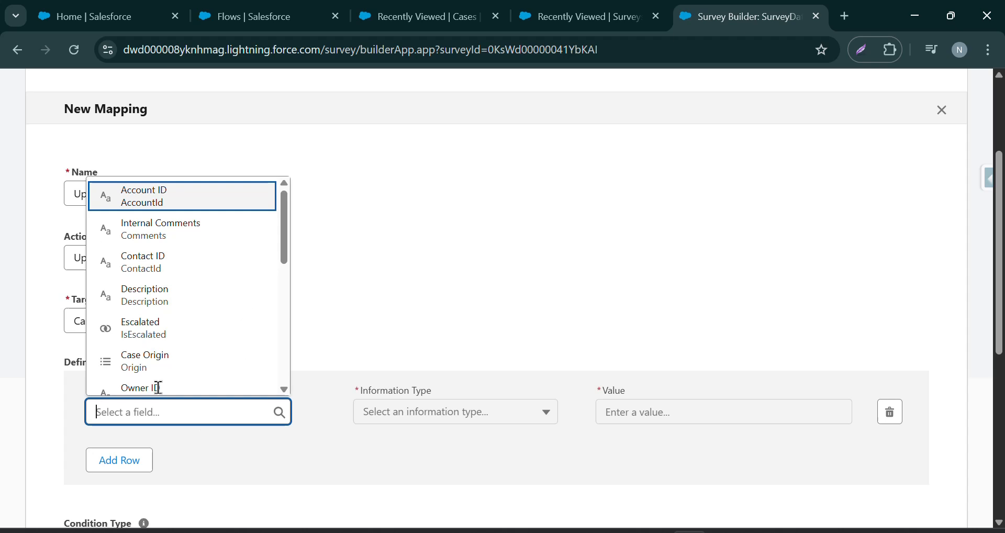
left_click(183, 233)
left_click(412, 411)
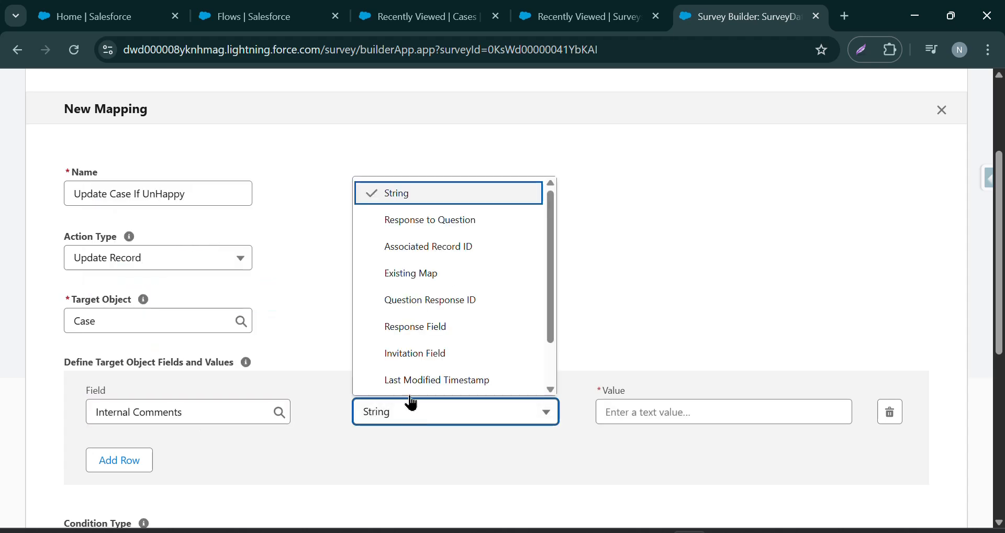
left_click(449, 221)
left_click(653, 417)
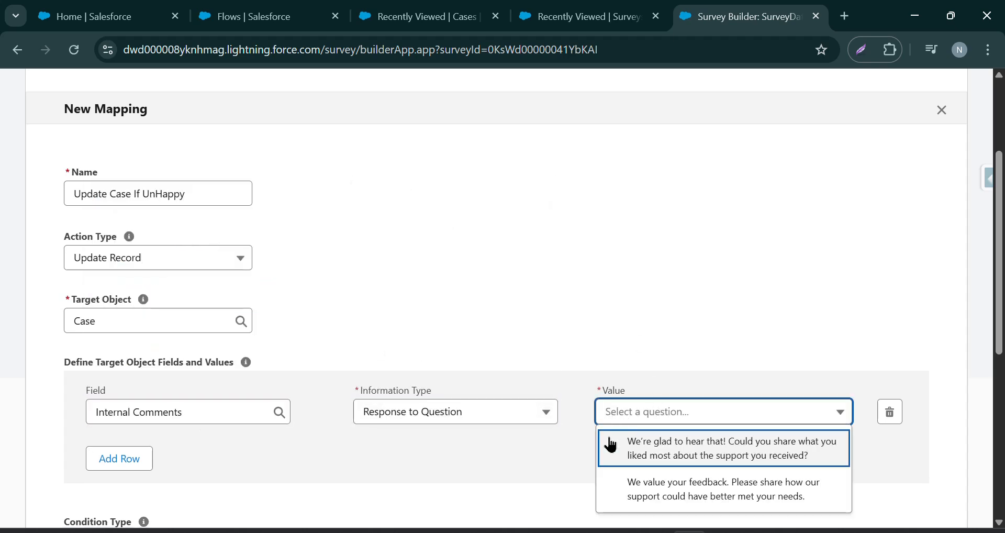
left_click(636, 498)
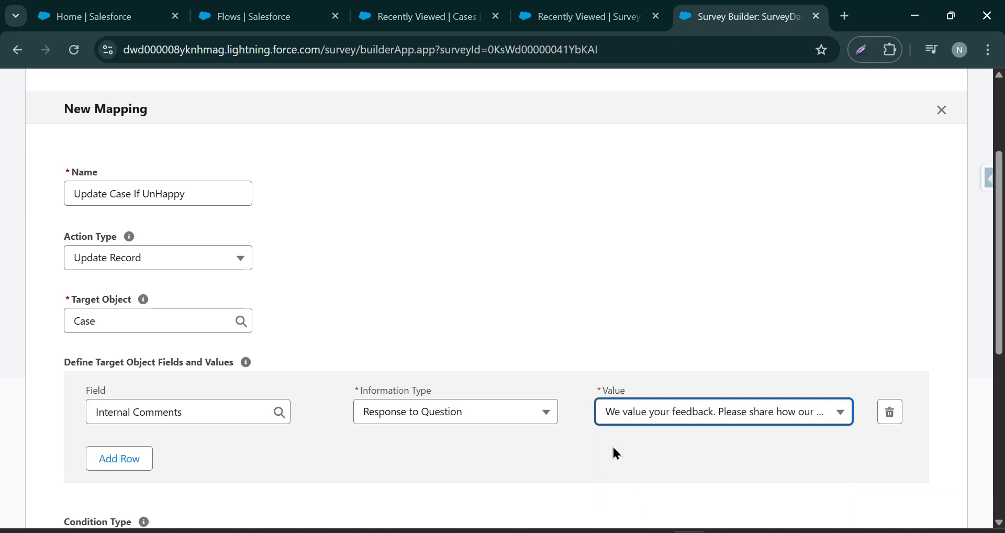
Add a second field row that sets Description to the String value "Customer is Not Happy".
left_click(134, 458)
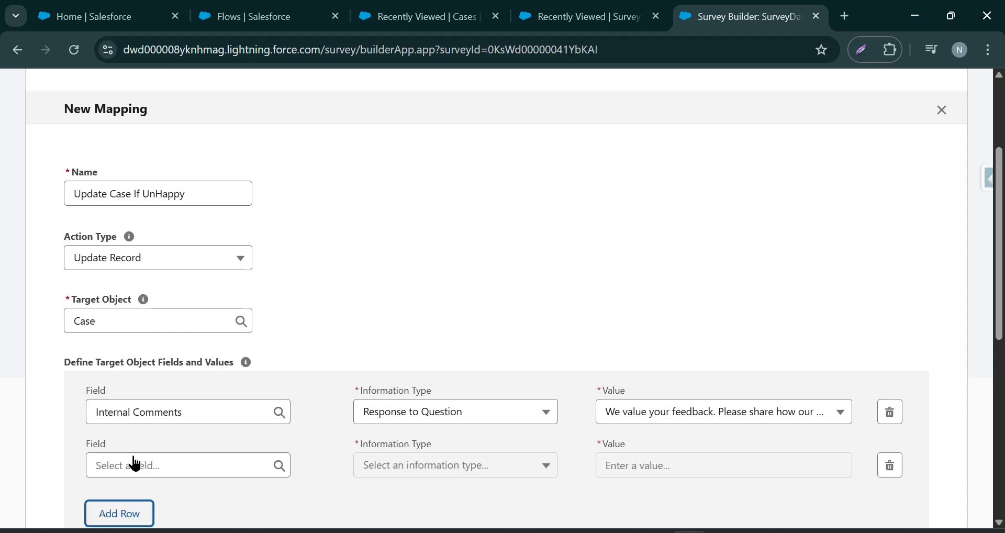
left_click(135, 464)
left_click(179, 348)
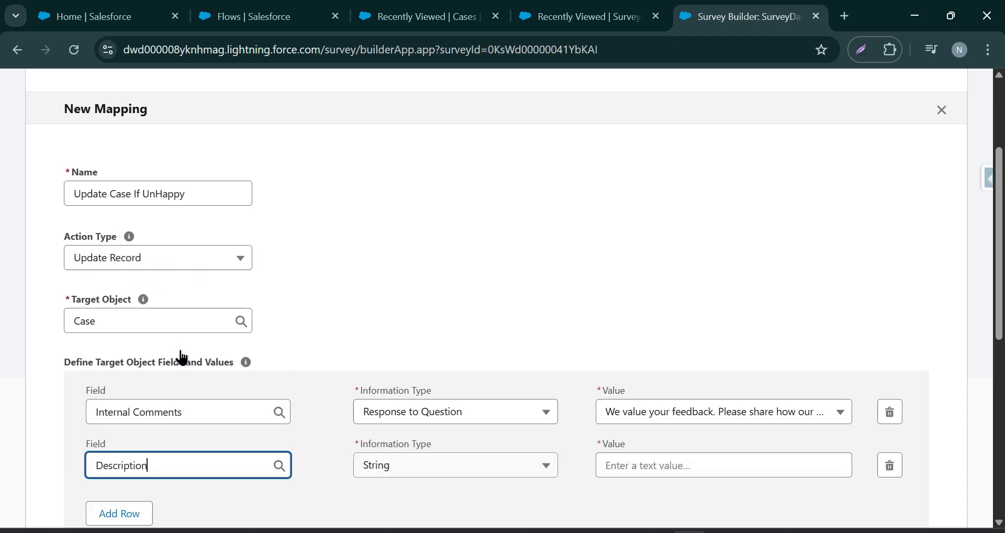
left_click(603, 464)
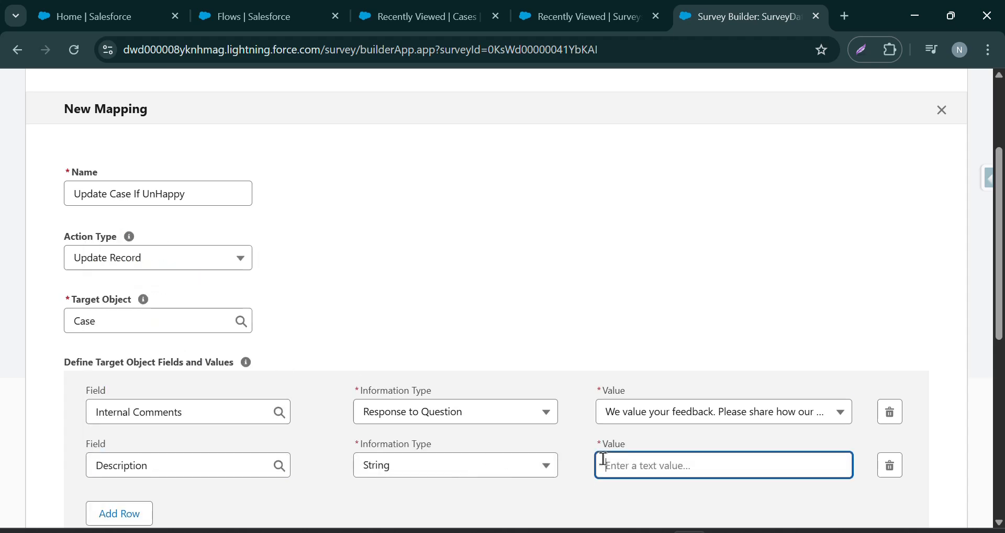
type("Customeris N")
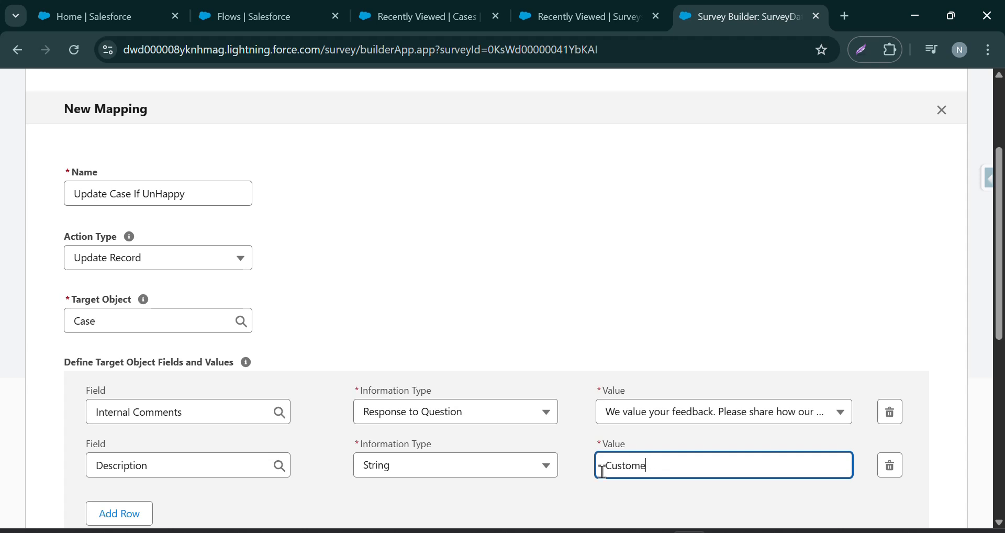
key("BackSpace")
key("BackSpace")
key("BackSpace")
key("BackSpace")
type("is Not Happy")
scroll(597, 522, "up", 3)
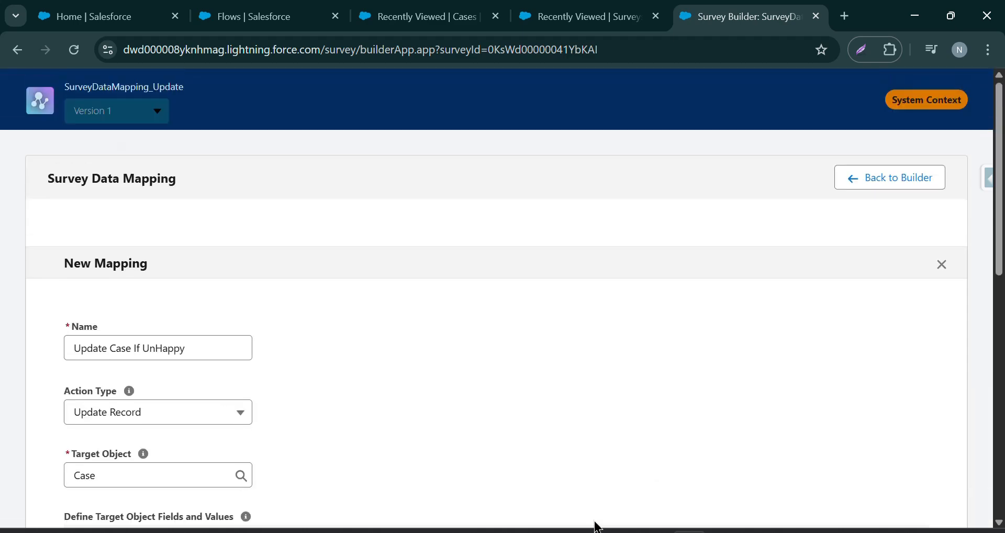
Add a third field row that sets Status to the Picklist value Escalated.
scroll(542, 351, "down", 6)
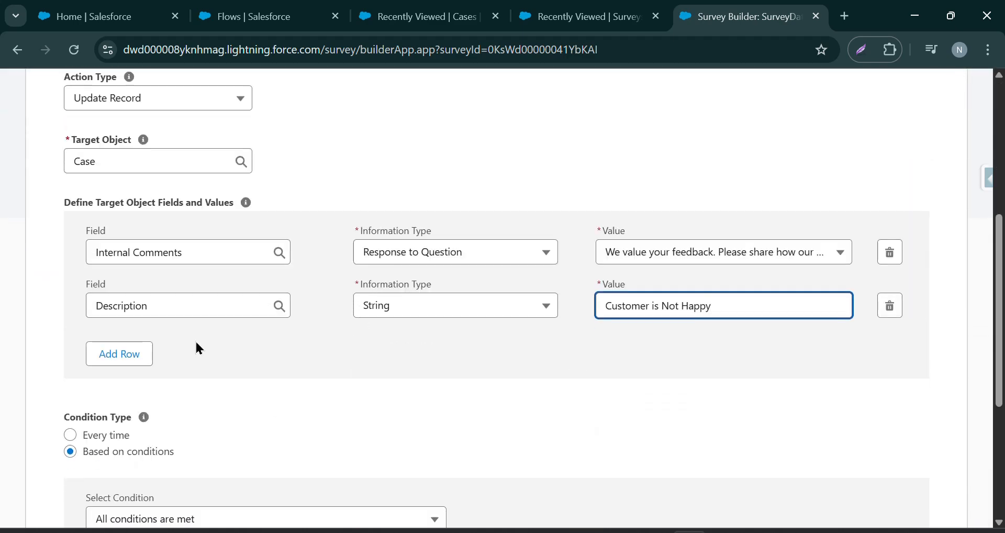
left_click(150, 364)
left_click(145, 361)
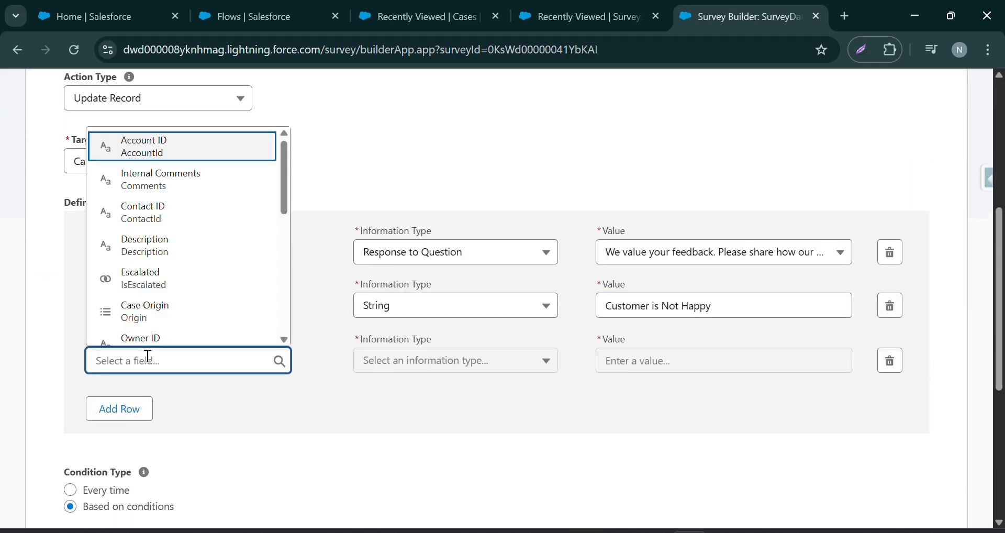
type("stat")
left_click(168, 335)
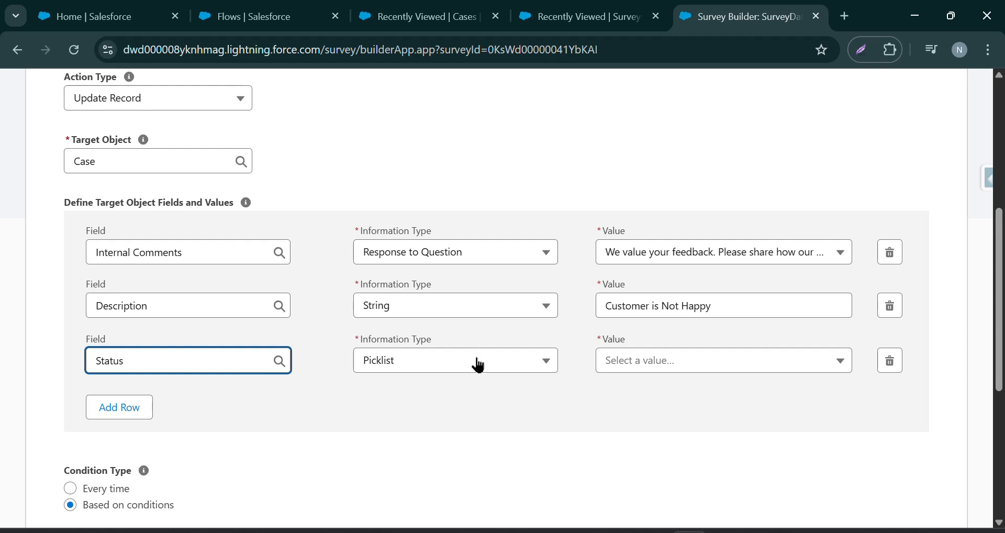
left_click(665, 368)
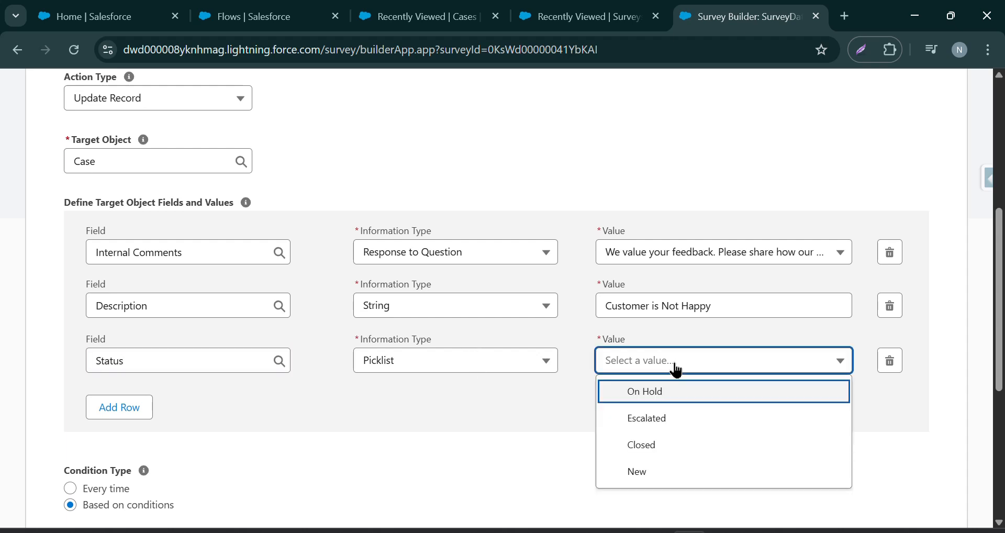
left_click(689, 424)
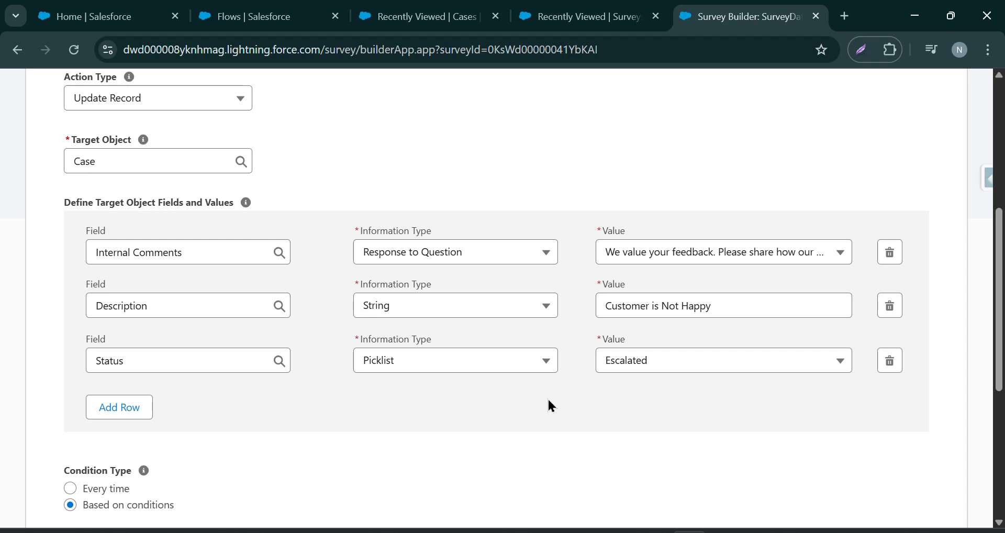
Save the "Update Case If UnHappy" map and return to the survey builder.
scroll(551, 405, "down", 6)
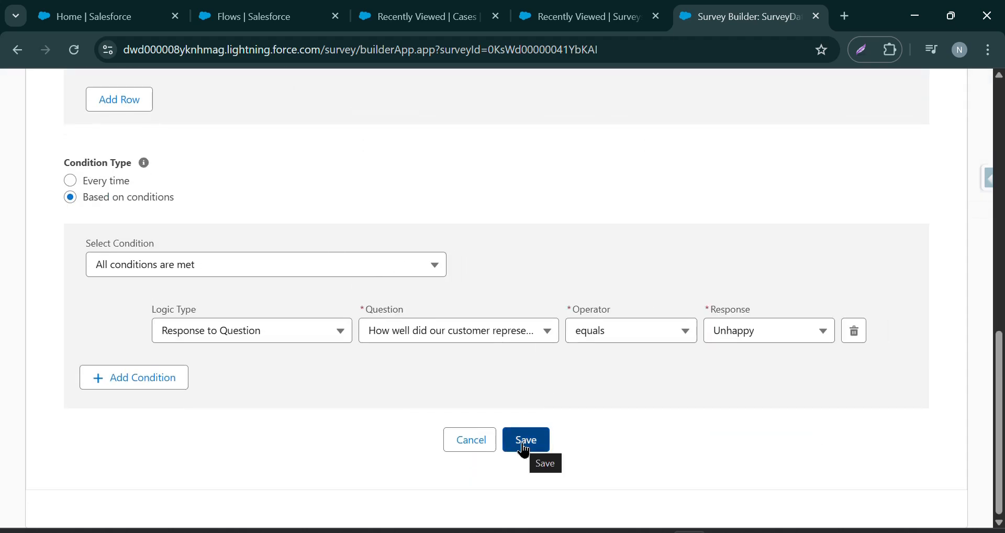
left_click(524, 450)
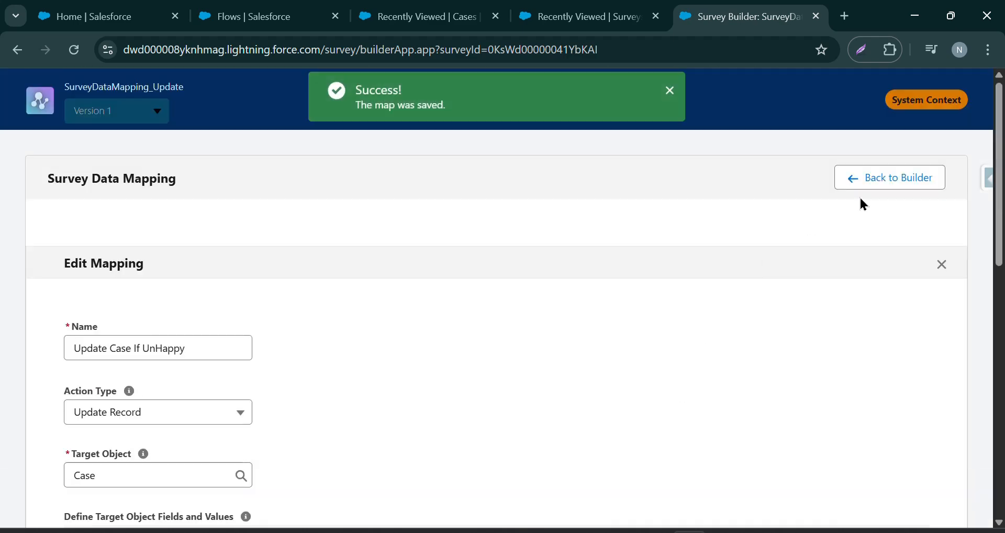
left_click(862, 183)
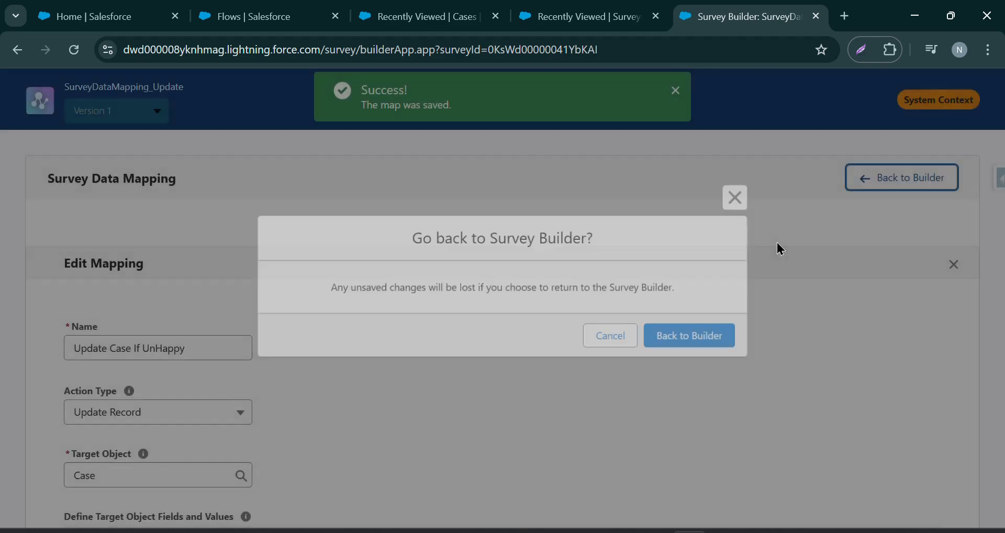
left_click(664, 344)
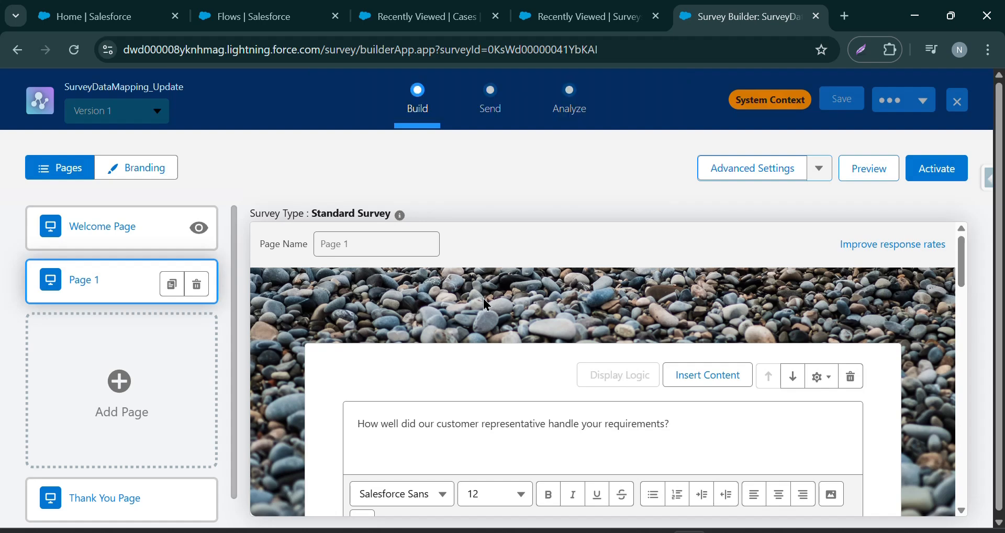
Save the survey, check its Send page and go back to the Build page.
left_click(841, 98)
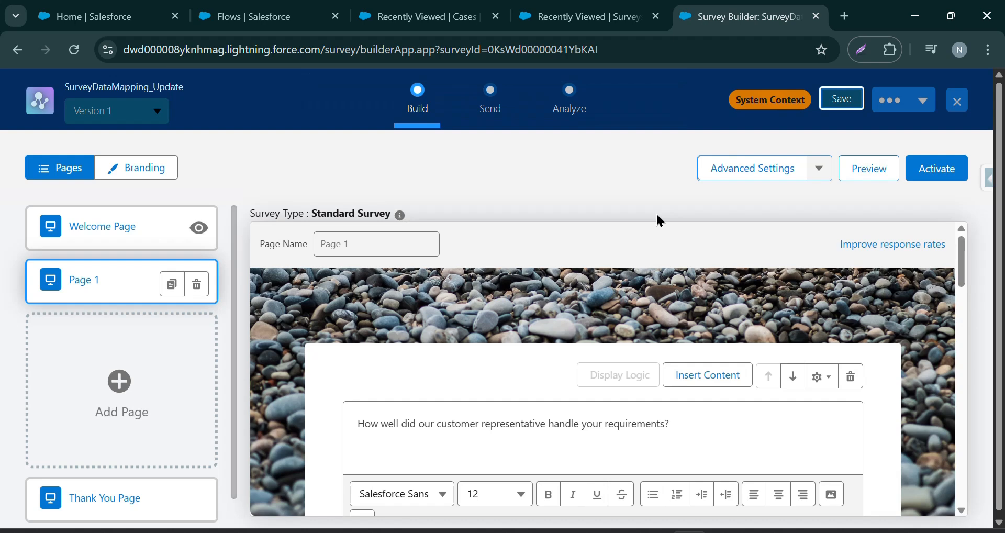
left_click(484, 103)
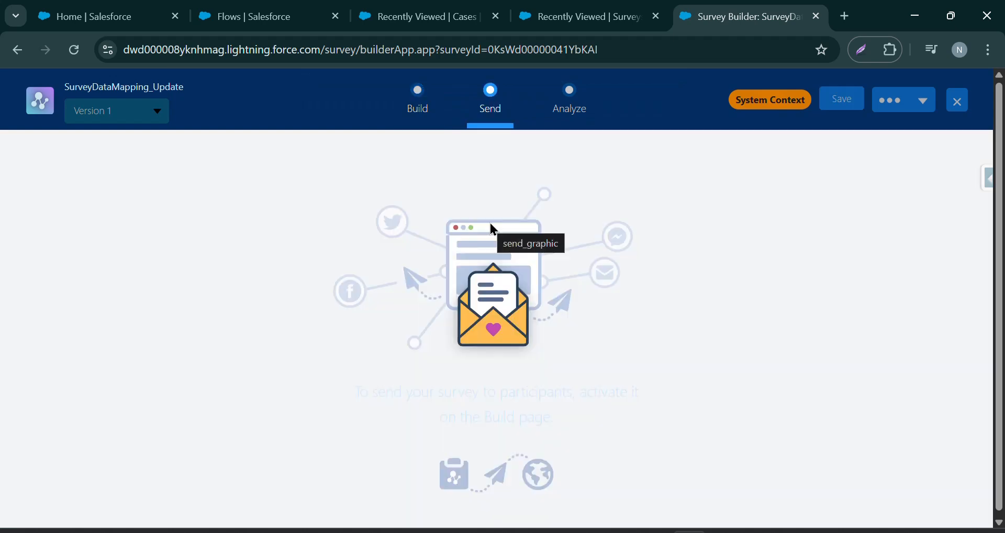
left_click(439, 109)
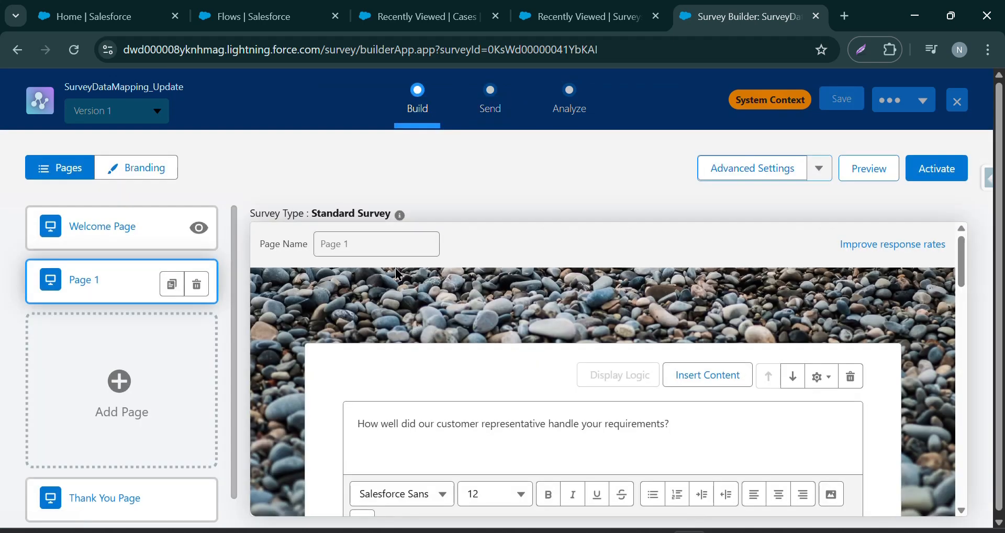
Check the Welcome Page message and activate the SurveyDataMapping_Update survey.
left_click(134, 217)
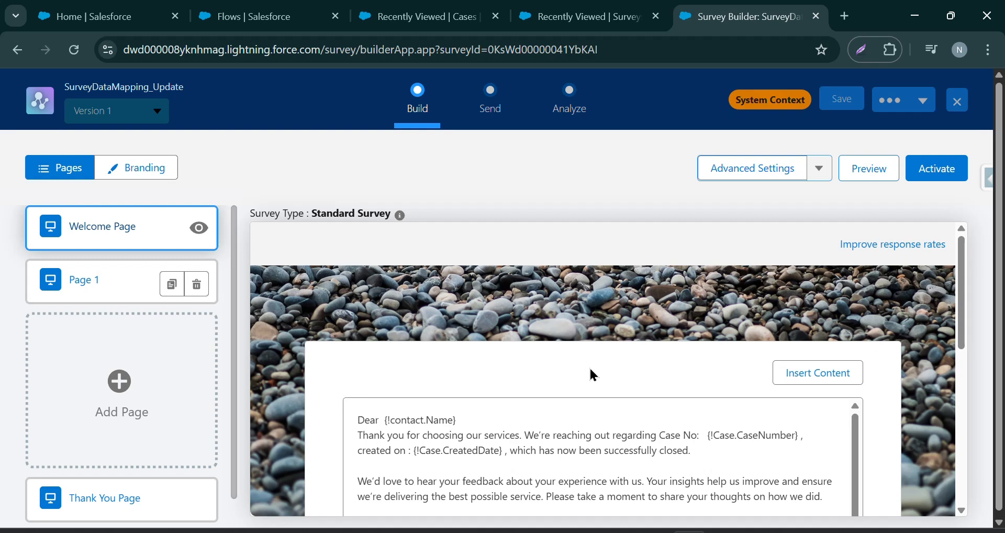
left_click(530, 398)
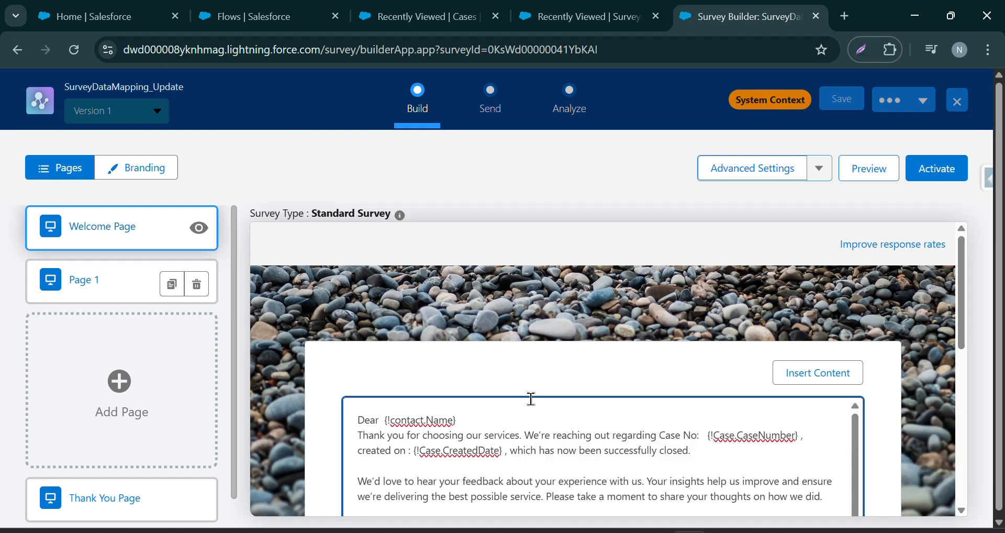
left_click(932, 169)
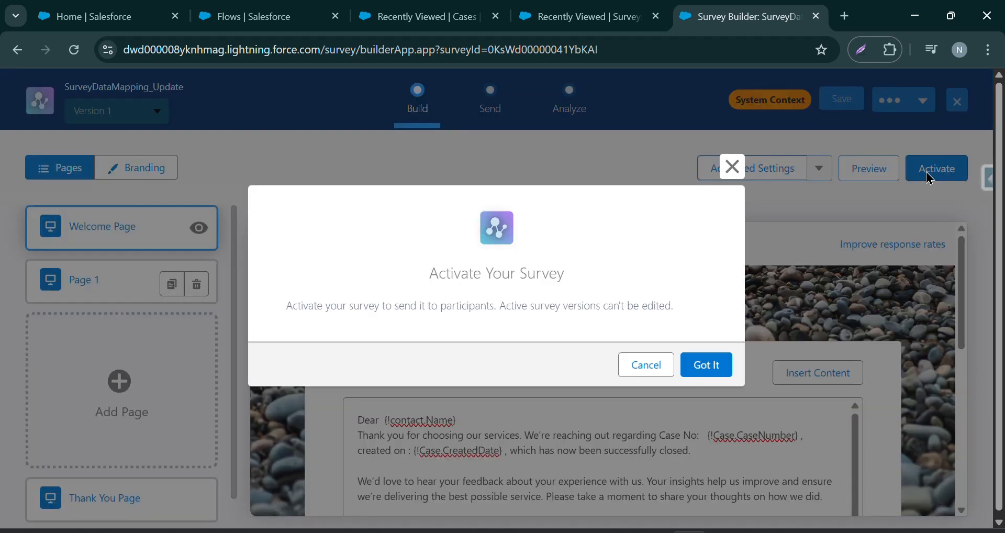
left_click(714, 361)
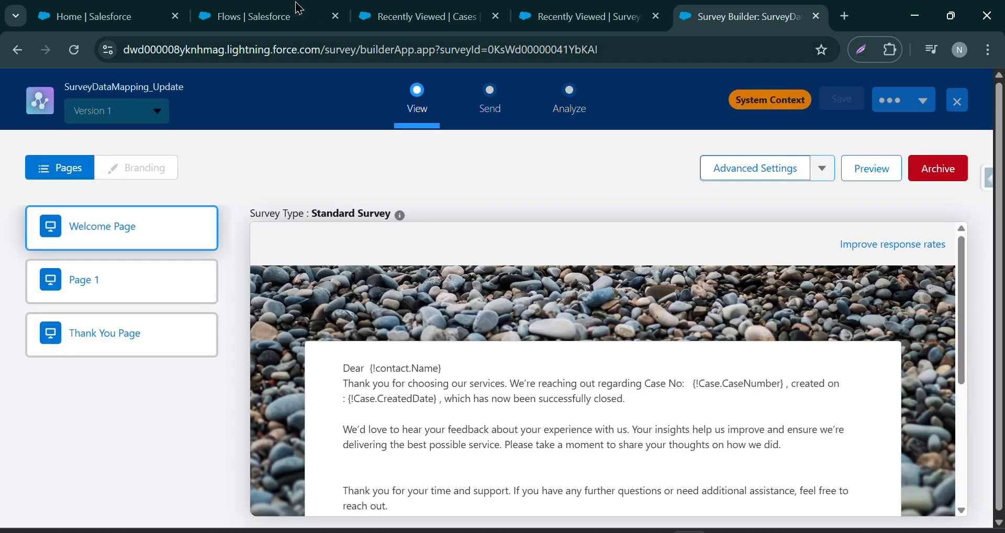
Create a new Record-Triggered Flow from the Flows setup page and dismiss the introductory tour.
left_click(296, 9)
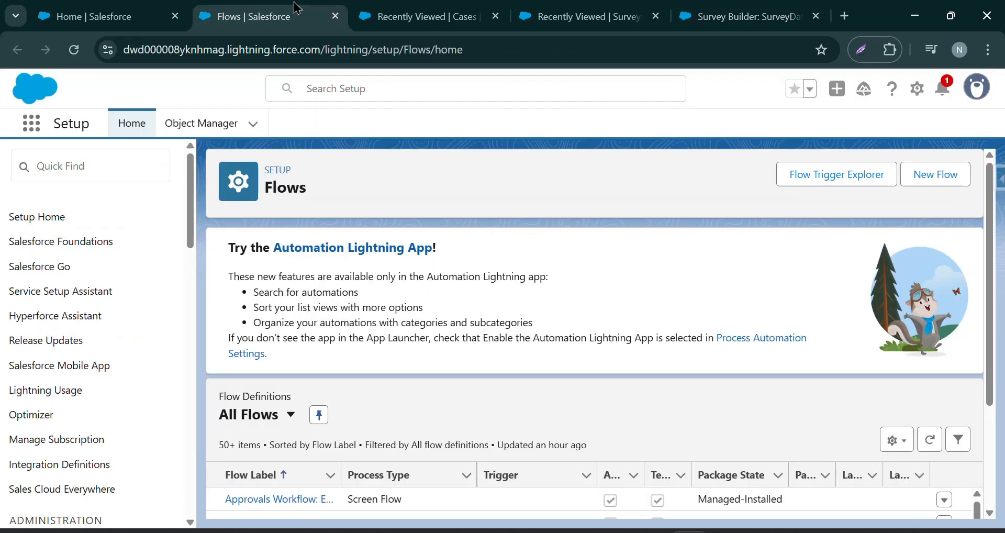
left_click(962, 181)
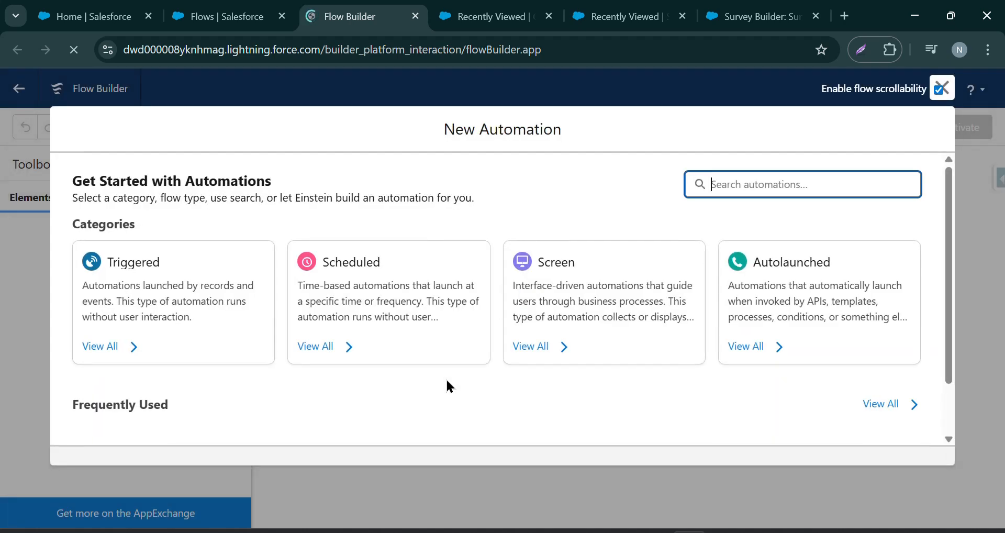
scroll(447, 381, "down", 2)
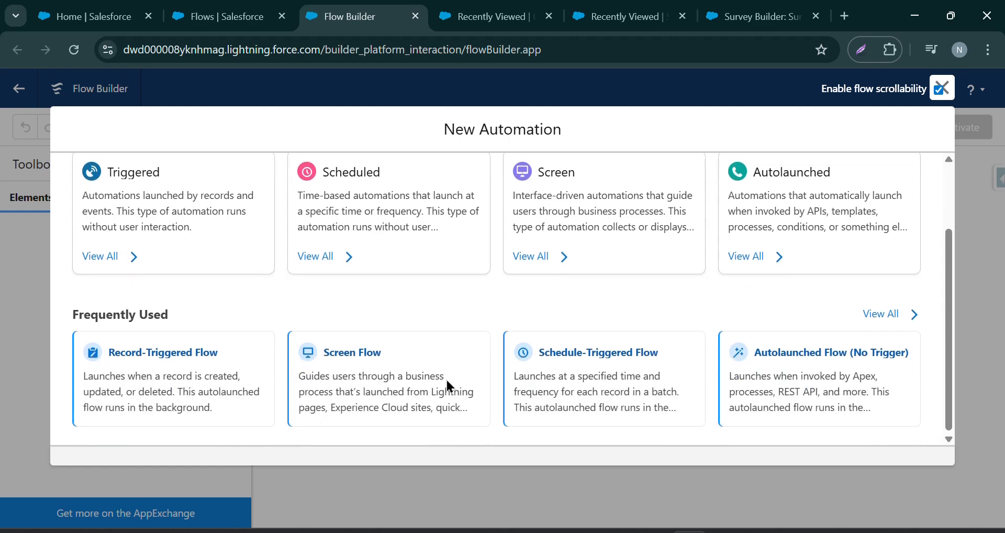
left_click(206, 369)
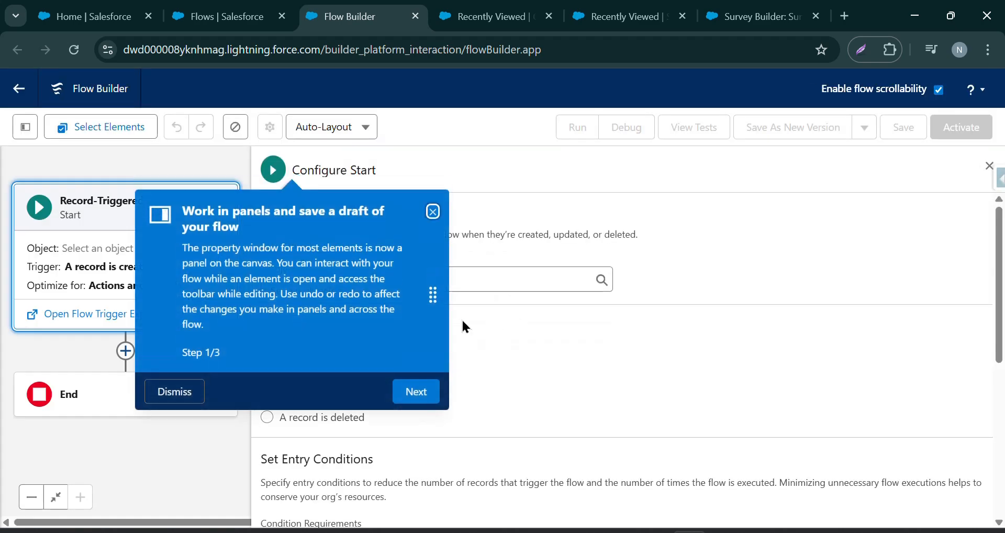
scroll(451, 325, "down", 3)
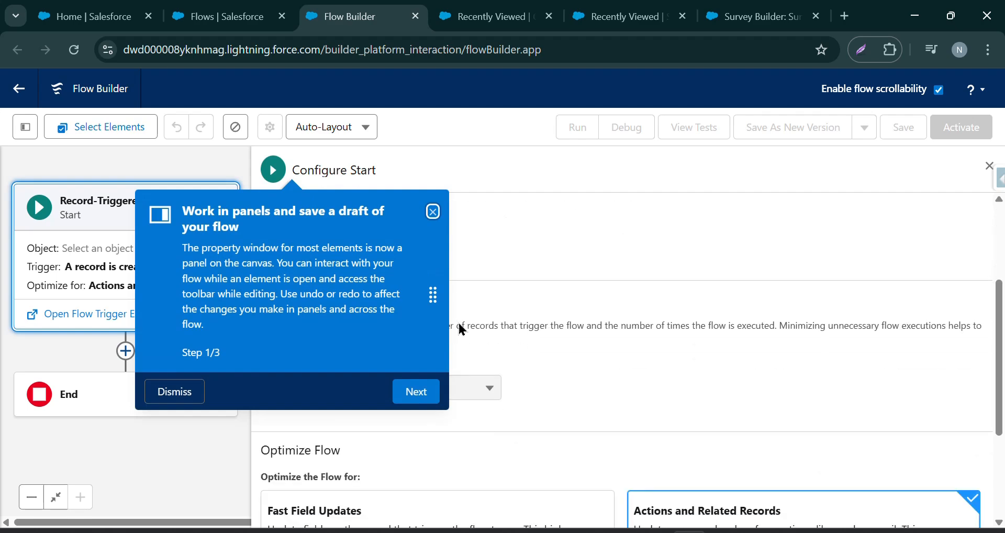
left_click(432, 212)
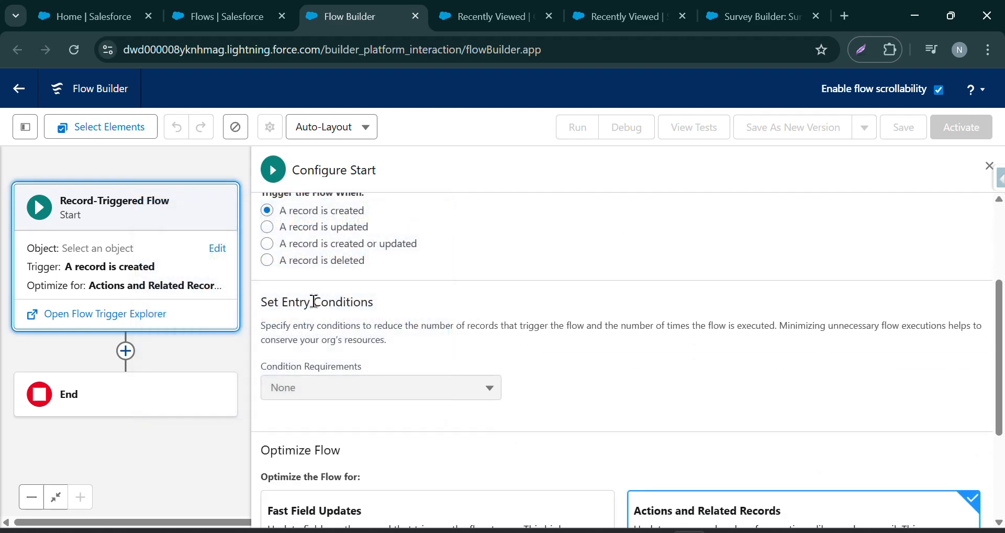
Set the flow's object to Case and trigger it when a record is updated.
scroll(346, 275, "up", 3)
left_click(351, 280)
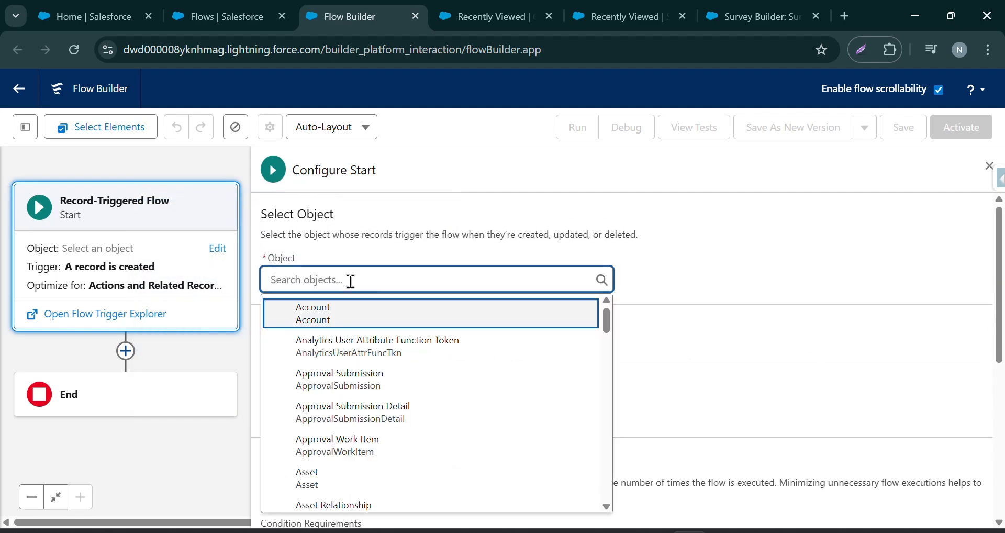
type("case")
left_click(343, 319)
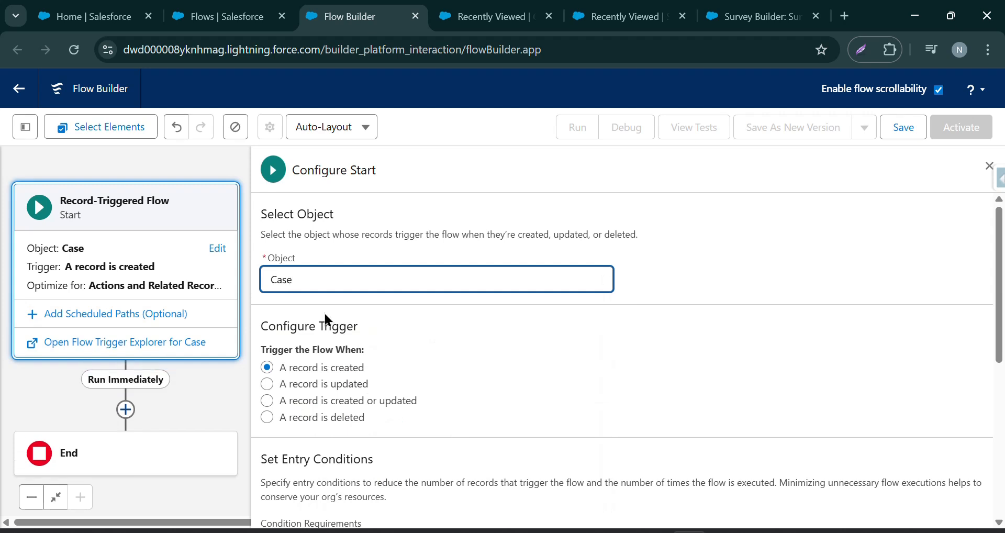
left_click(324, 317)
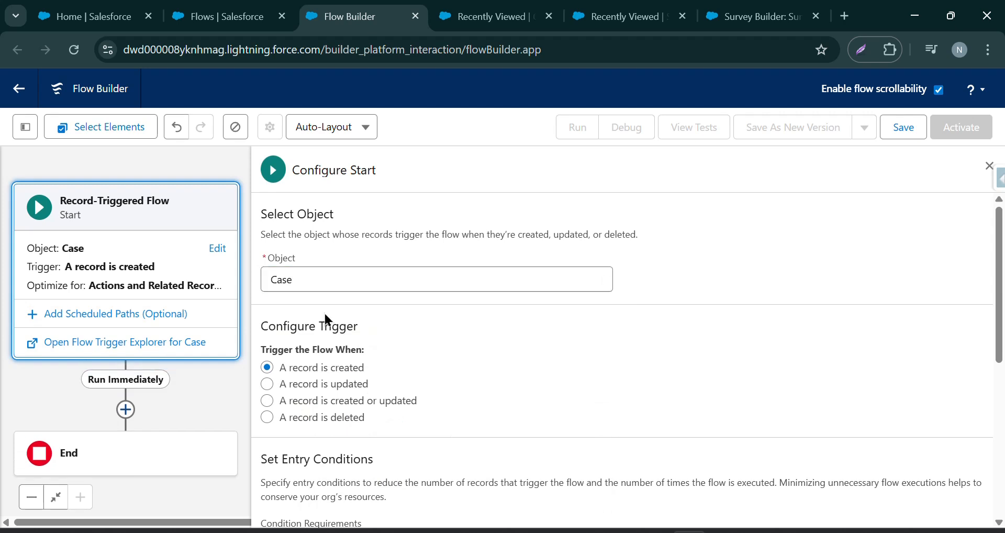
left_click(299, 385)
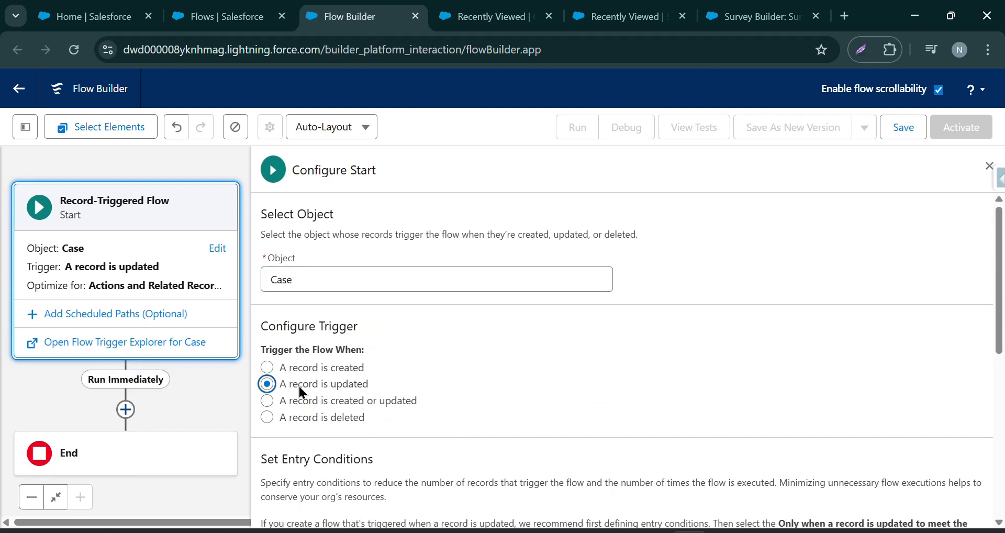
Require all entry conditions to be met, with Status Equals Closed, and close the start configuration.
scroll(448, 345, "down", 3)
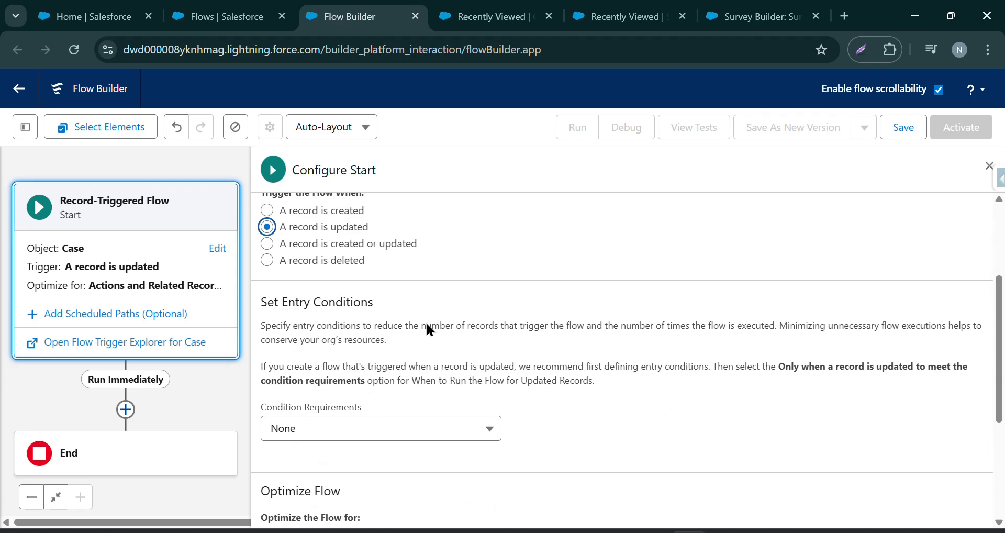
left_click(368, 422)
left_click(352, 325)
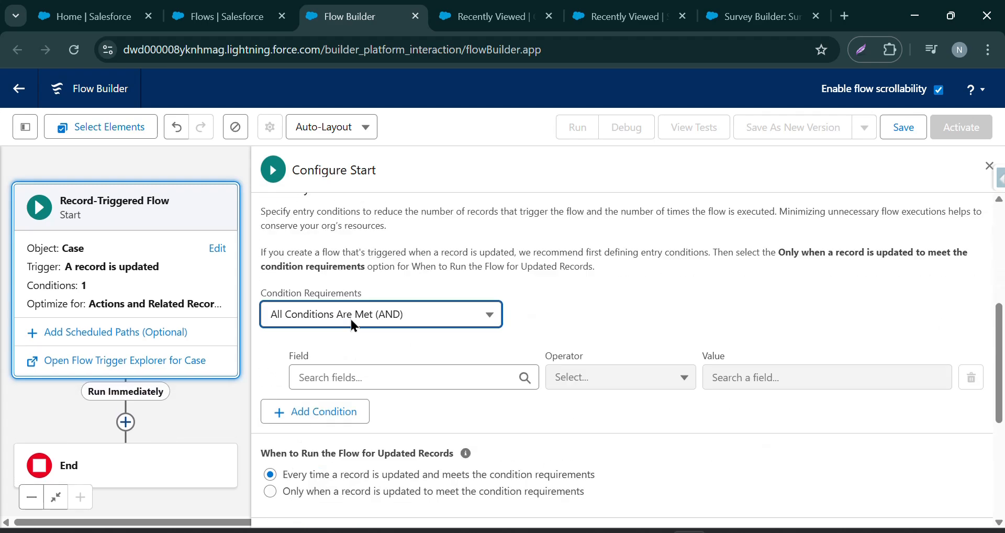
left_click(348, 333)
type("stat")
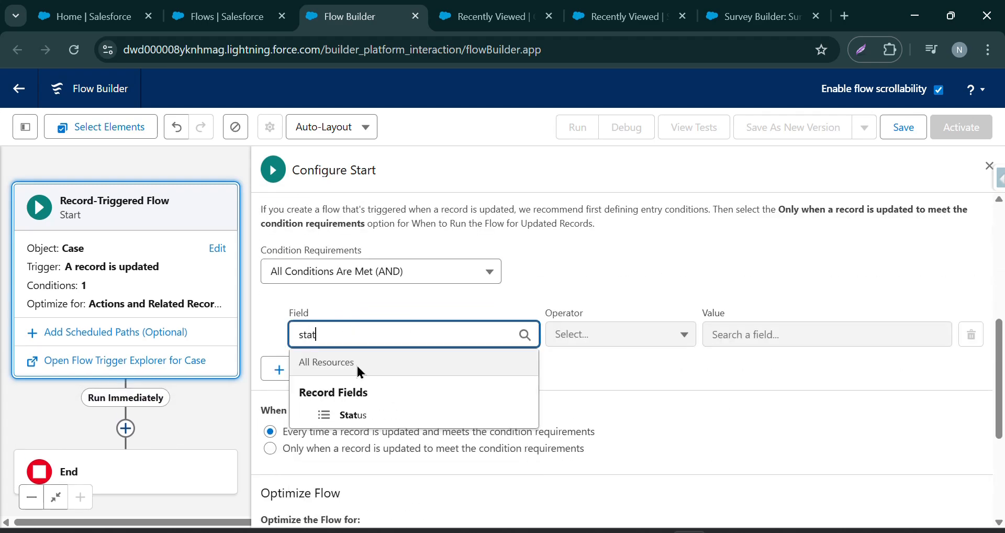
left_click(357, 416)
left_click(811, 335)
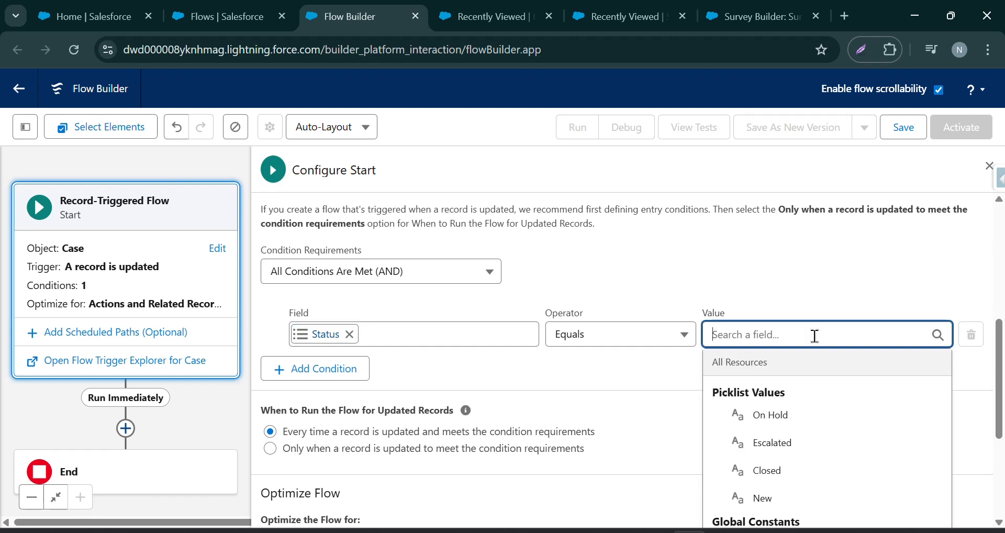
left_click(787, 472)
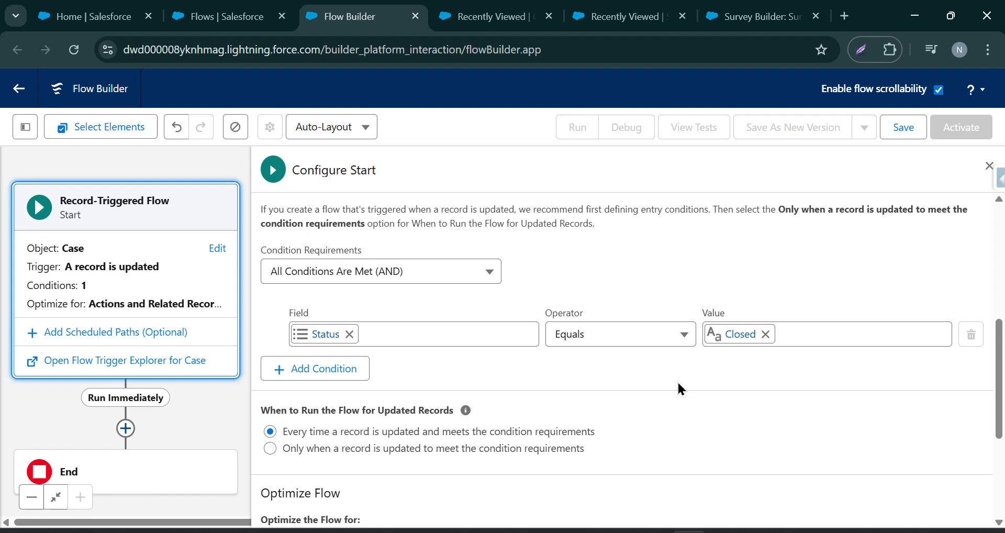
left_click(988, 165)
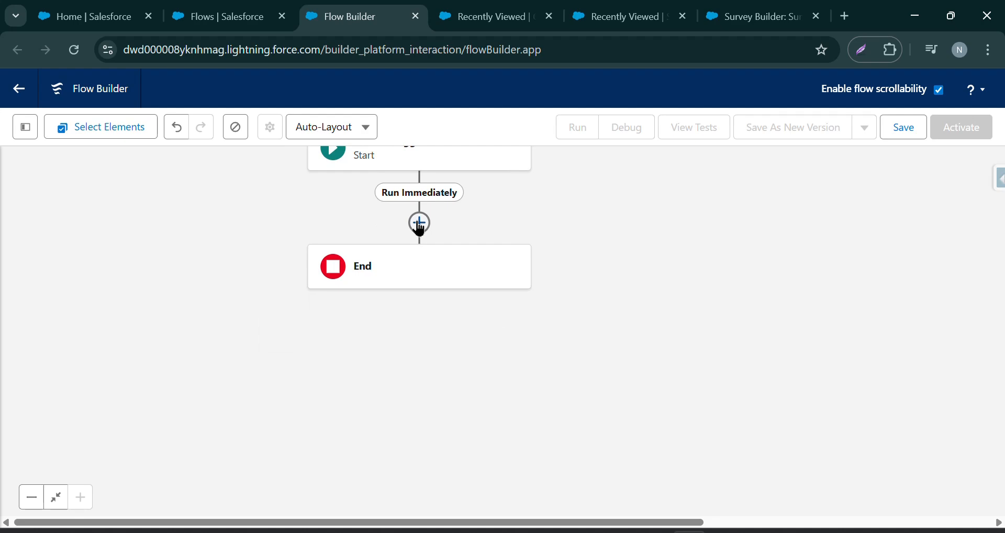
Add the surveydatamapping_update action after Run Immediately, using the survey name copied from the Survey Builder.
left_click(419, 223)
left_click(769, 15)
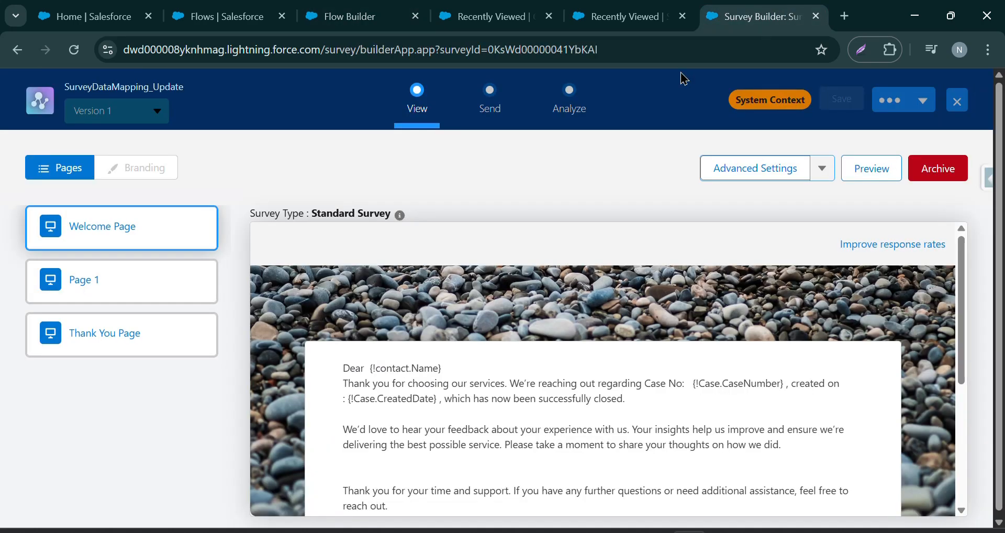
double_click(89, 86)
key("ctrl+c")
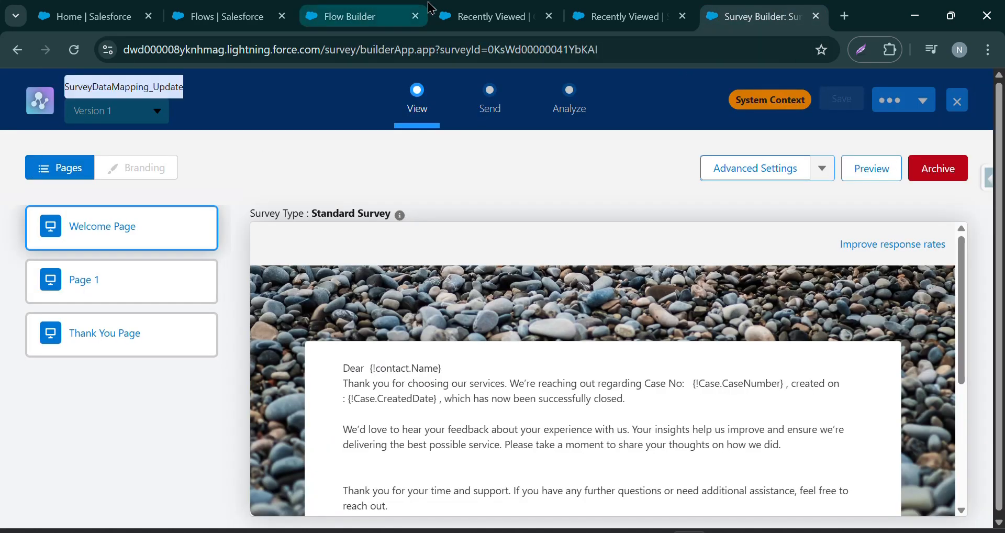
left_click(383, 7)
key("ctrl+v")
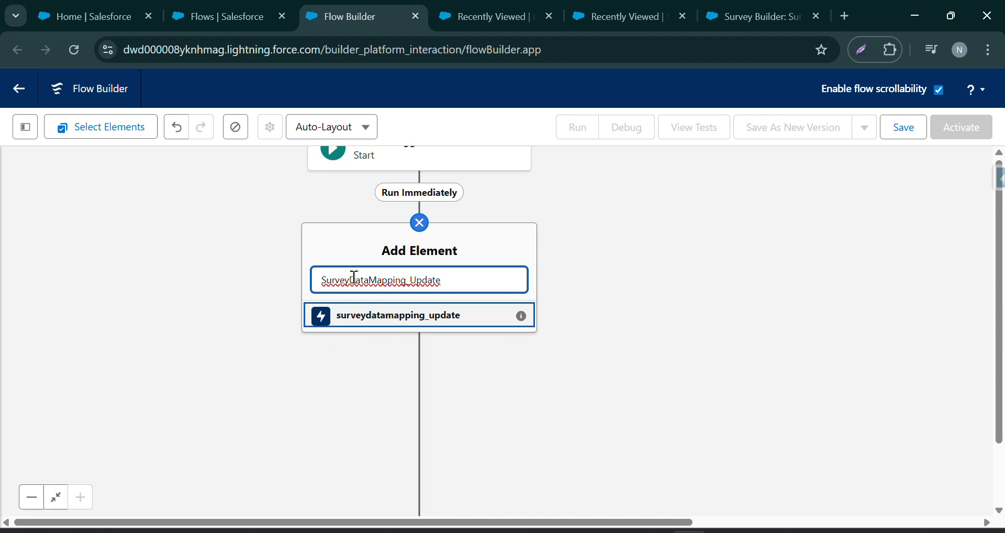
left_click(370, 316)
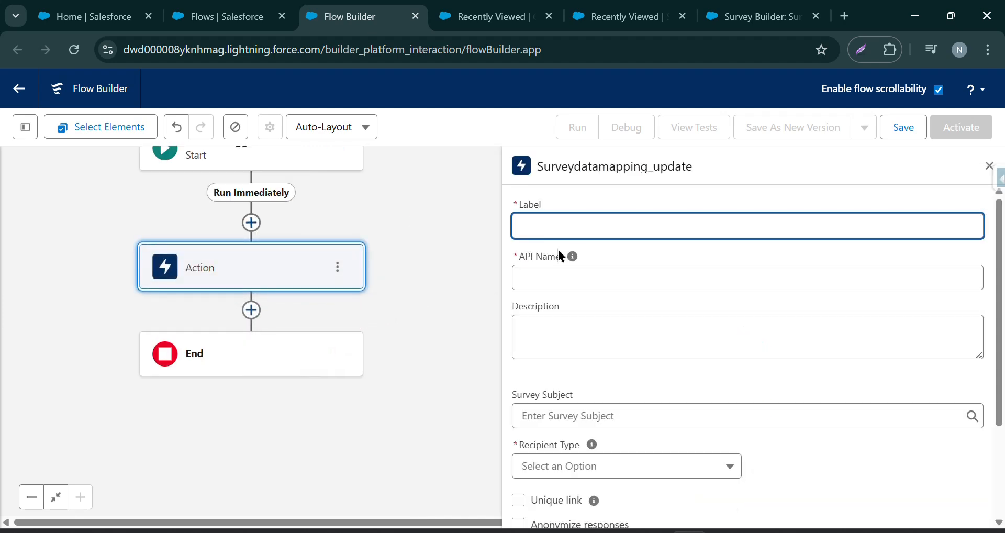
Label the survey action SurveyDM_Update and use the same text as its API name.
type("SurveyDM_Update")
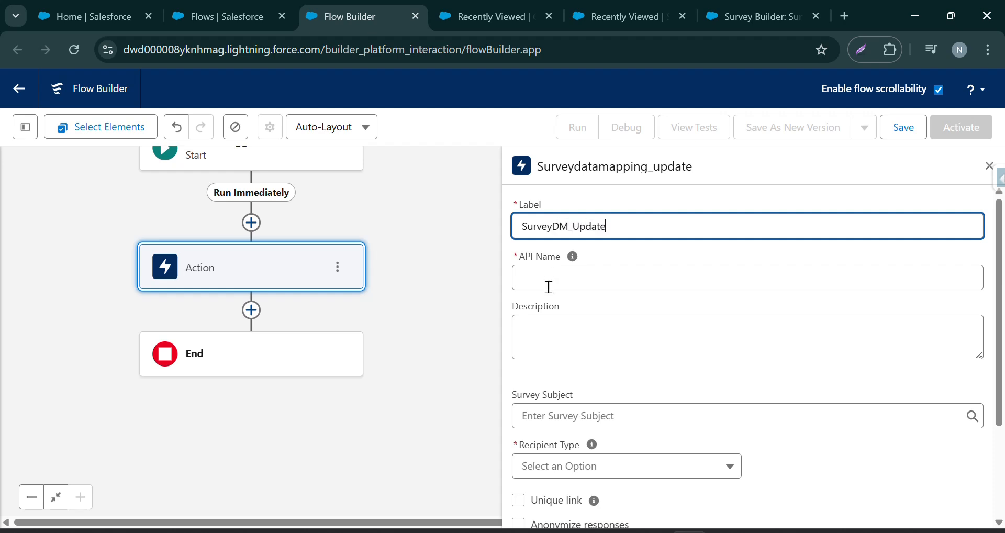
left_click(549, 286)
left_click(569, 307)
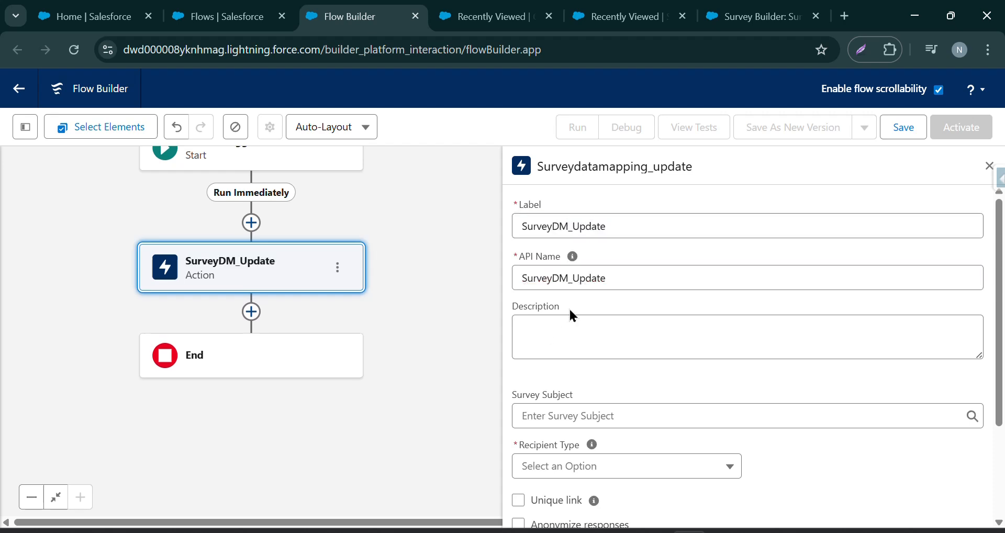
left_click(611, 283)
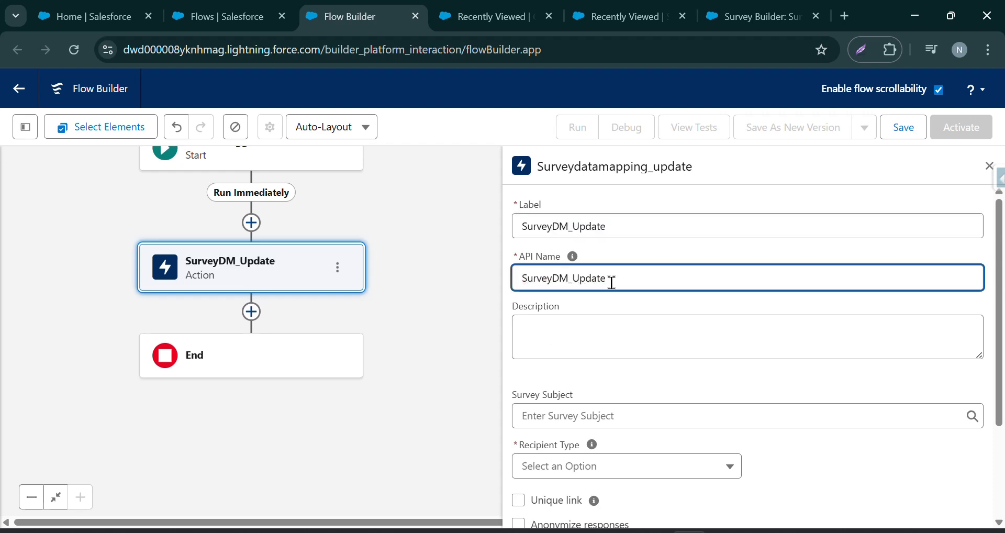
Start a new Variable resource for the Survey Subject with API name SurveySubject and data type Text.
left_click(637, 415)
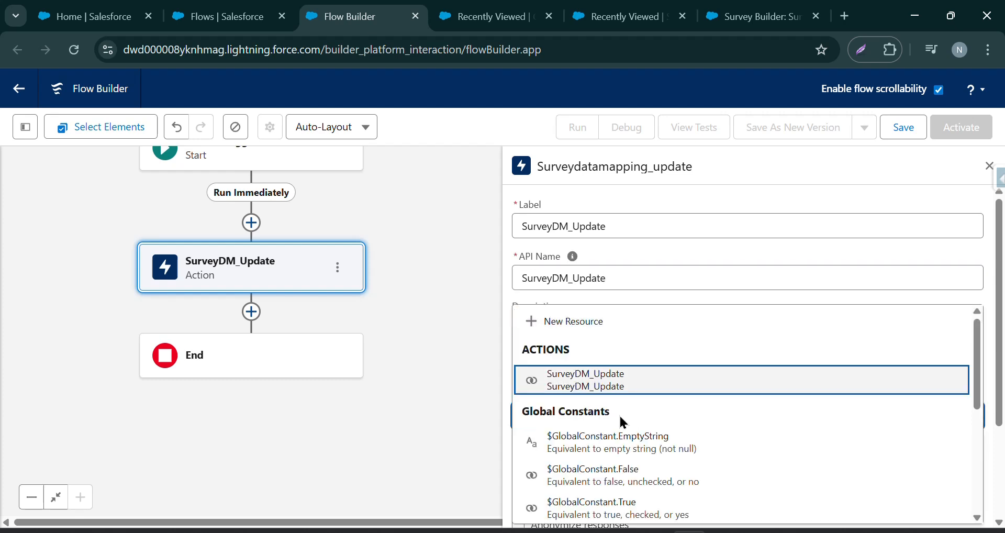
left_click(580, 322)
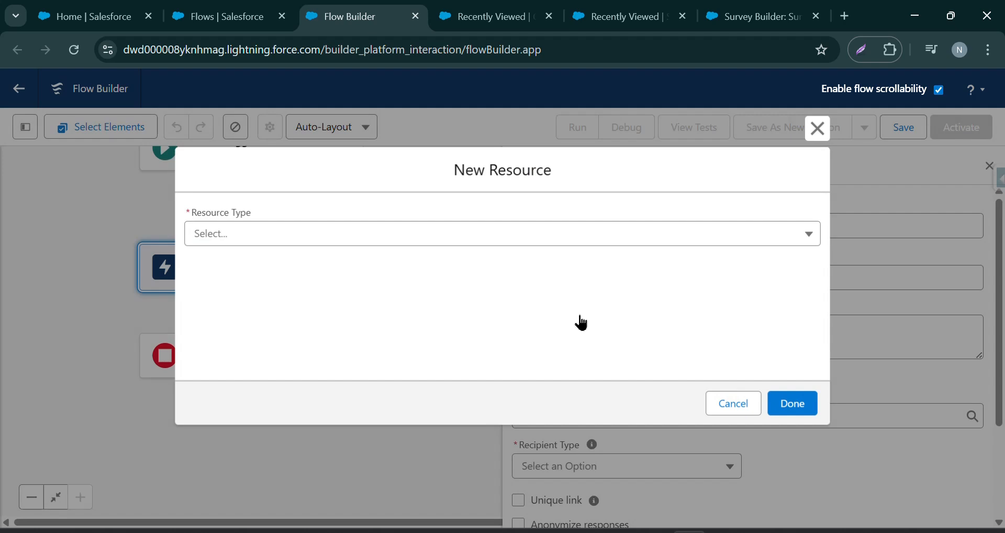
left_click(386, 243)
left_click(318, 273)
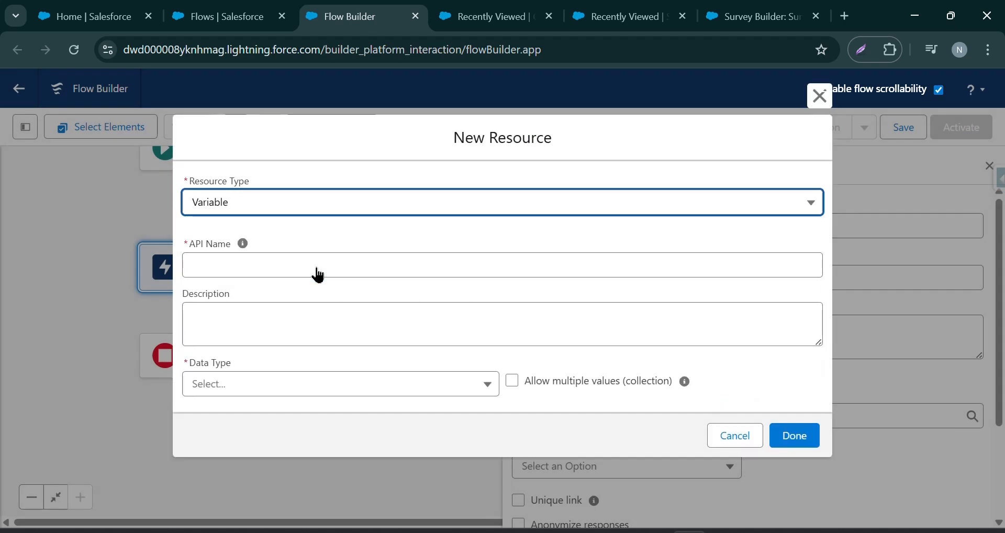
left_click(317, 268)
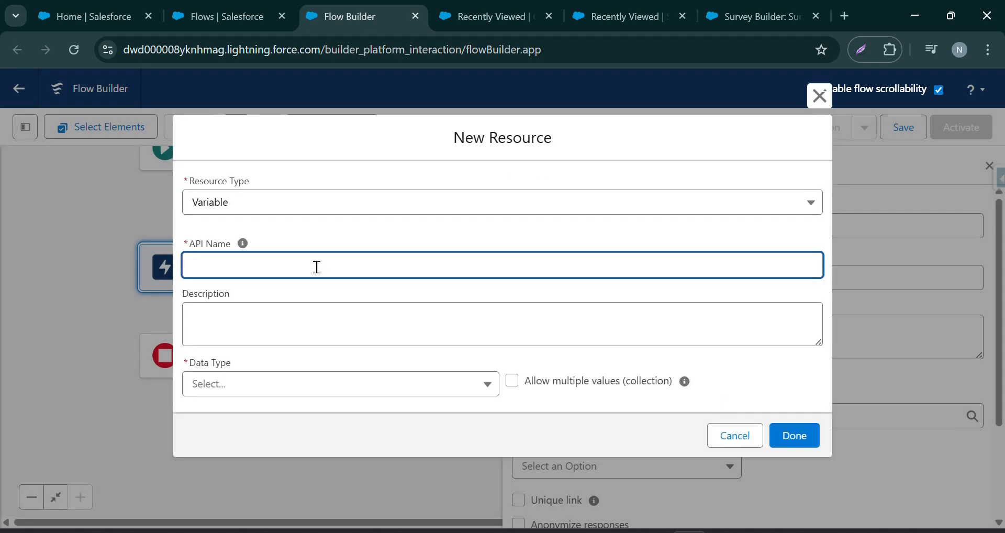
type("SurveySubject")
double_click(316, 267)
left_click(251, 383)
left_click(292, 168)
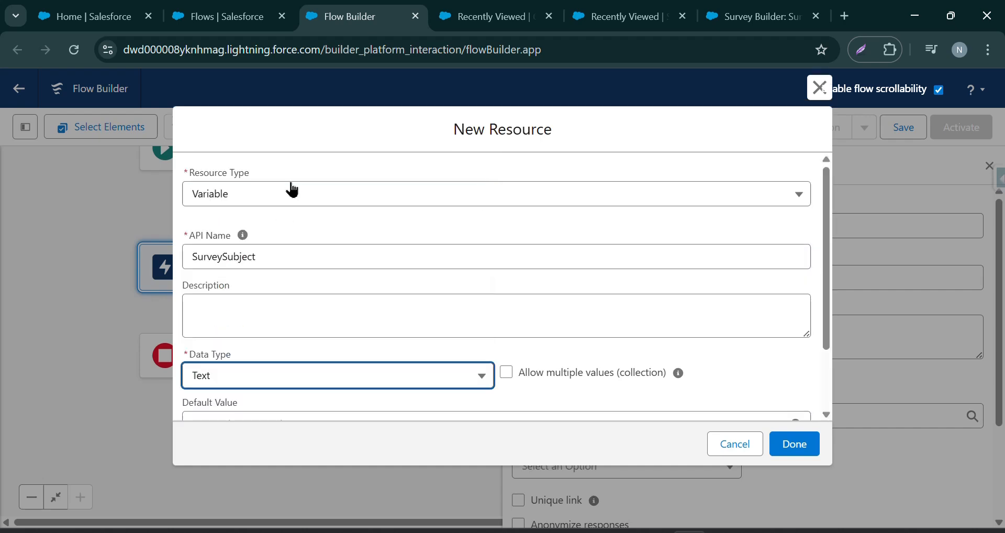
Choose the Triggering Case as the source for the SurveySubject variable's default value.
scroll(734, 322, "down", 2)
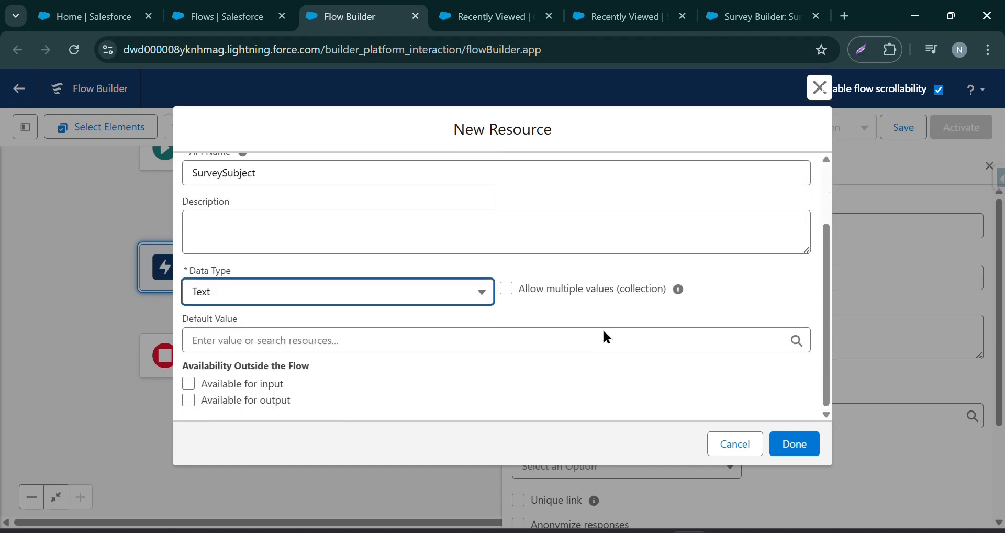
left_click(264, 341)
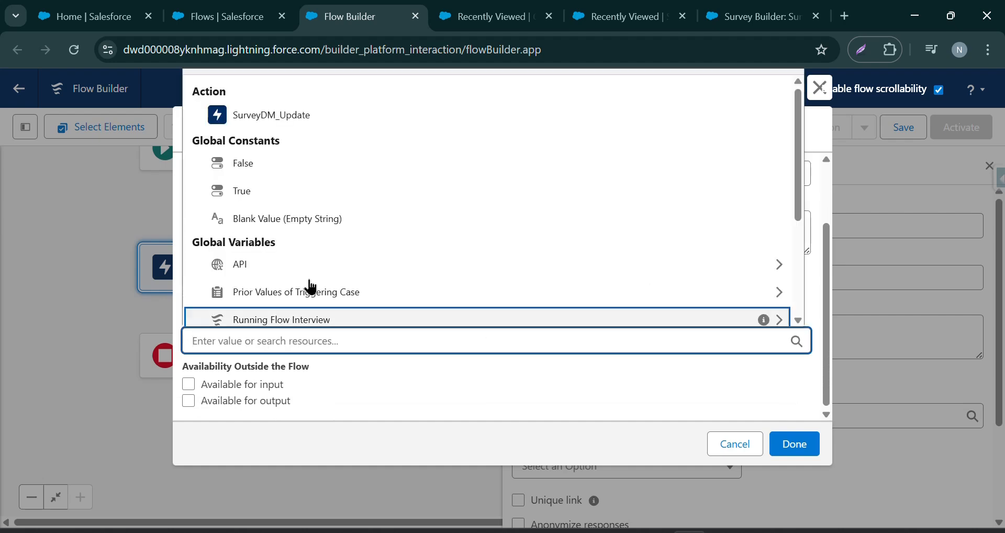
scroll(314, 272, "down", 4)
left_click(265, 323)
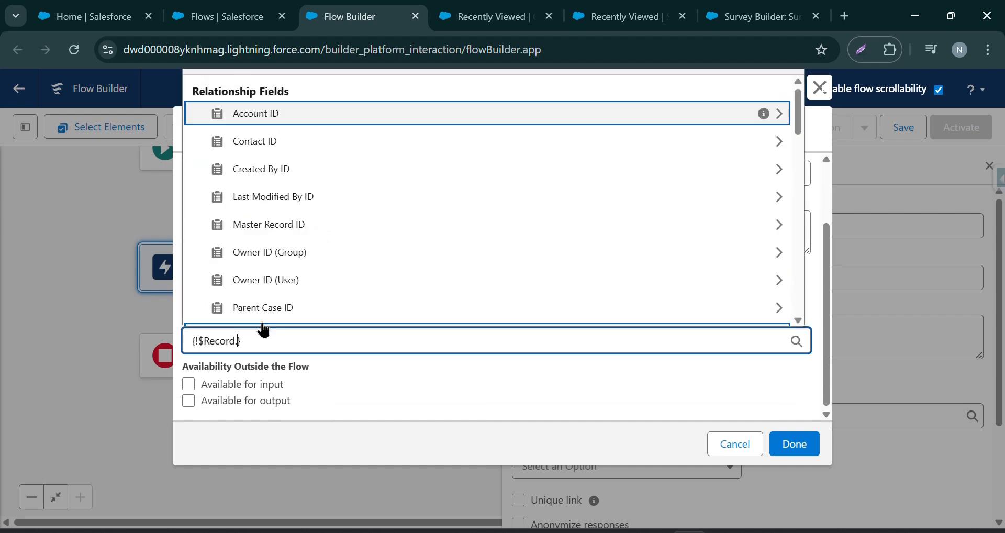
type("ca")
type("id")
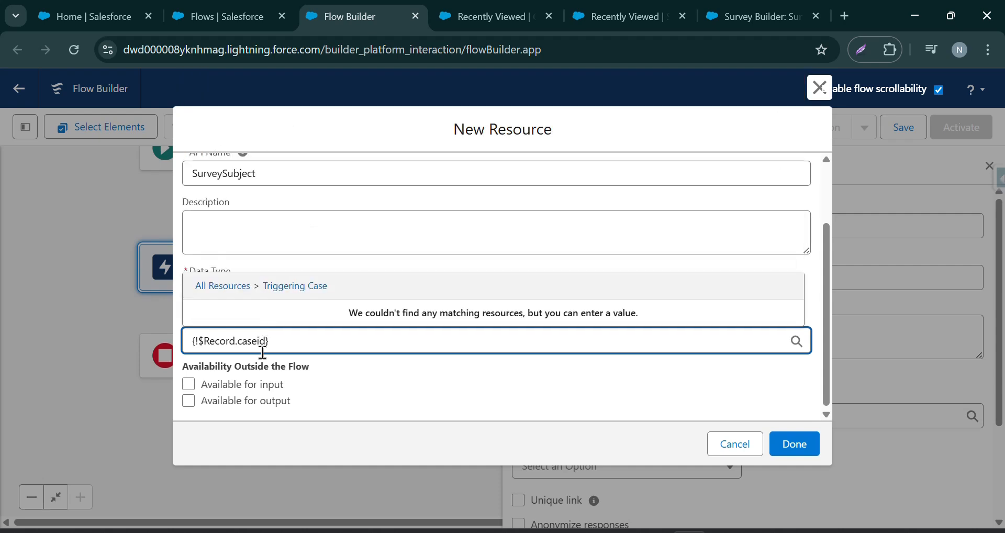
key("BackSpace")
key("BackSpace")
key("BackSpace")
key("BackSpace")
key("BackSpace")
key("BackSpace")
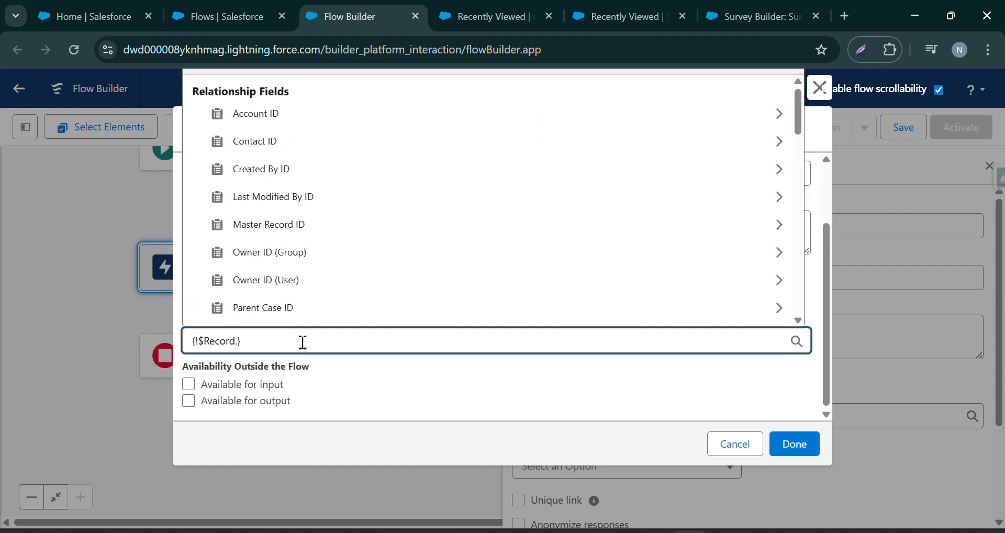
Set the SurveySubject default value to the Triggering Case's Case ID and finish the resource.
type("id")
scroll(299, 313, "down", 4)
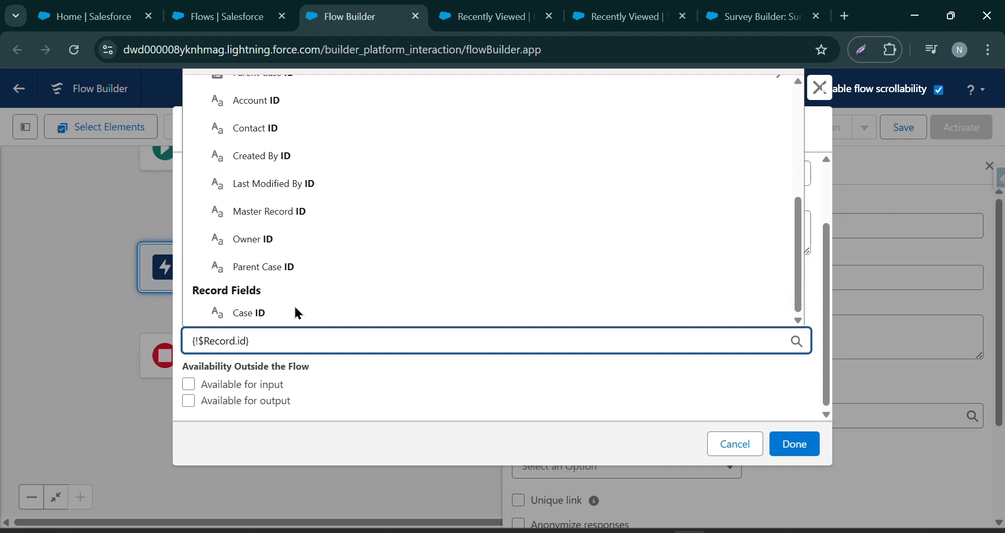
left_click(269, 321)
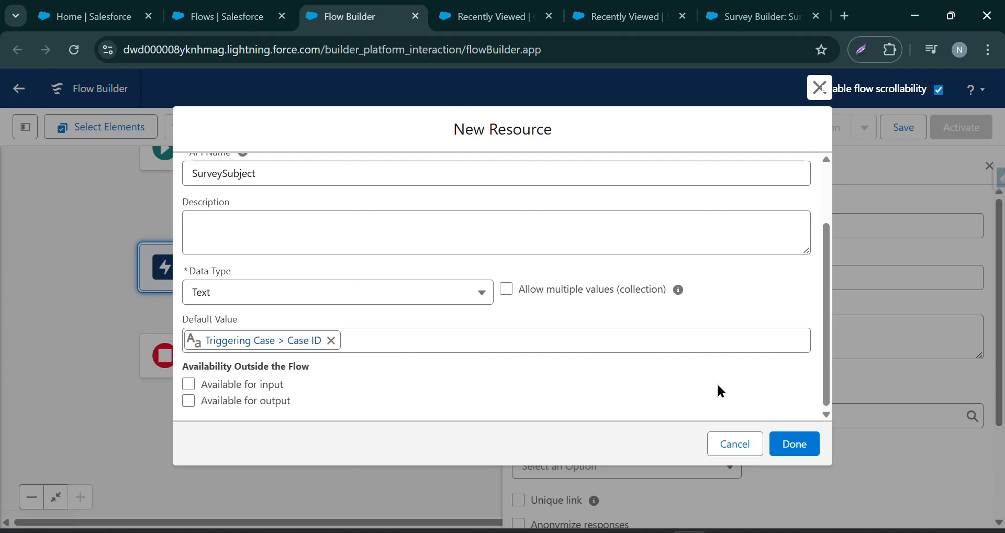
left_click(794, 445)
left_click(680, 396)
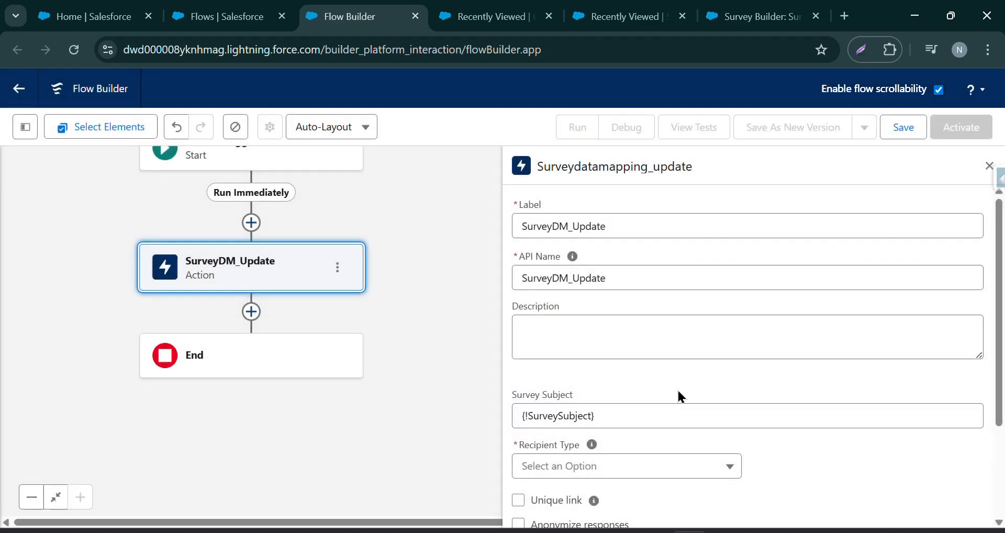
Set the survey action's Recipient Type to Contact.
scroll(677, 390, "down", 1)
left_click(613, 414)
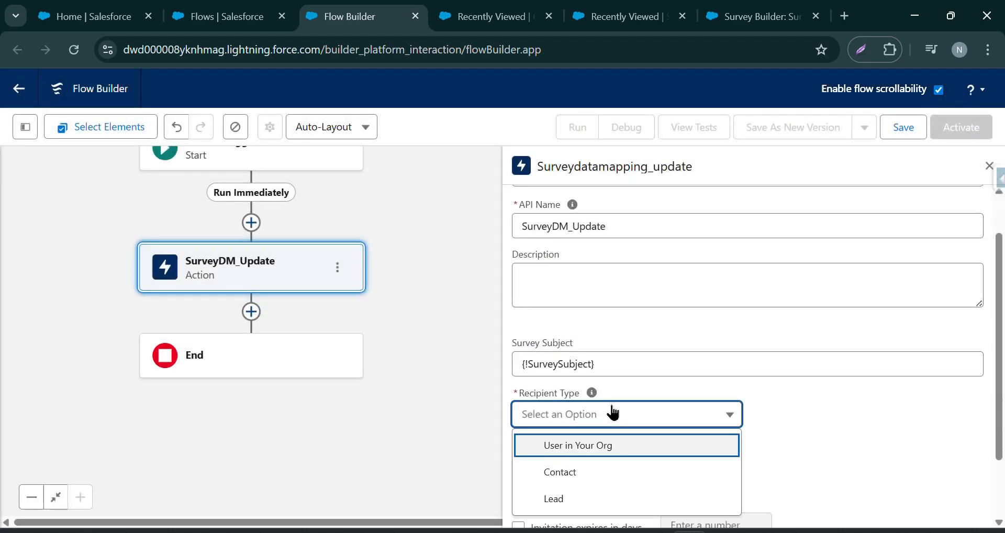
left_click(579, 475)
Start a new Variable resource for the Recipient with API name Particiapant and data type Text.
scroll(696, 374, "down", 2)
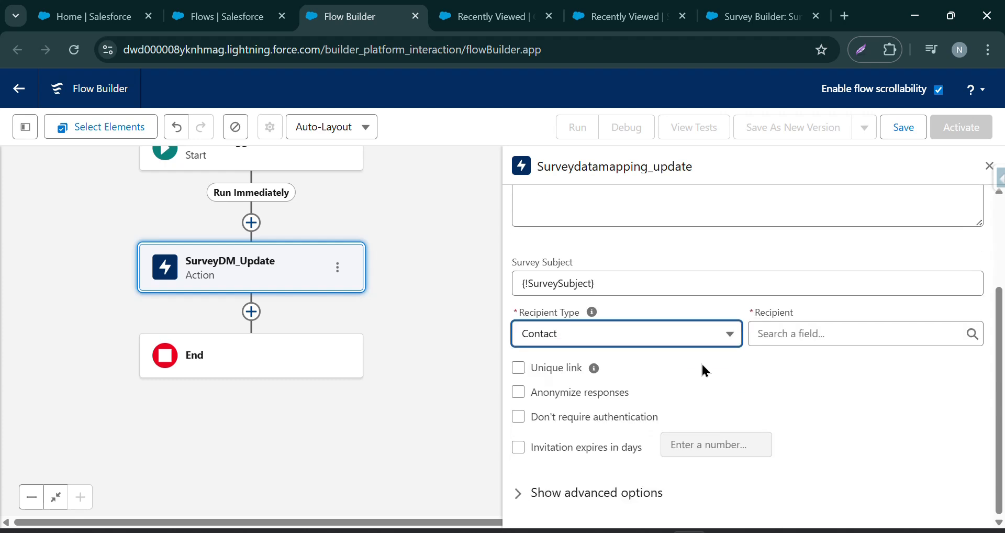
left_click(844, 331)
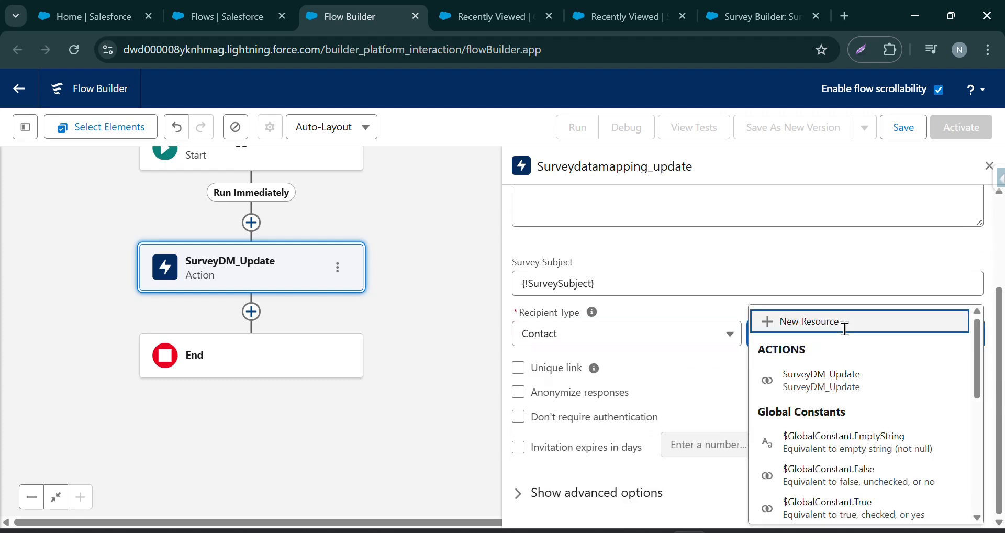
left_click(820, 328)
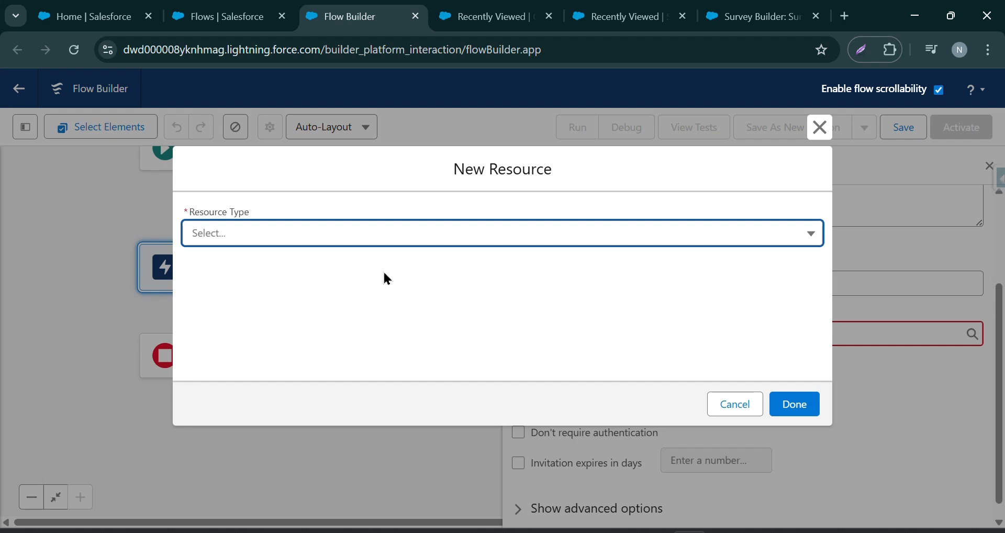
left_click(331, 240)
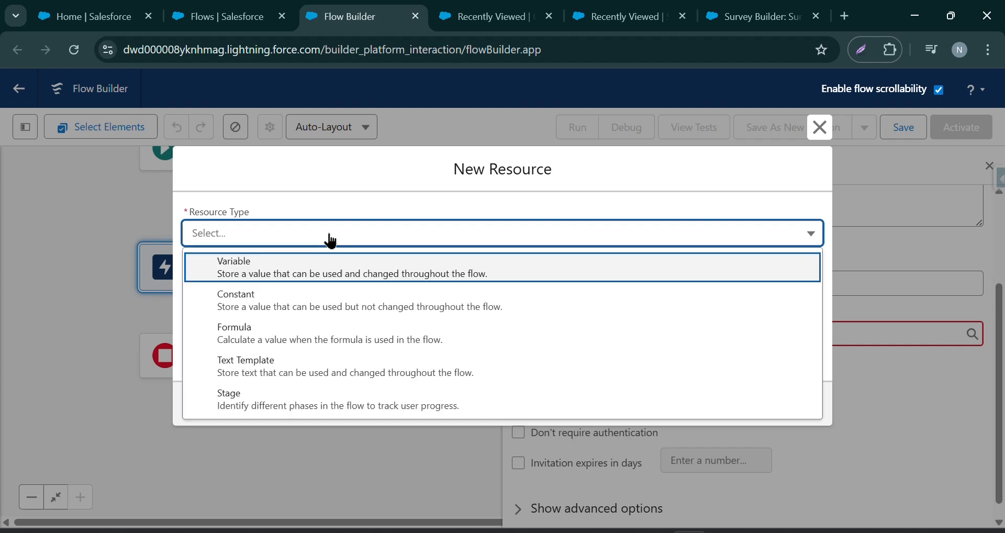
left_click(312, 274)
type("Pa")
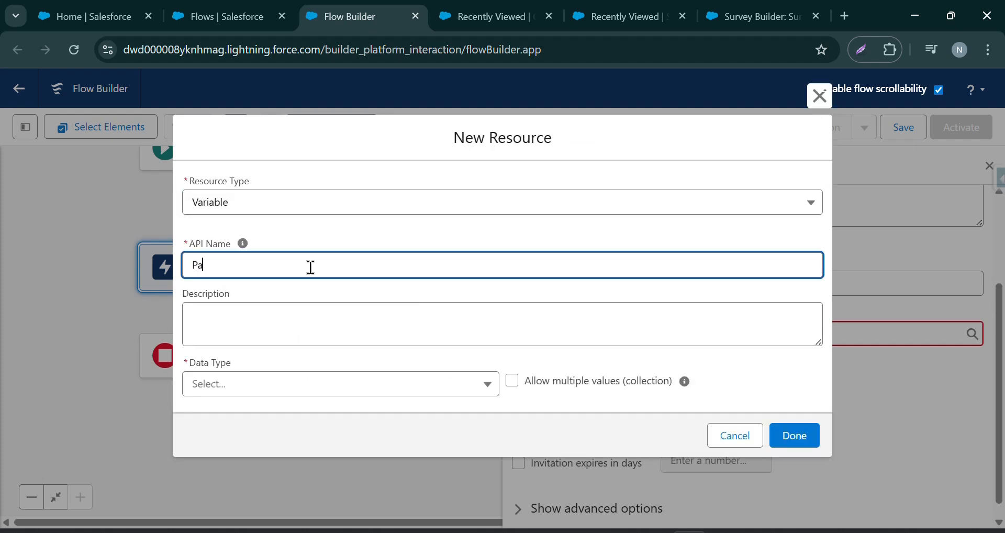
type("rticiapant")
left_click(250, 383)
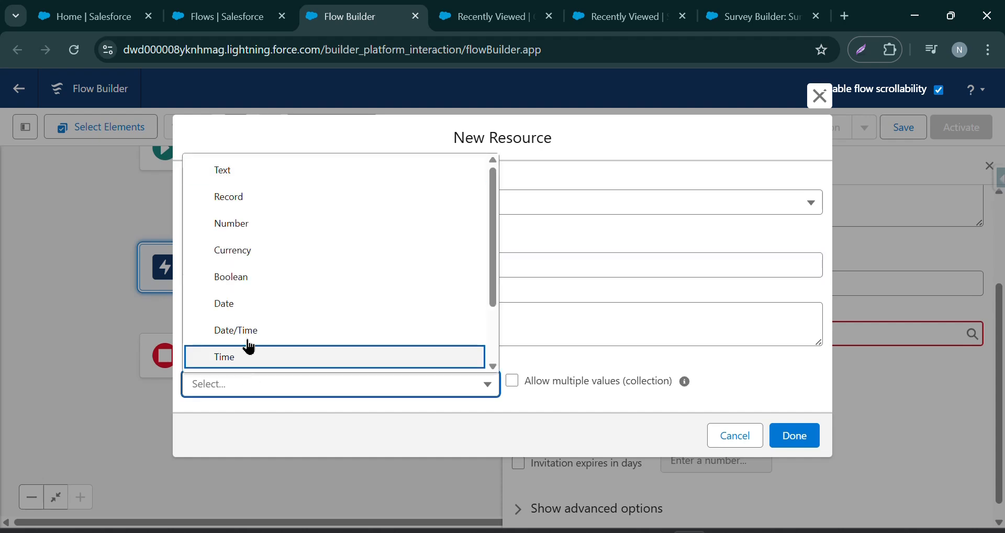
left_click(320, 167)
Set the Particiapant default value to Triggering Case > Contact ID > Contact ID and finish the resource.
scroll(293, 236, "down", 1)
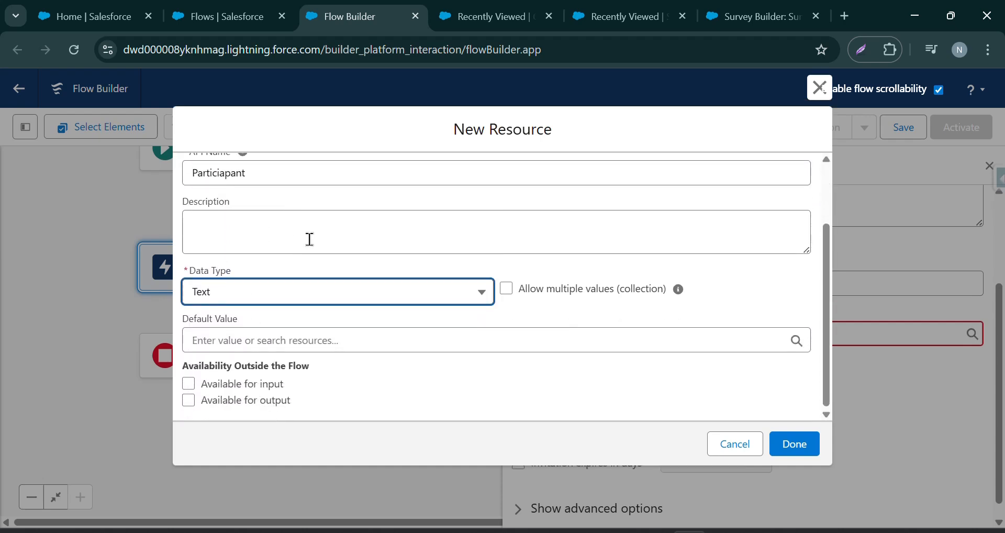
left_click(243, 341)
scroll(299, 251, "down", 5)
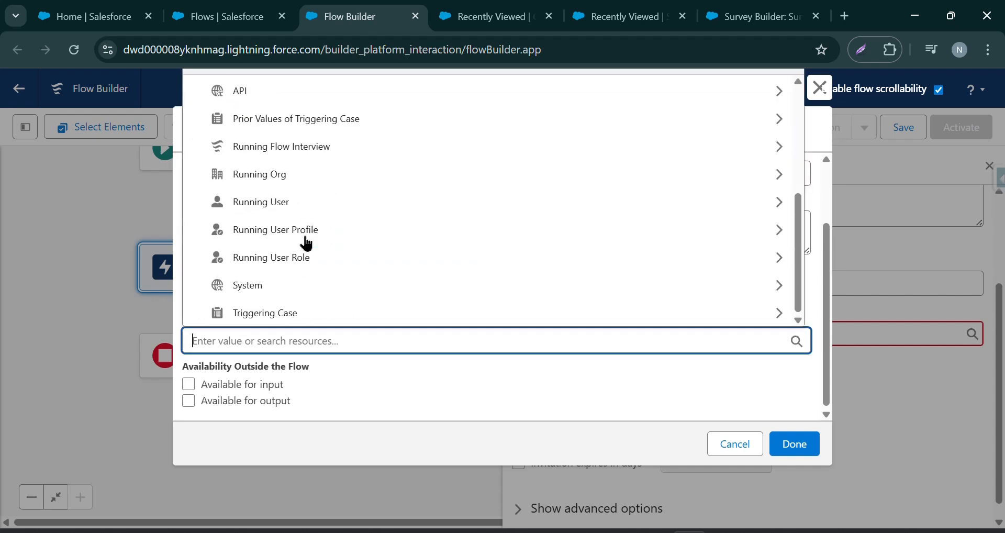
left_click(298, 313)
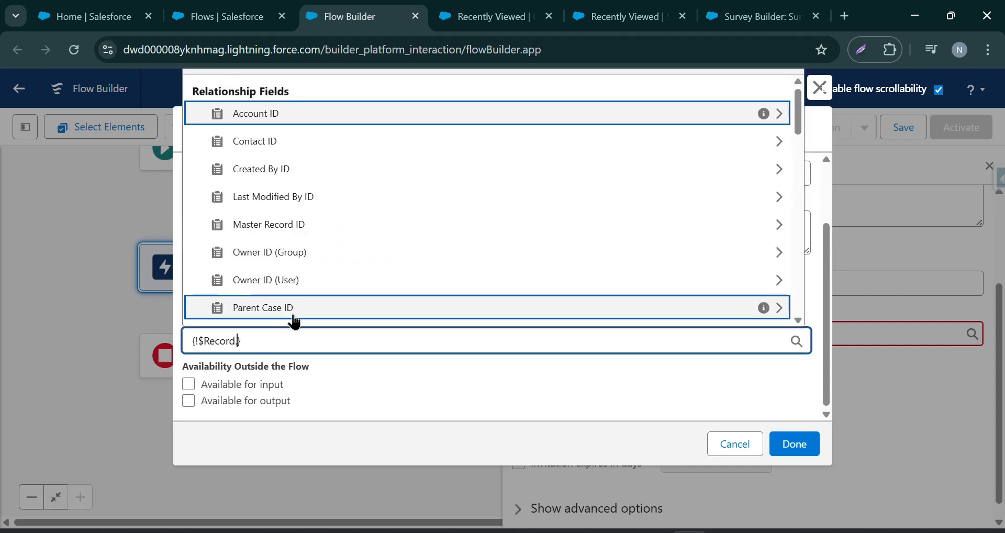
left_click(279, 147)
type(".id")
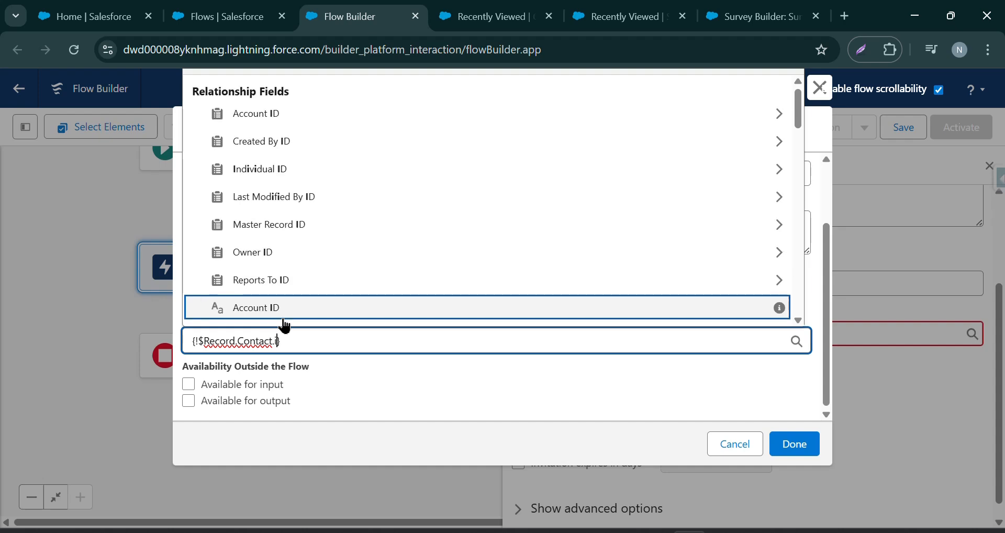
scroll(298, 301, "down", 5)
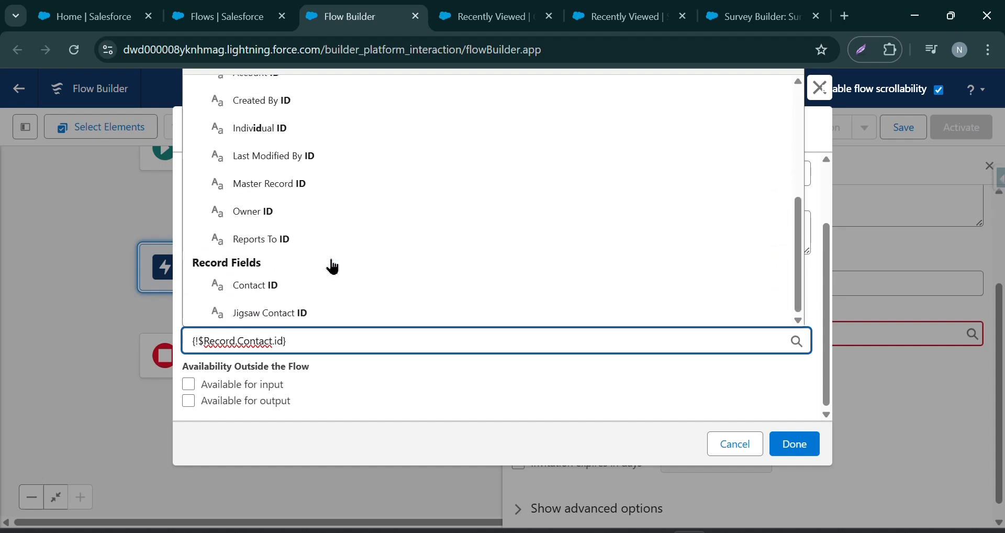
left_click(286, 289)
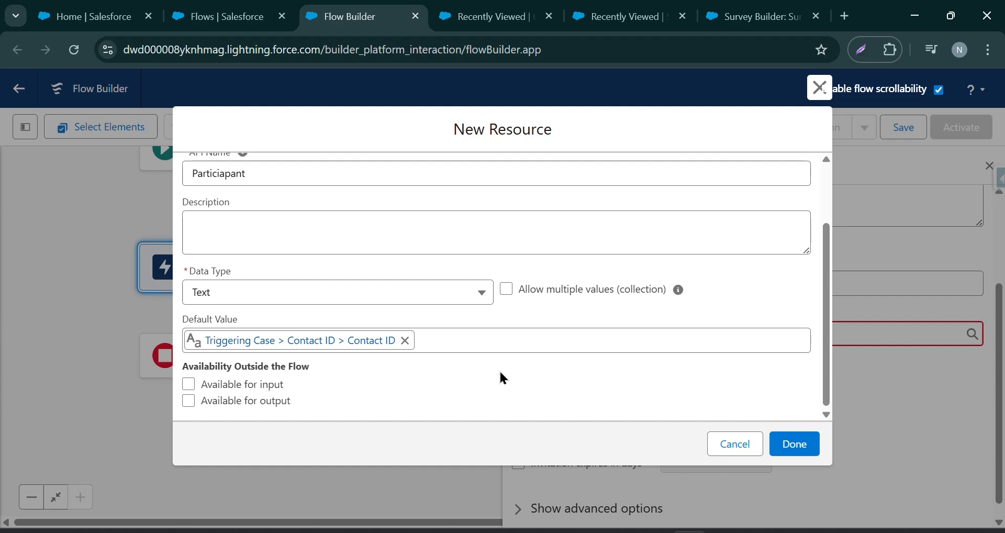
left_click(794, 443)
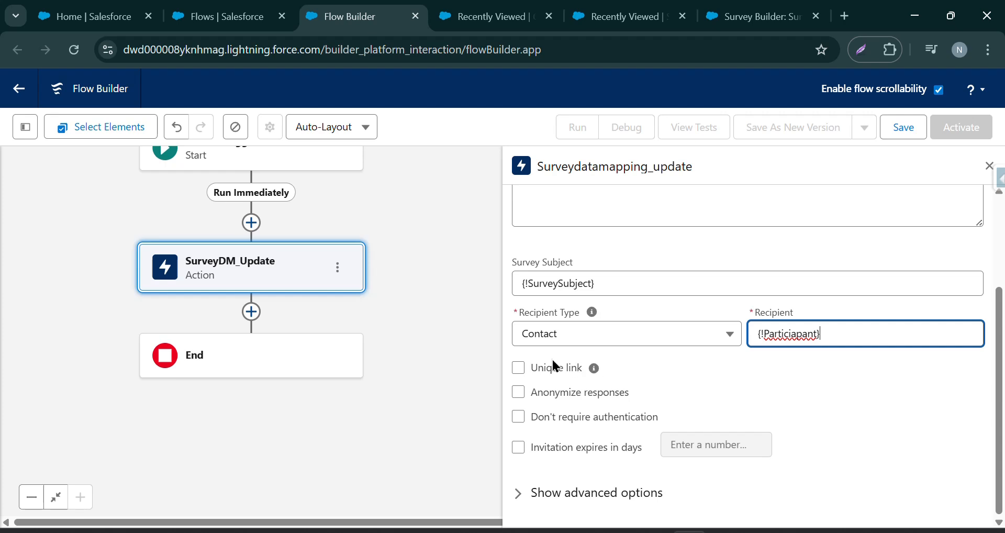
Enable Unique link and Don't require authentication for the survey action.
left_click(519, 369)
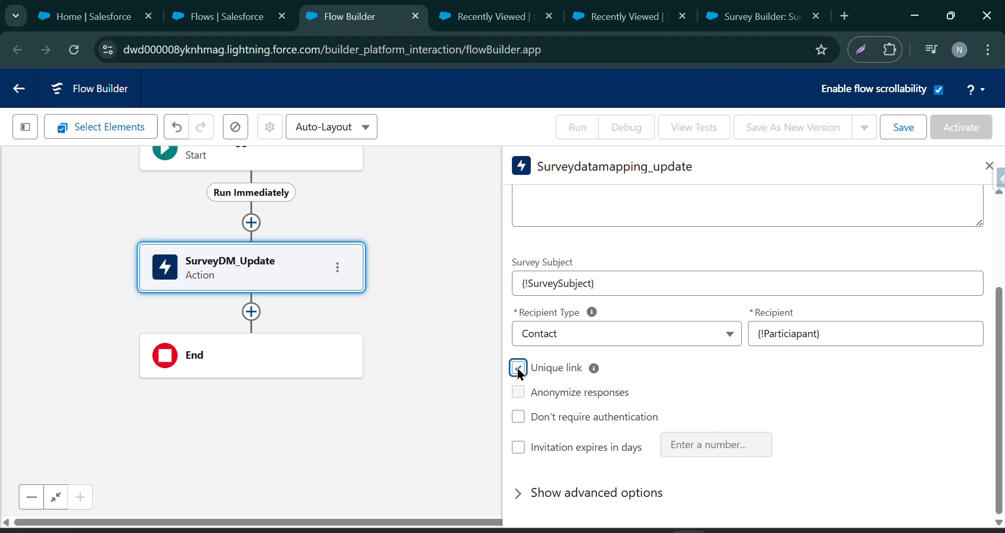
left_click(586, 418)
Save the flow with label and API name Survey_Dm_update_Example, and activate it.
left_click(901, 128)
left_click(403, 261)
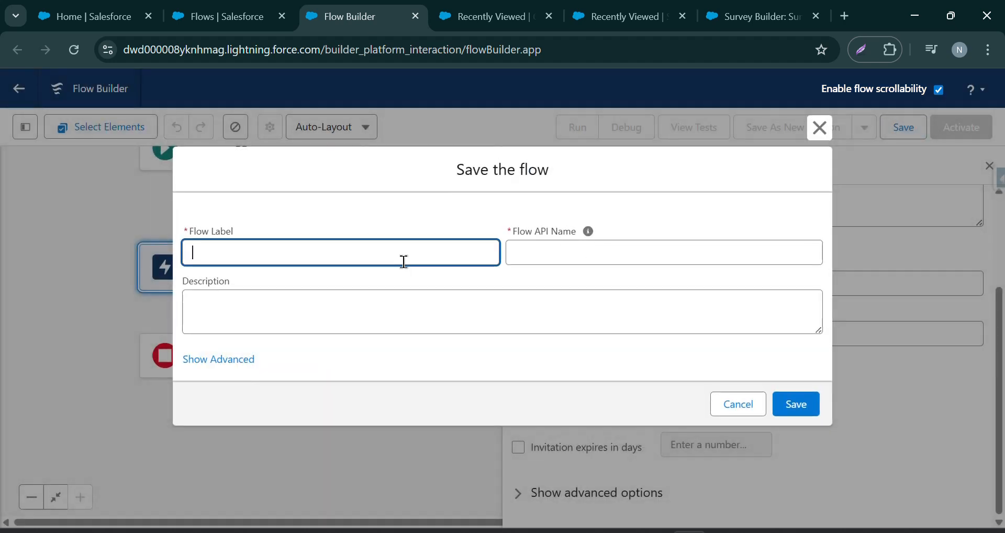
type("Survey_Dm_update_Examp")
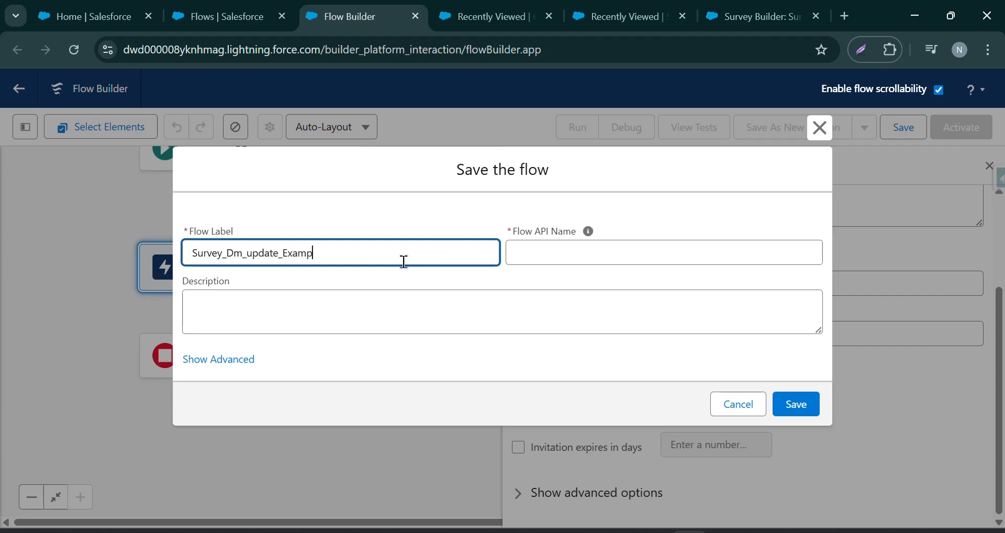
type("le")
left_click(743, 358)
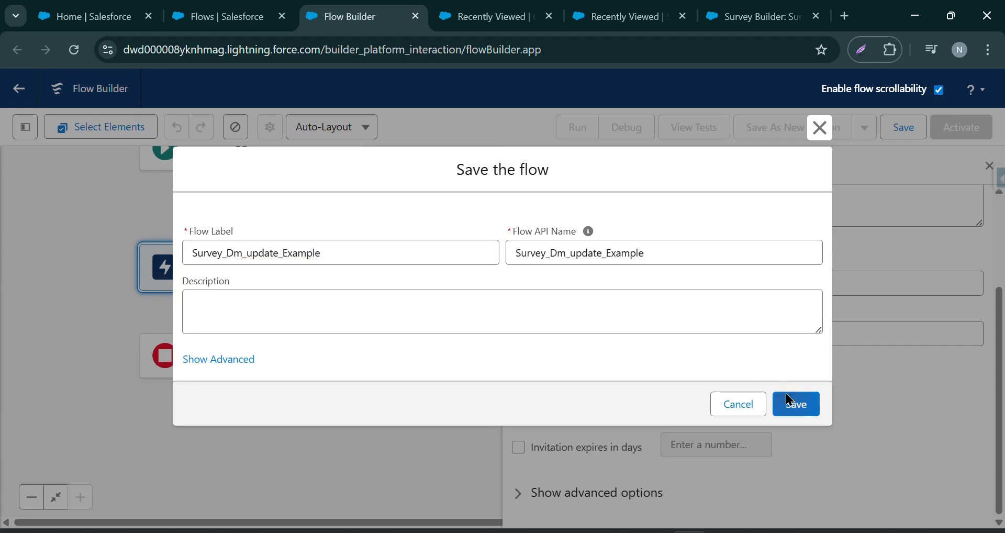
left_click(789, 400)
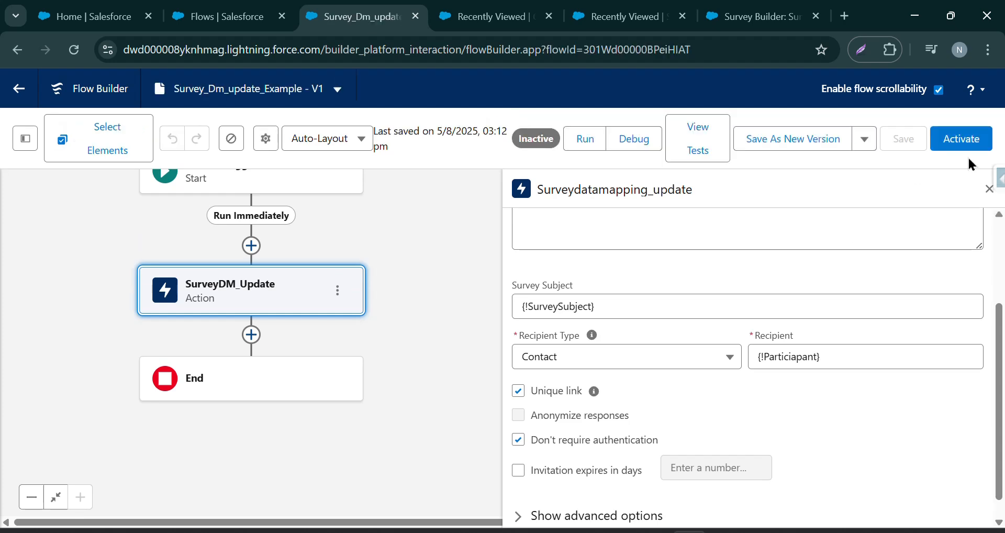
left_click(968, 143)
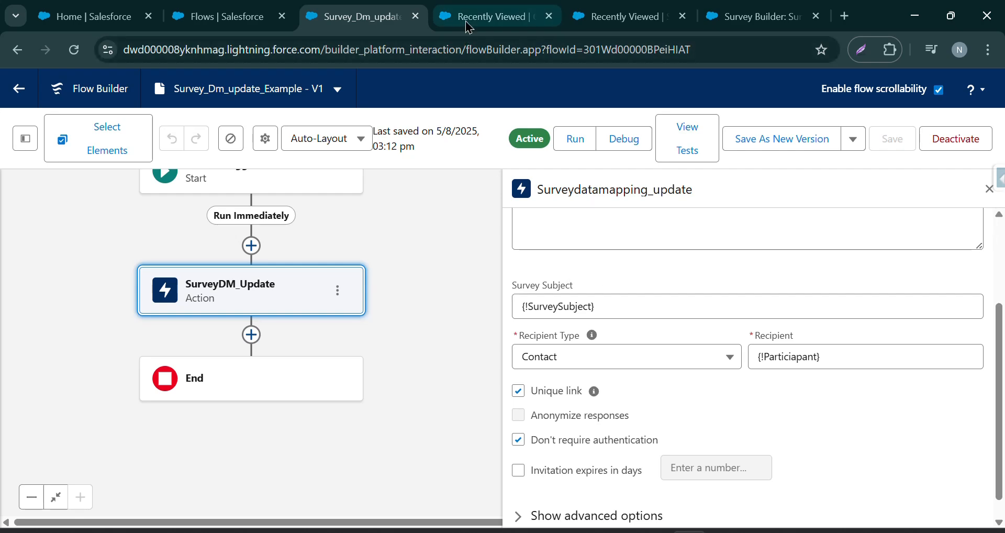
Open the case "Design issue with mechanical rotor", set its Status to Closed, and save it.
left_click(484, 16)
left_click(104, 274)
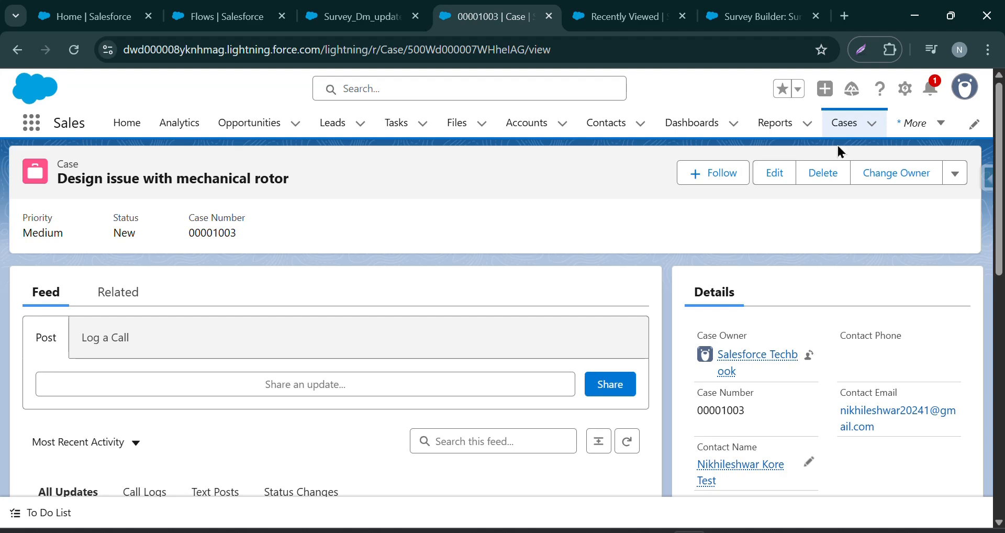
left_click(784, 172)
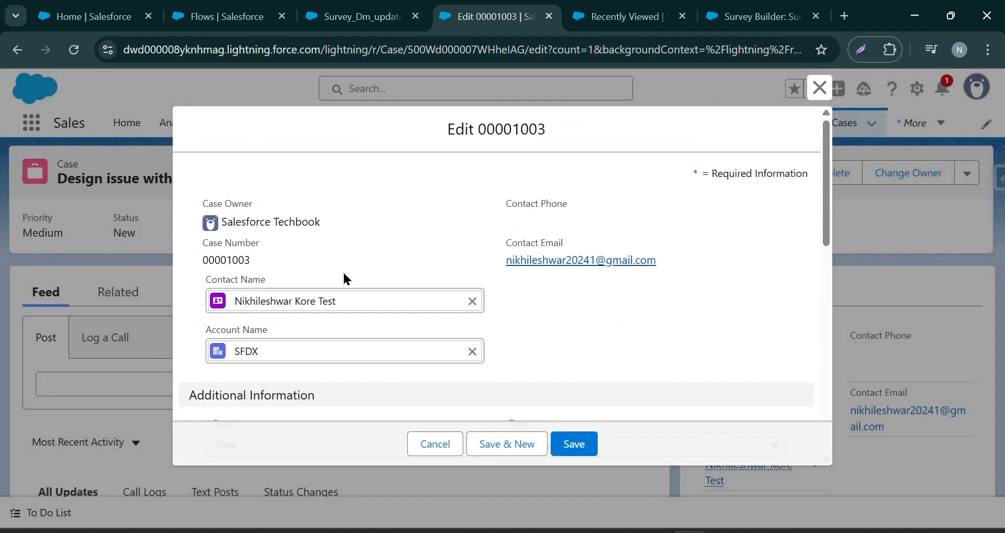
scroll(324, 280, "down", 4)
left_click(281, 286)
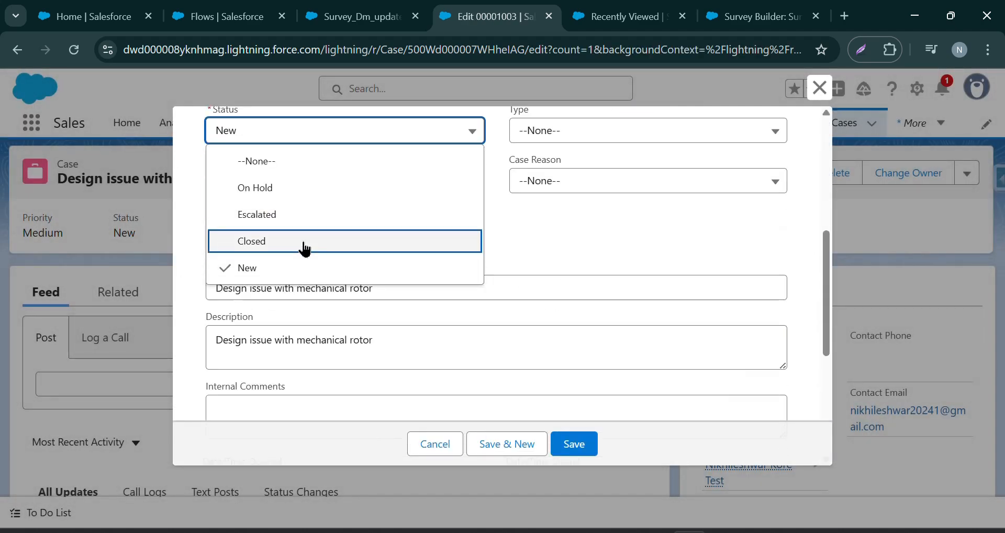
left_click(305, 246)
left_click(579, 445)
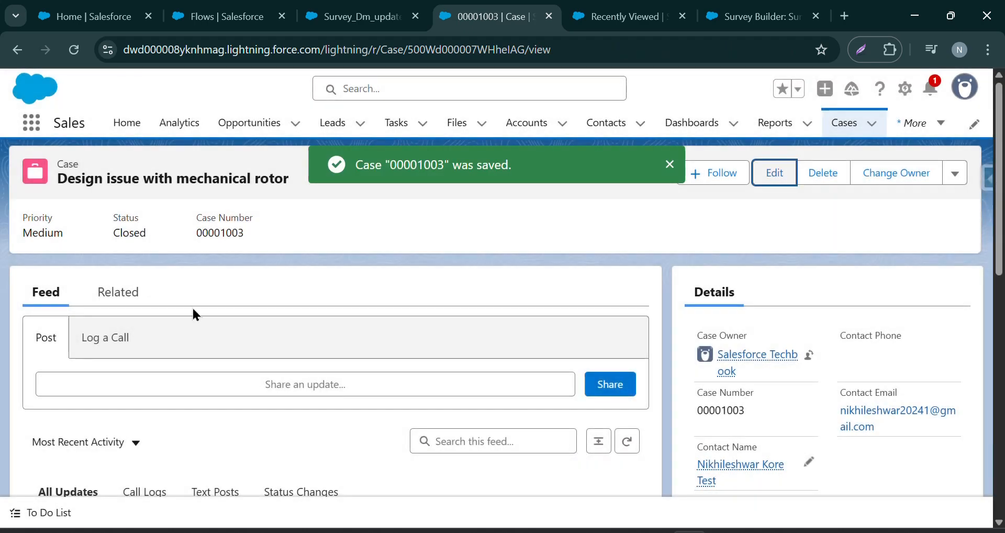
Open the survey invitation record from the closed case's related Survey Invitations and Responses.
left_click(113, 291)
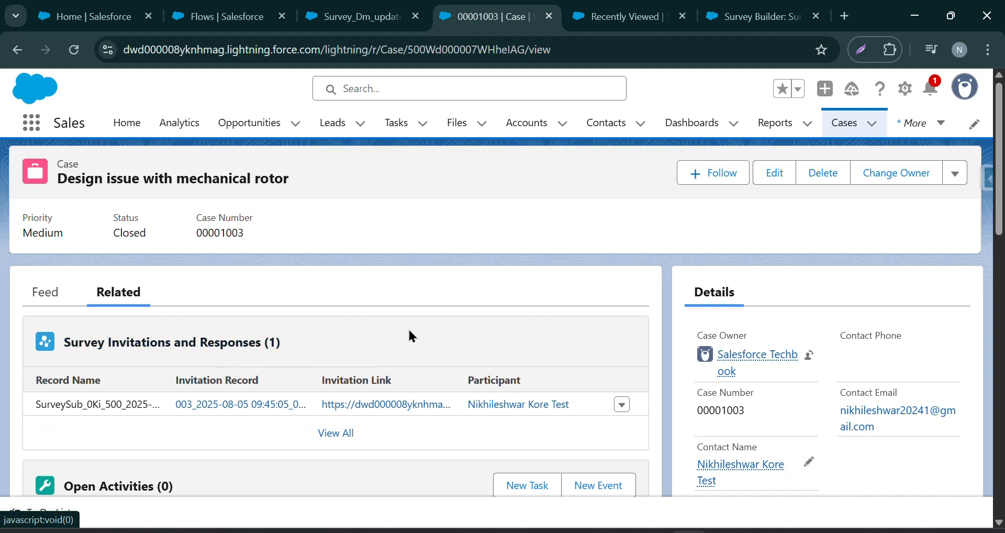
left_click(251, 404)
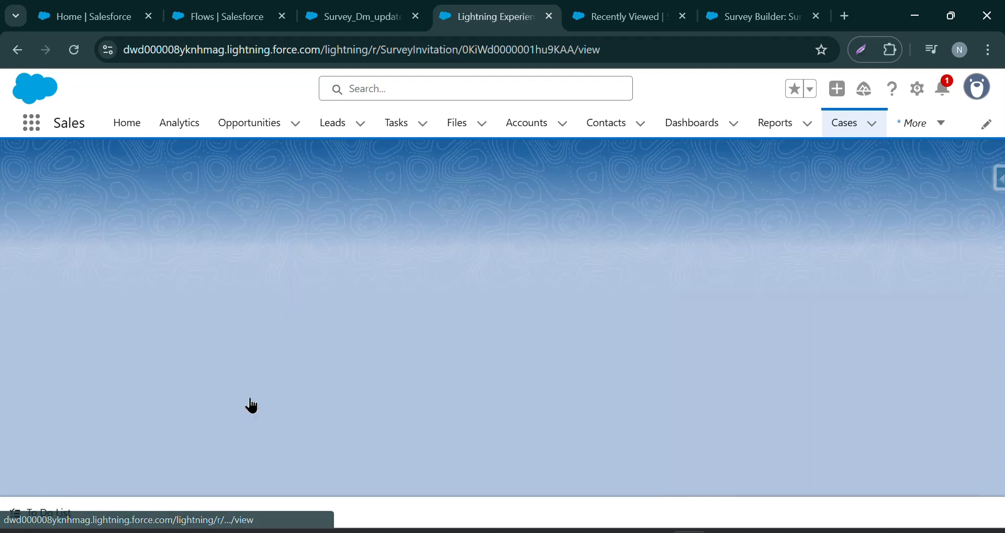
mouse_move(125, 407)
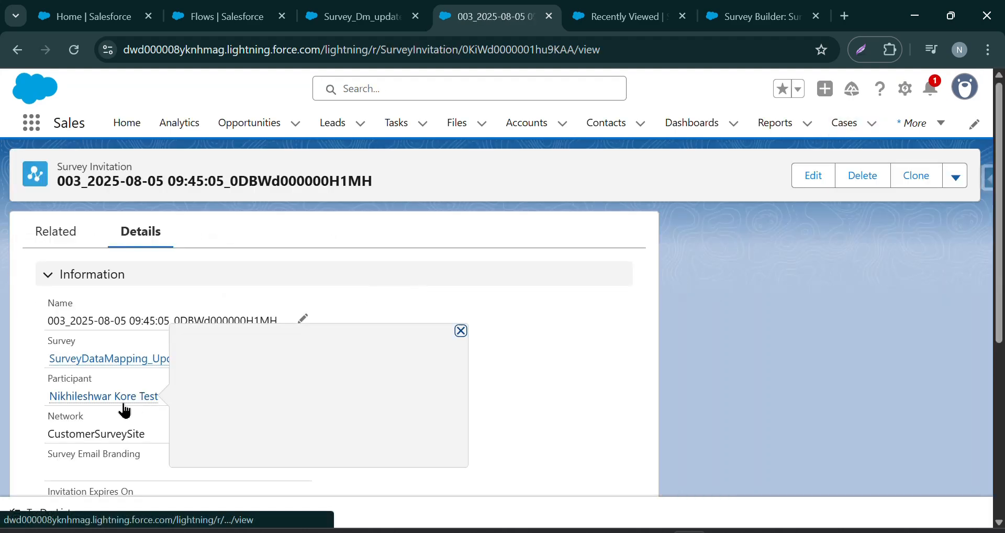
Open the survey from the closed case's invitation link and compare its participant name, case number and created date with the case.
key("alt+Left")
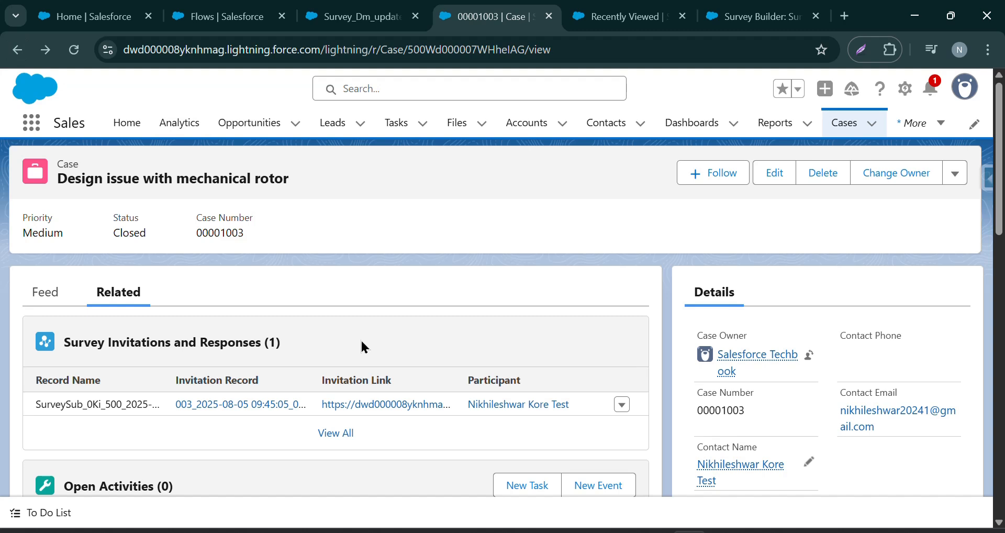
left_click(379, 399)
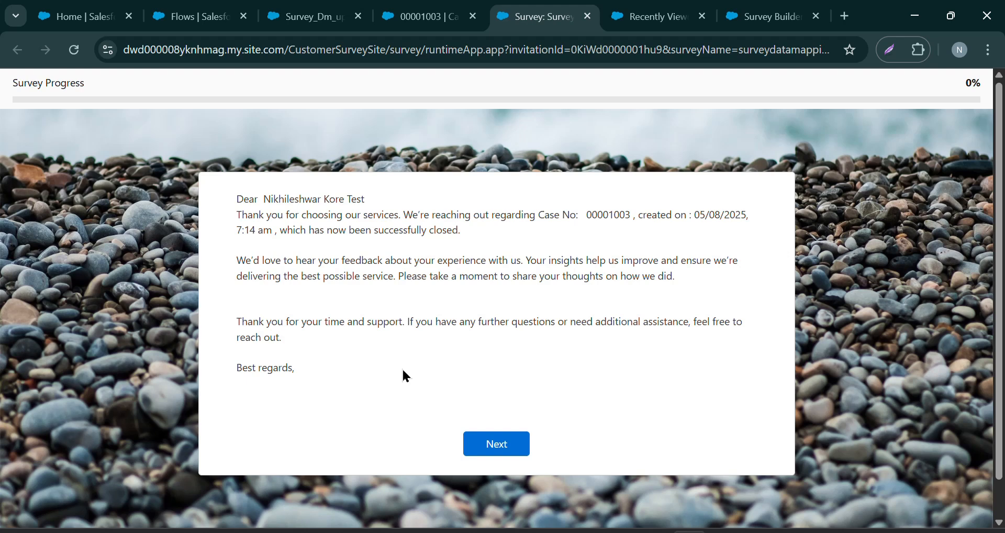
left_click_drag(261, 202, 381, 202)
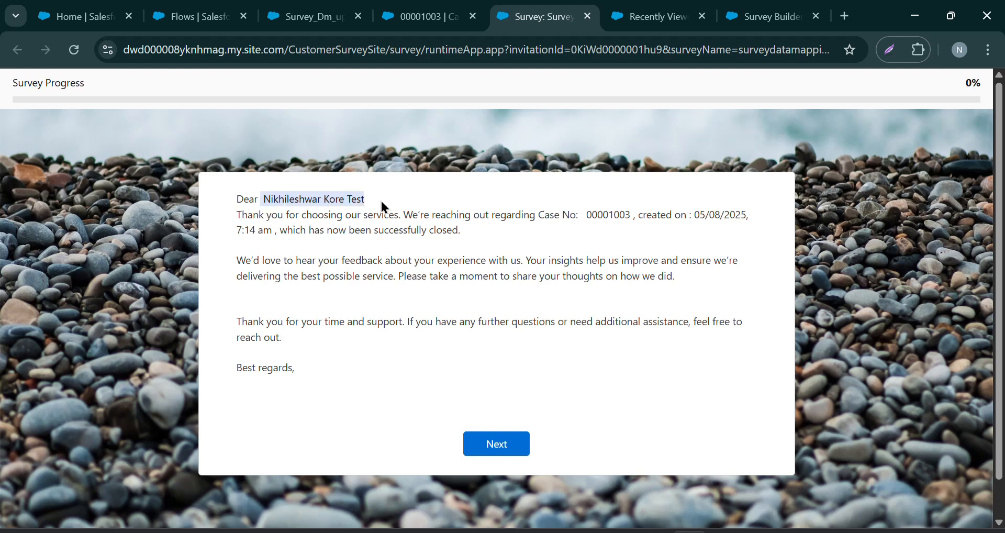
left_click(381, 202)
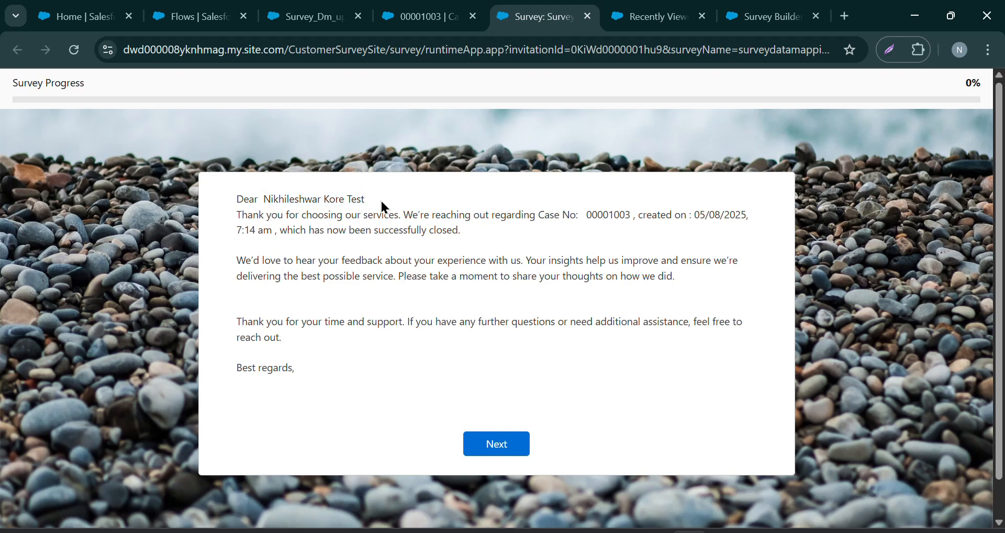
double_click(593, 208)
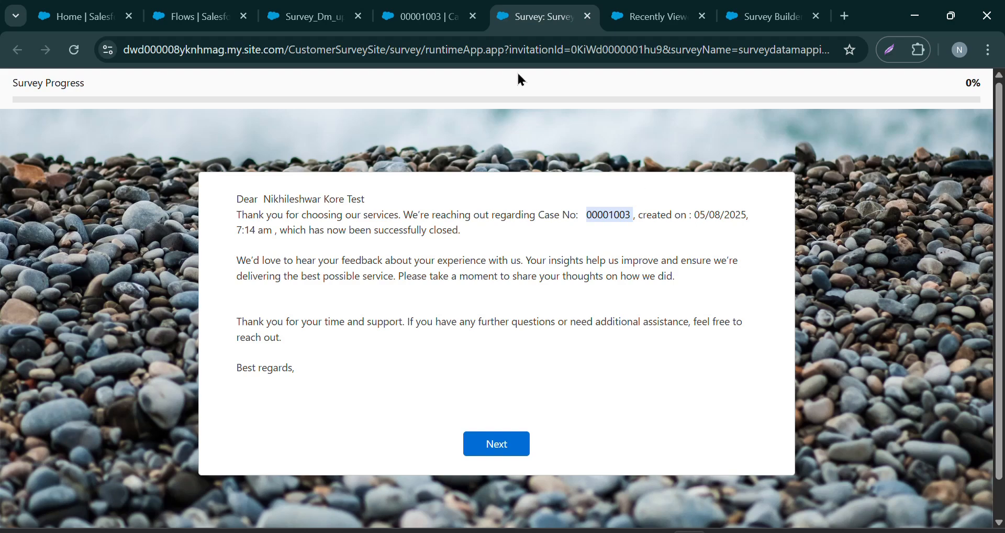
left_click(421, 16)
scroll(609, 261, "down", 5)
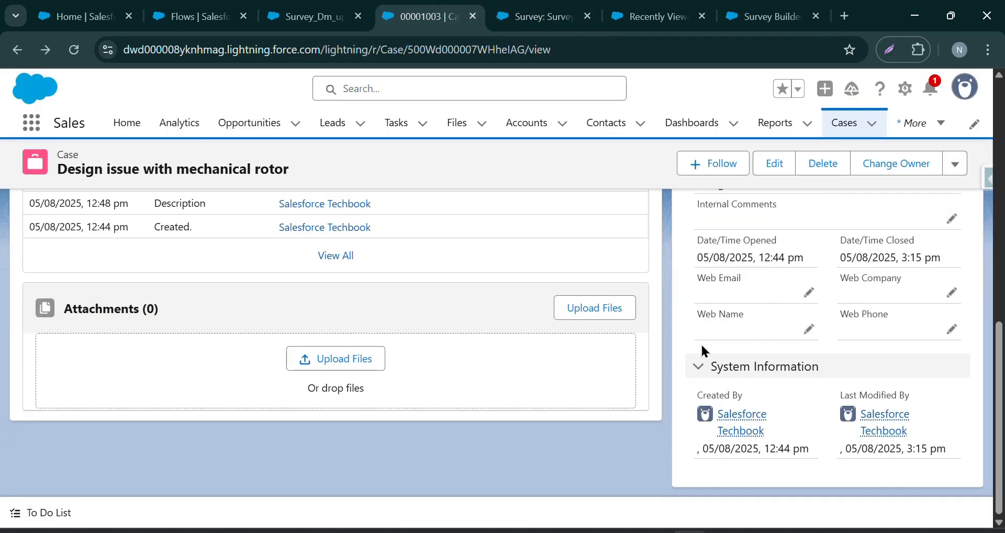
left_click(513, 13)
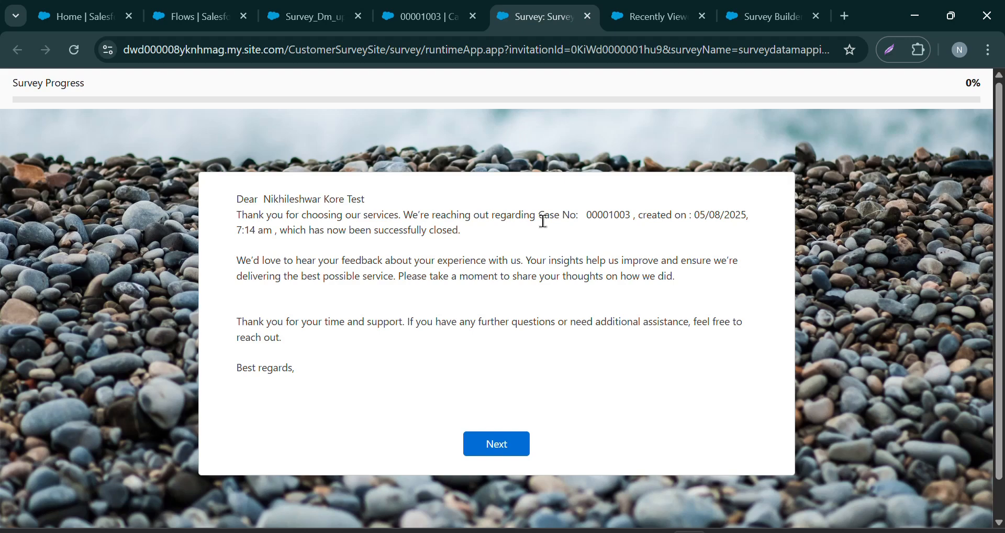
Answer the survey with Happy, enter the feedback "Great Service by salesforce , Impressive !!", and finish it.
left_click(496, 443)
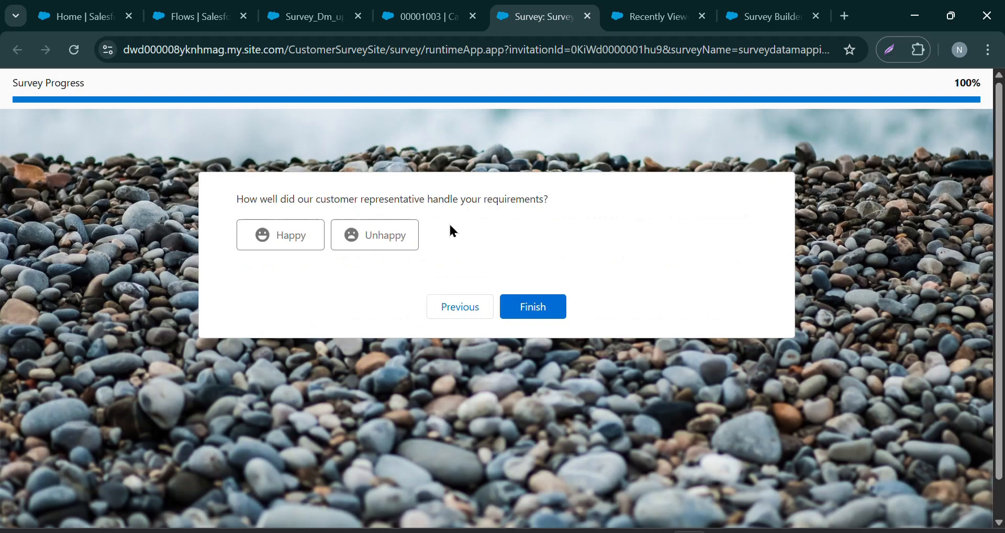
left_click(281, 233)
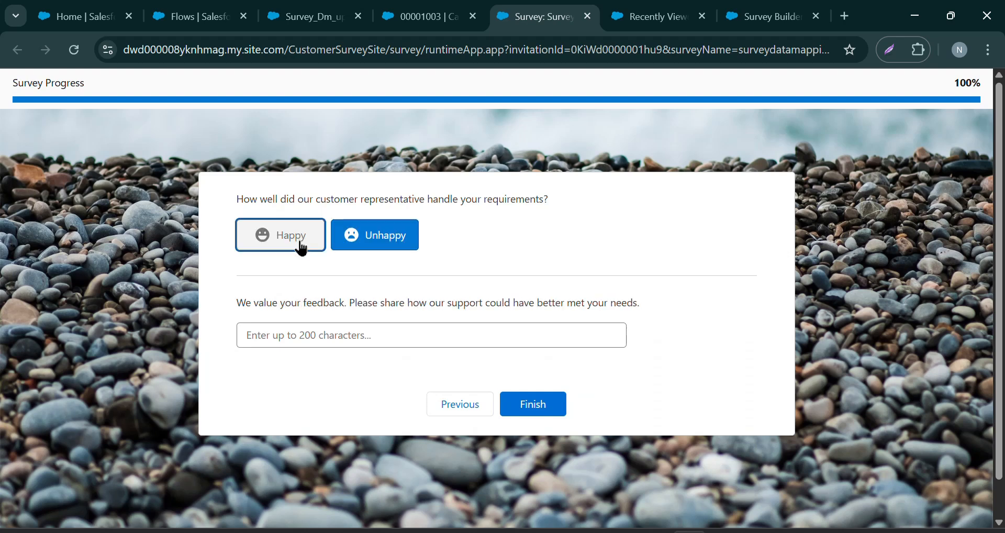
left_click(300, 243)
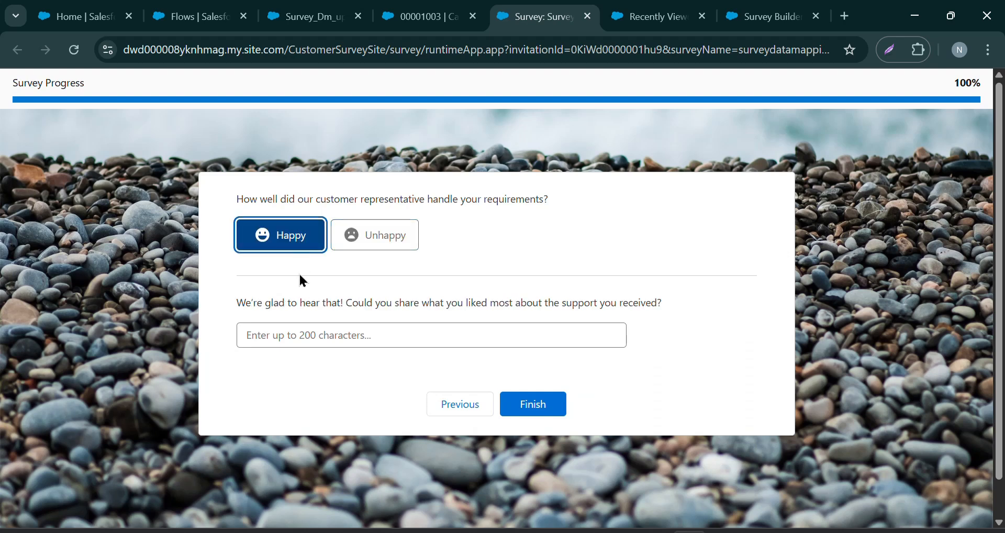
left_click(371, 245)
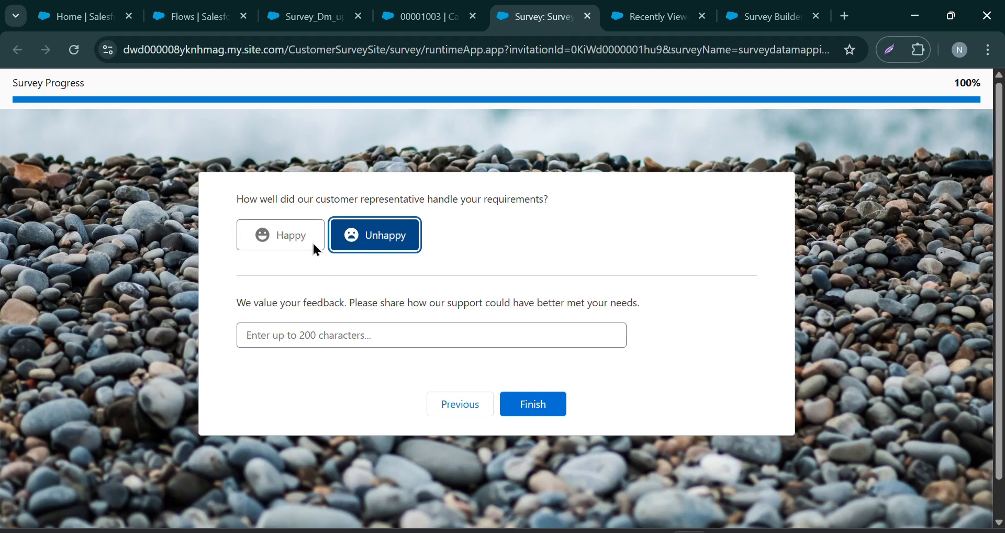
left_click(294, 238)
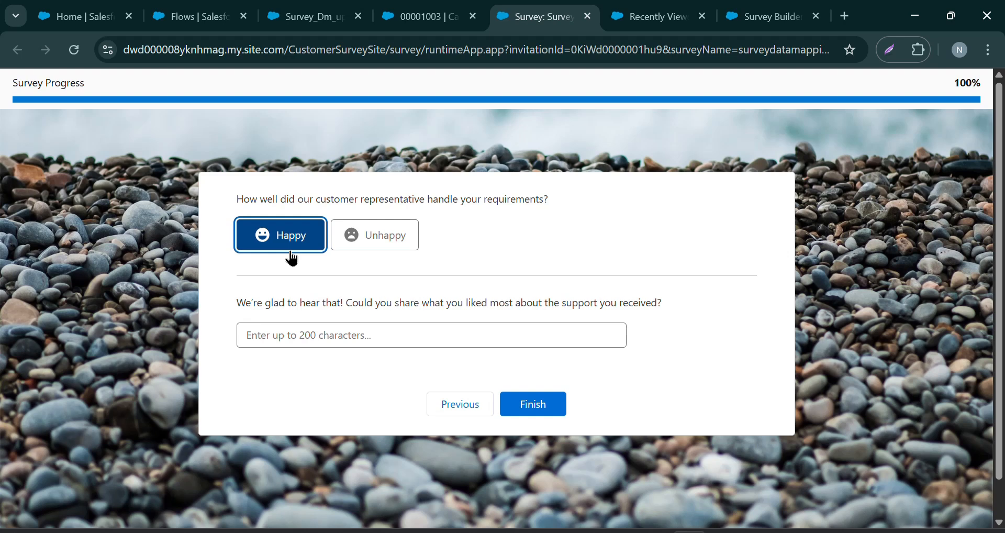
left_click(287, 335)
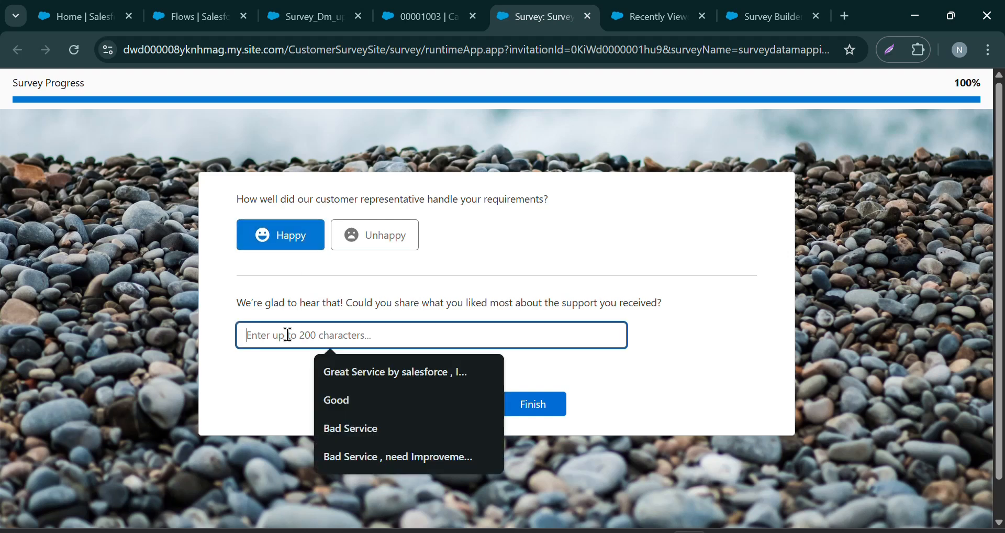
left_click(369, 377)
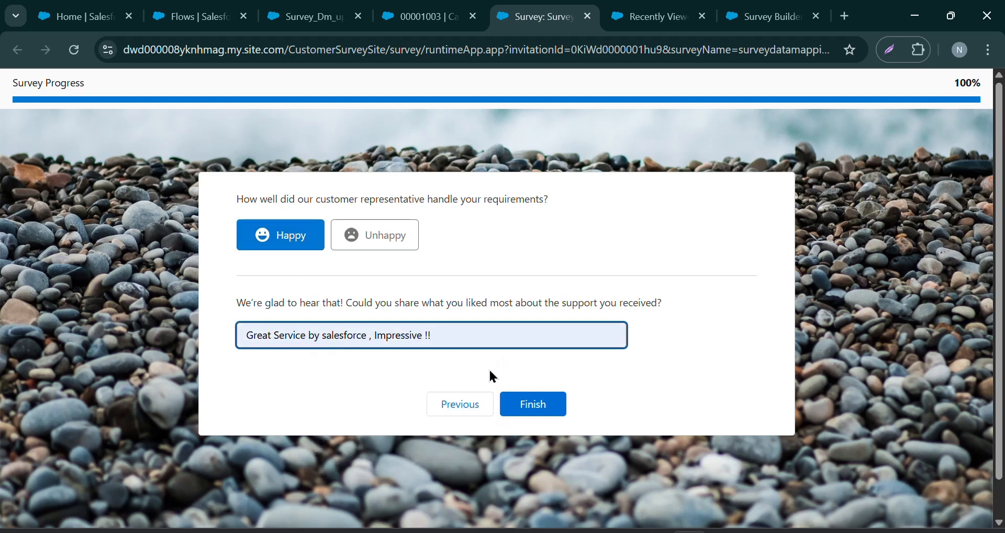
left_click(520, 404)
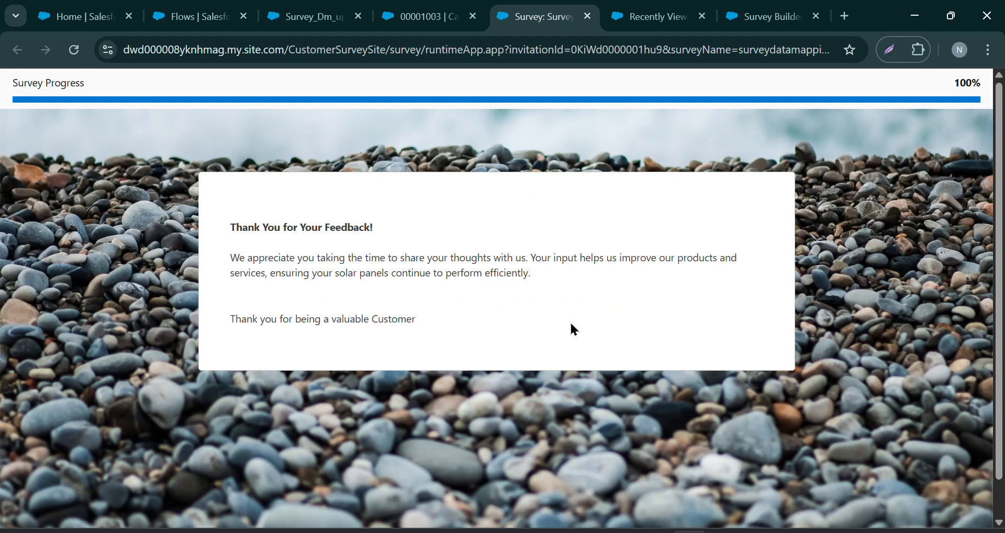
Reload the case and check its feed, Case Comments and Description for the submitted survey feedback.
left_click(422, 16)
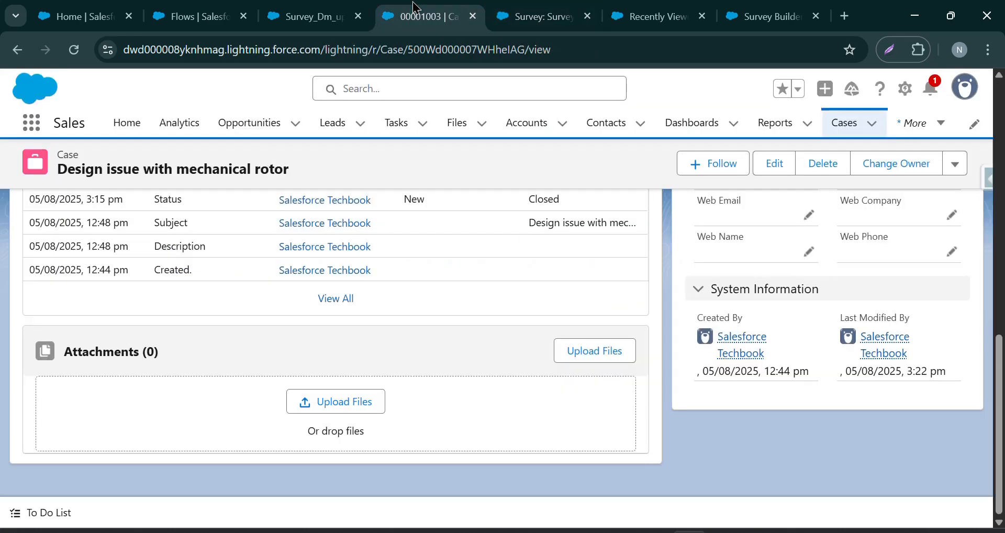
left_click(75, 51)
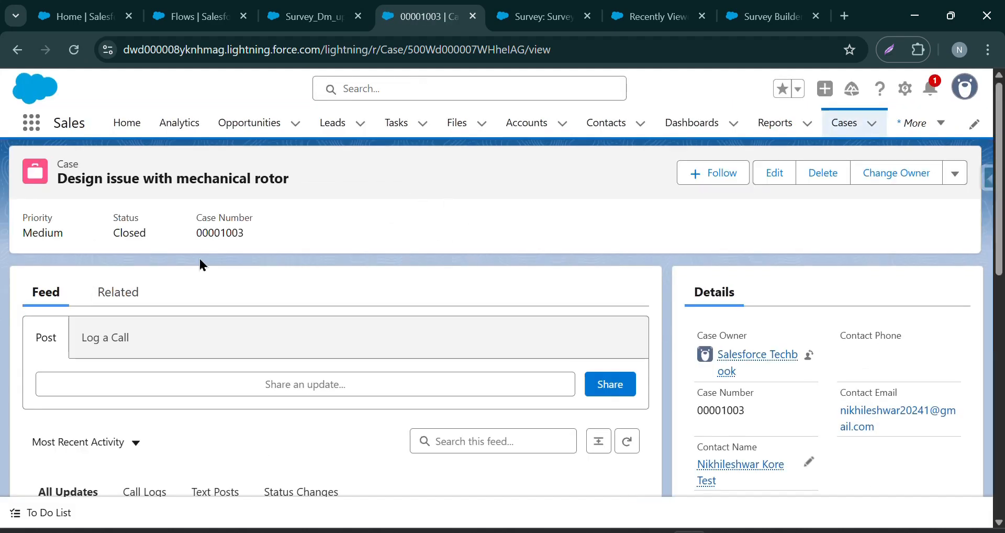
scroll(202, 262, "down", 6)
scroll(205, 277, "up", 6)
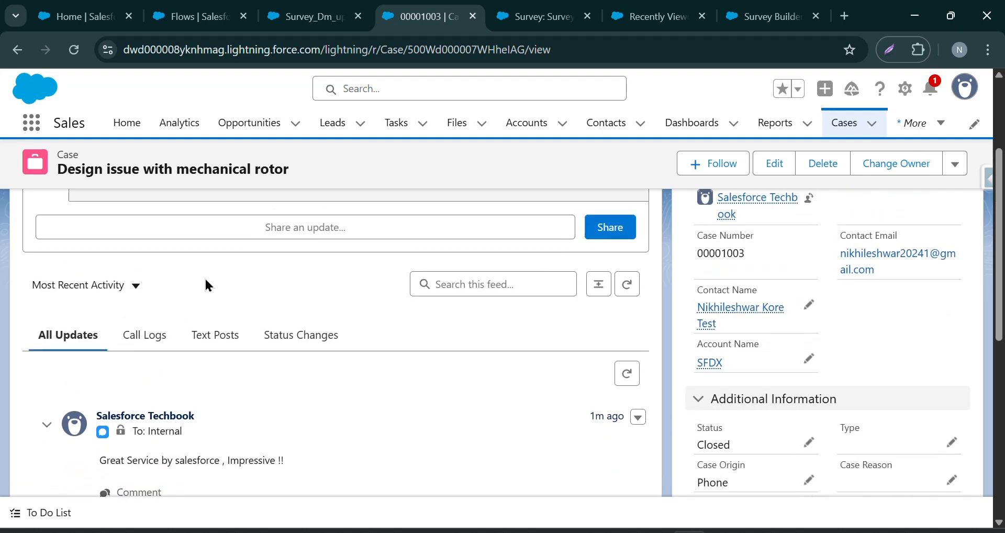
left_click(117, 292)
scroll(212, 300, "down", 6)
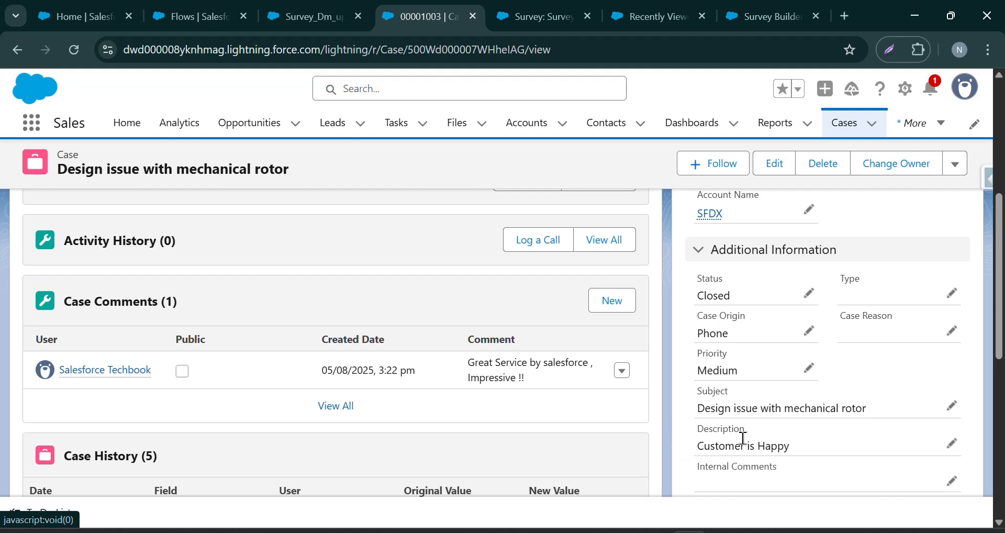
scroll(441, 349, "up", 8)
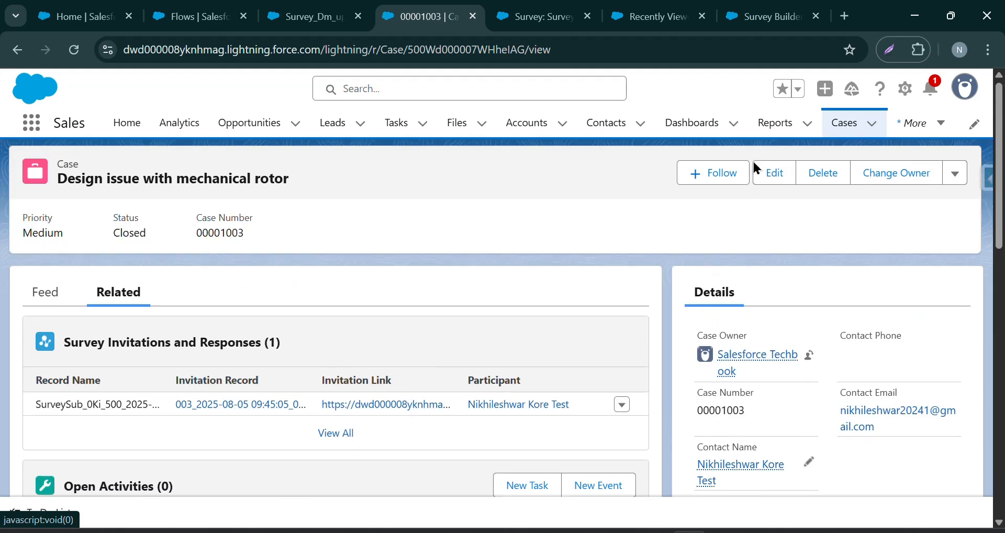
Set the case's Status to Escalated and save it.
left_click(754, 181)
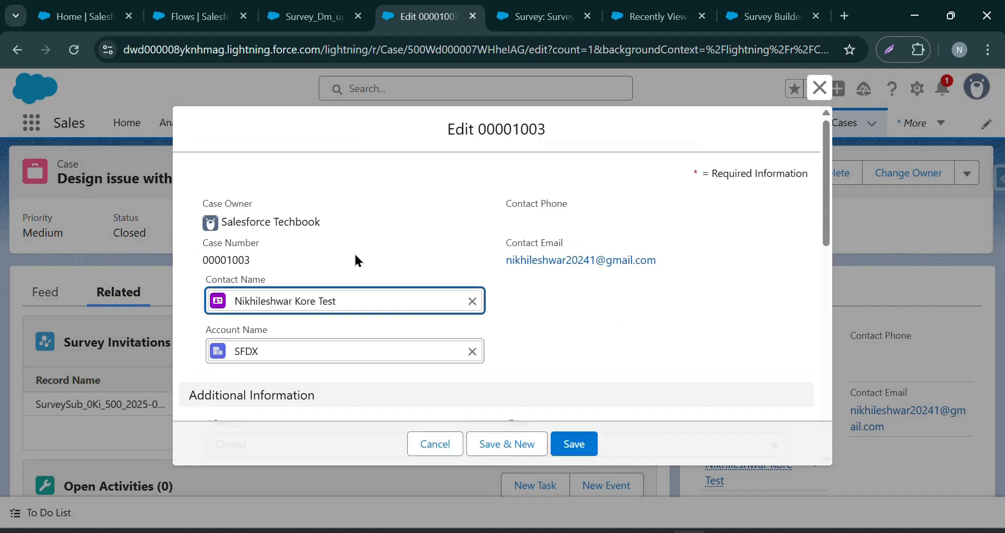
scroll(363, 285, "down", 3)
left_click(319, 298)
left_click(293, 372)
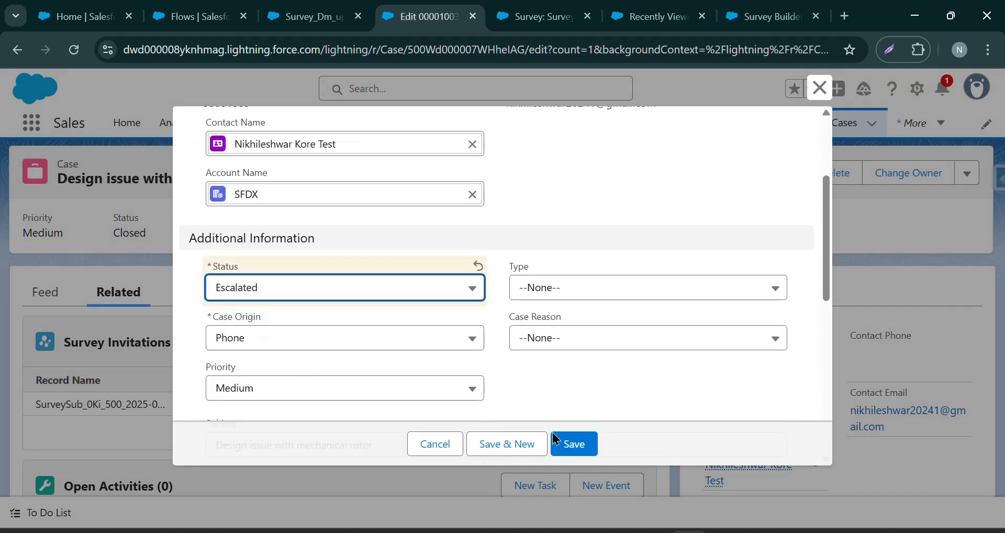
left_click(571, 444)
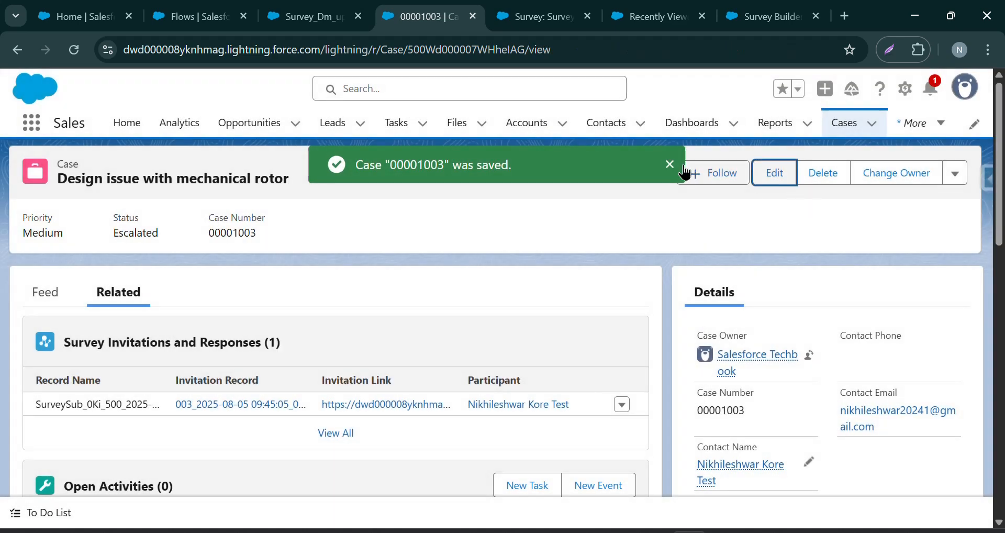
Set the case's Status back to Closed and save it to trigger another survey invitation.
left_click(769, 173)
scroll(330, 351, "down", 3)
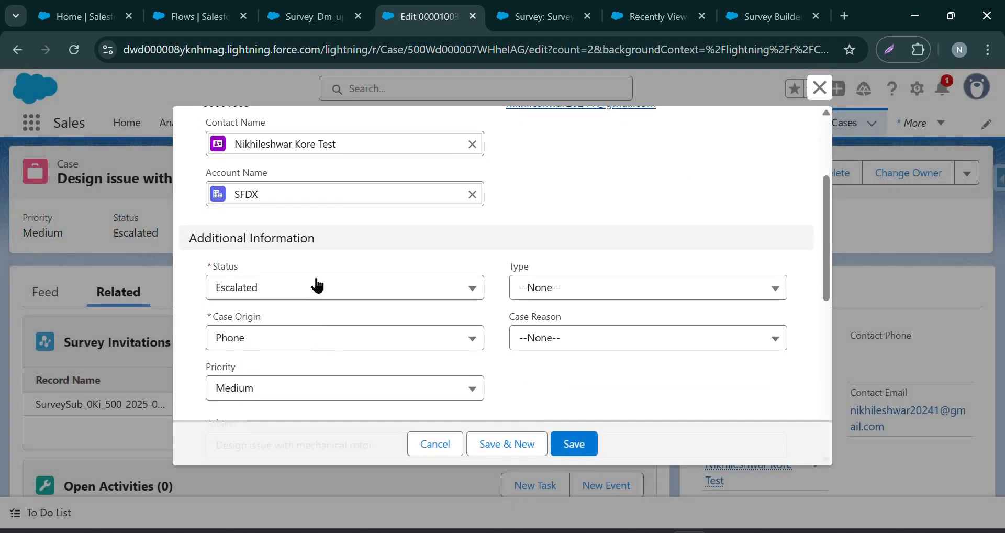
left_click(316, 285)
left_click(324, 399)
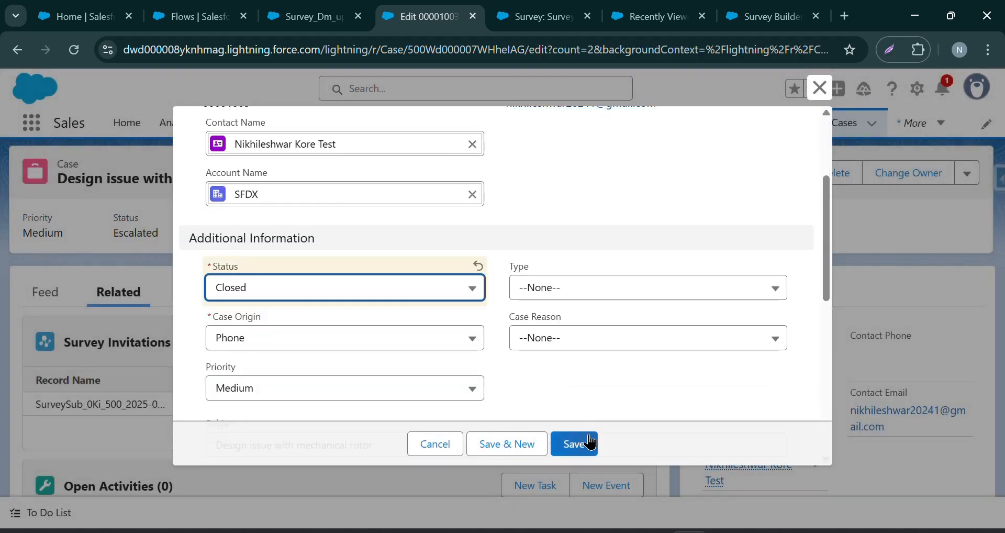
left_click(575, 444)
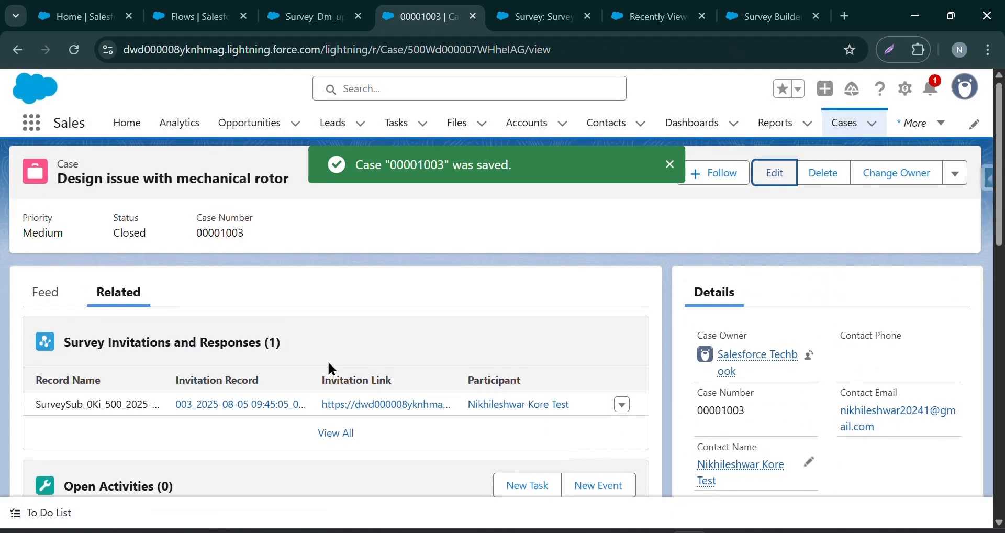
Reload the case and open the survey from the newest invitation link in its related Survey Invitations and Responses.
left_click(69, 58)
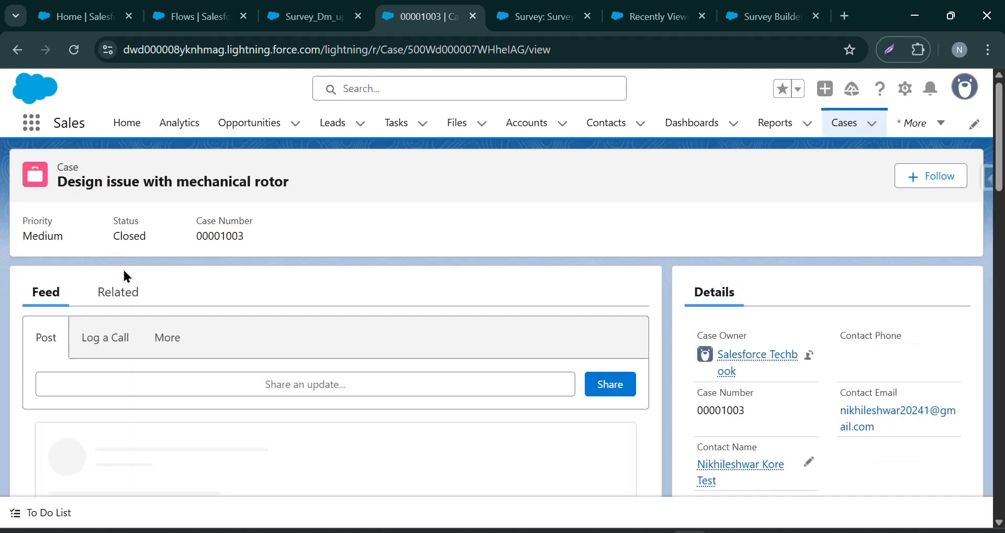
left_click(120, 294)
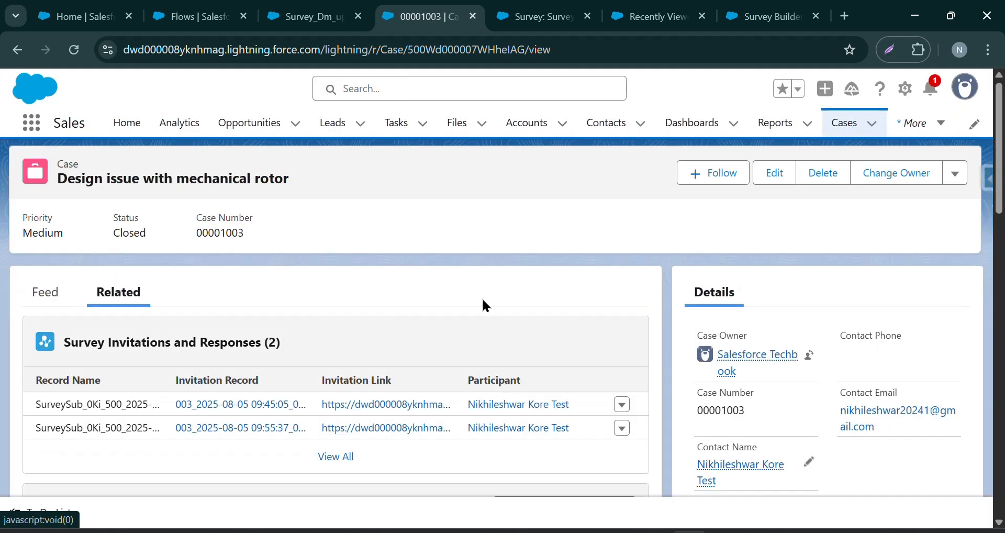
scroll(486, 300, "down", 3)
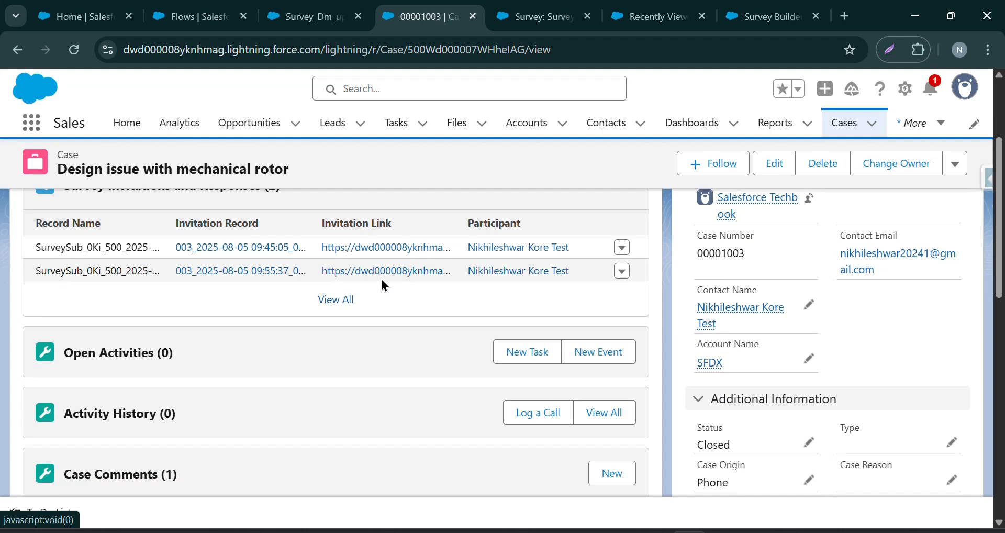
left_click(394, 278)
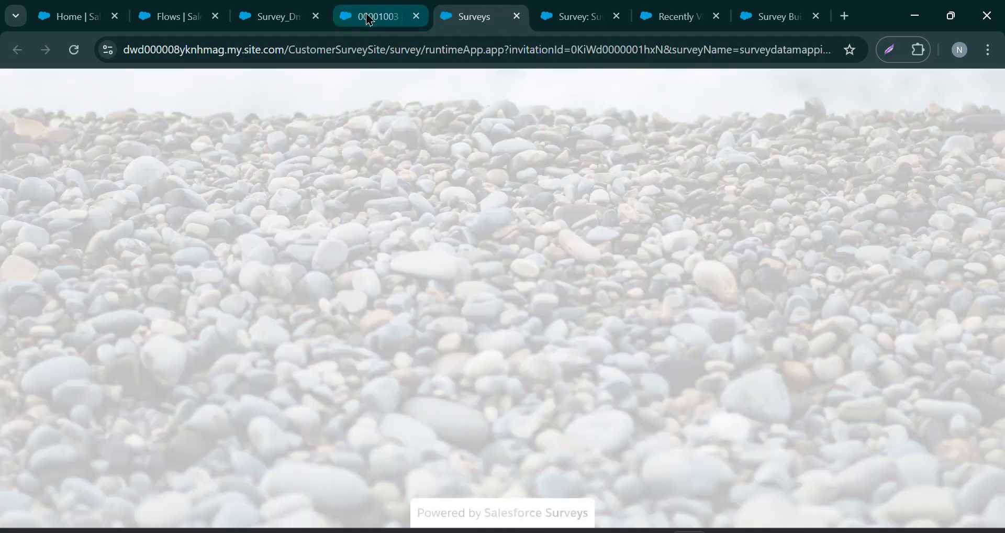
Check the newest survey invitation record's Response Status, and return to its survey with the already completed one closed.
left_click(370, 16)
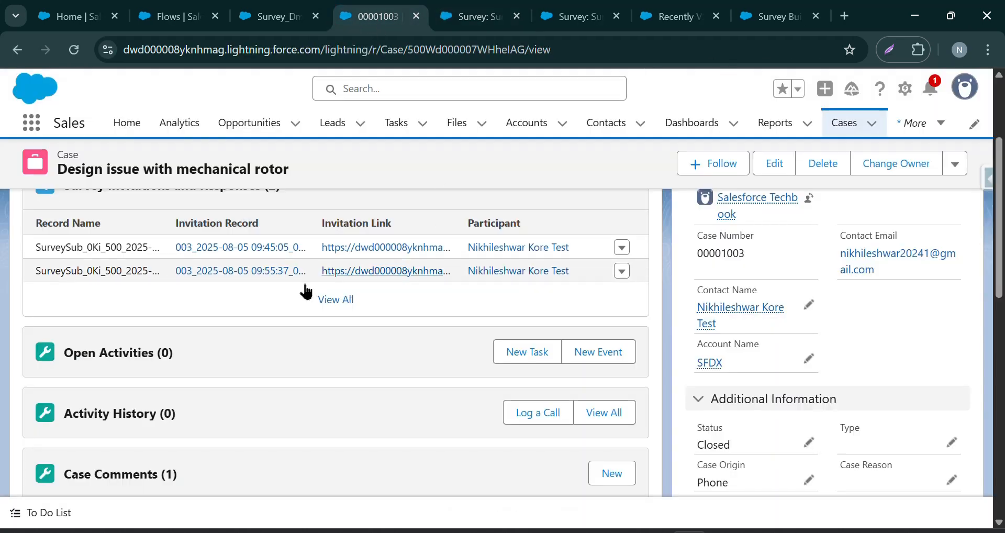
left_click(212, 277)
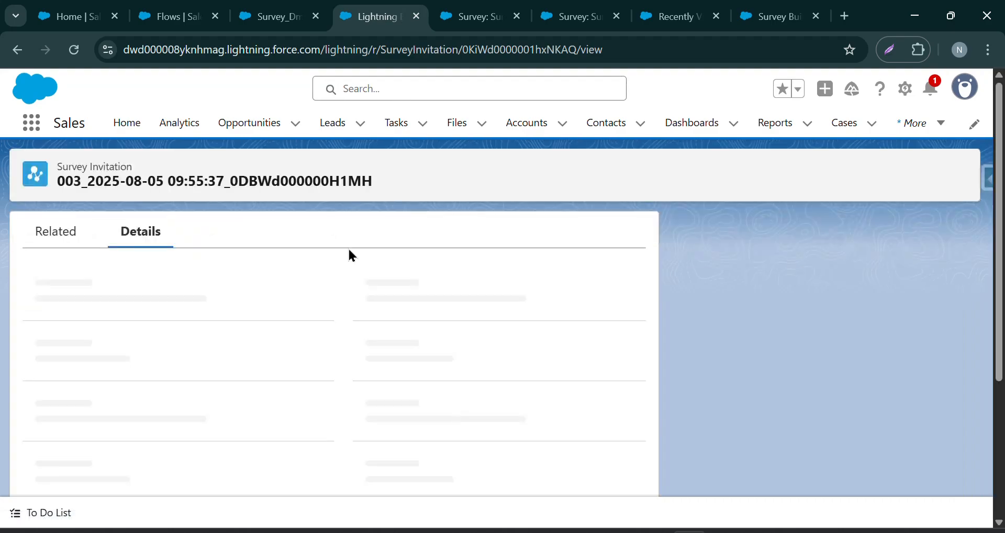
scroll(89, 375, "down", 6)
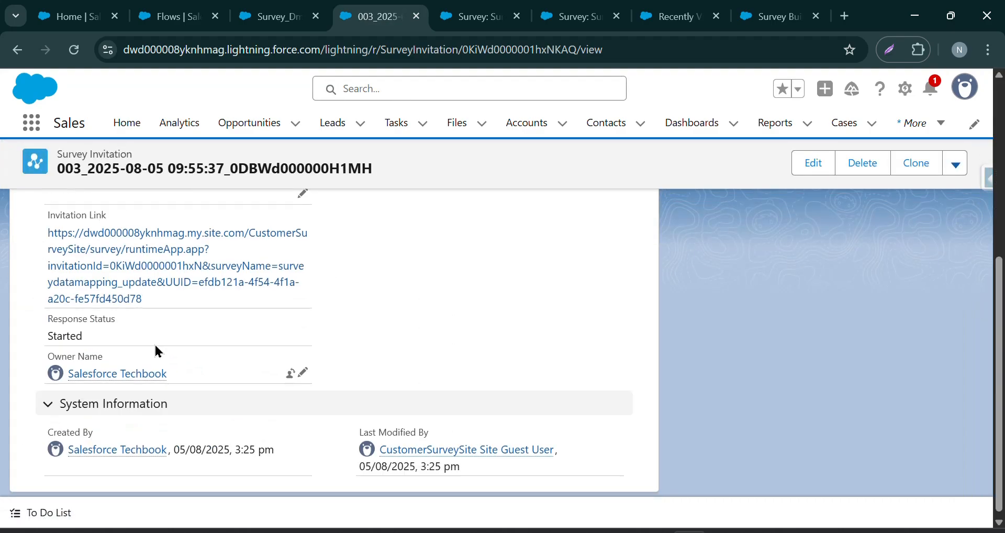
scroll(174, 350, "up", 6)
left_click(466, 17)
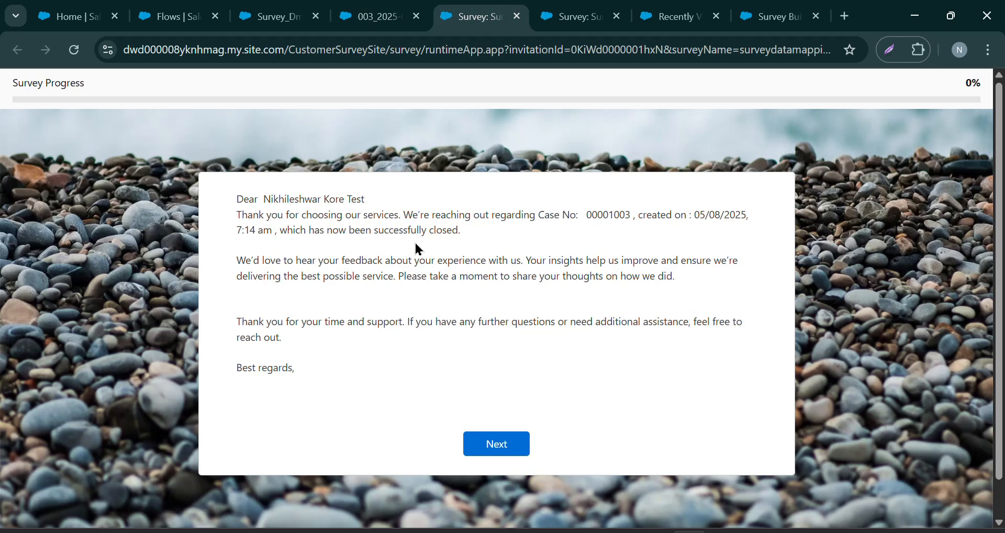
key("ctrl+w")
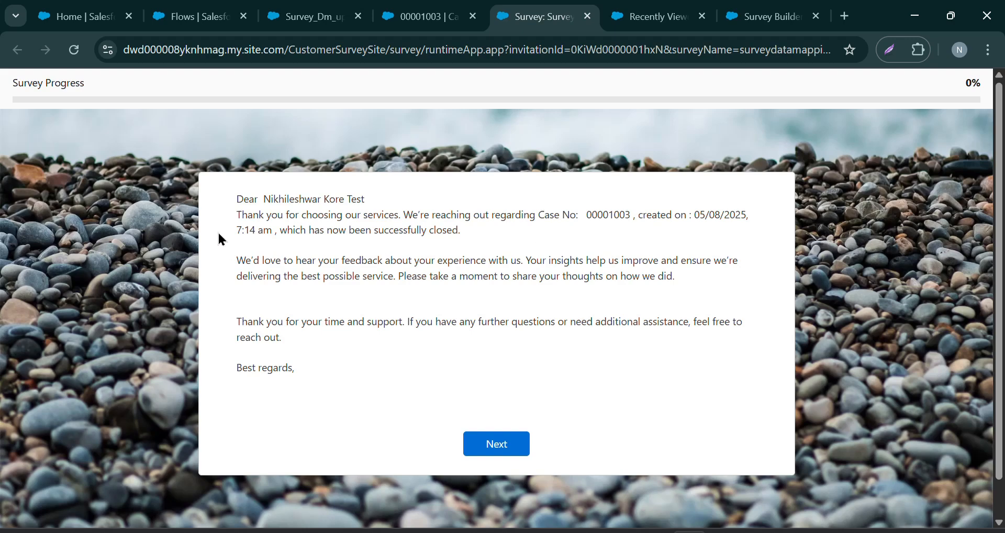
Answer the survey with Unhappy, enter "Bad Service" as the feedback, and submit the response.
left_click(518, 443)
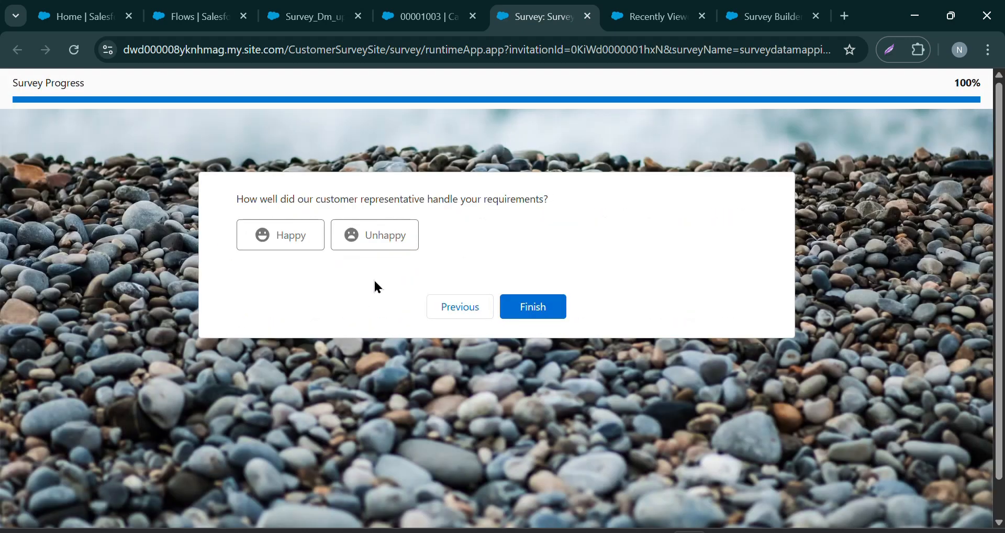
left_click(371, 246)
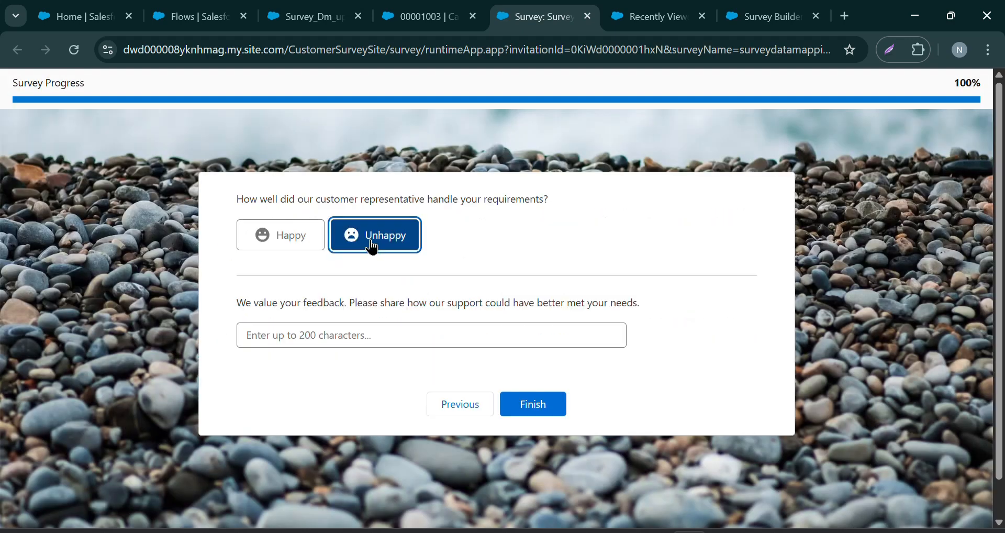
left_click(358, 333)
key("Down")
key("Down")
key("Down")
key("Return")
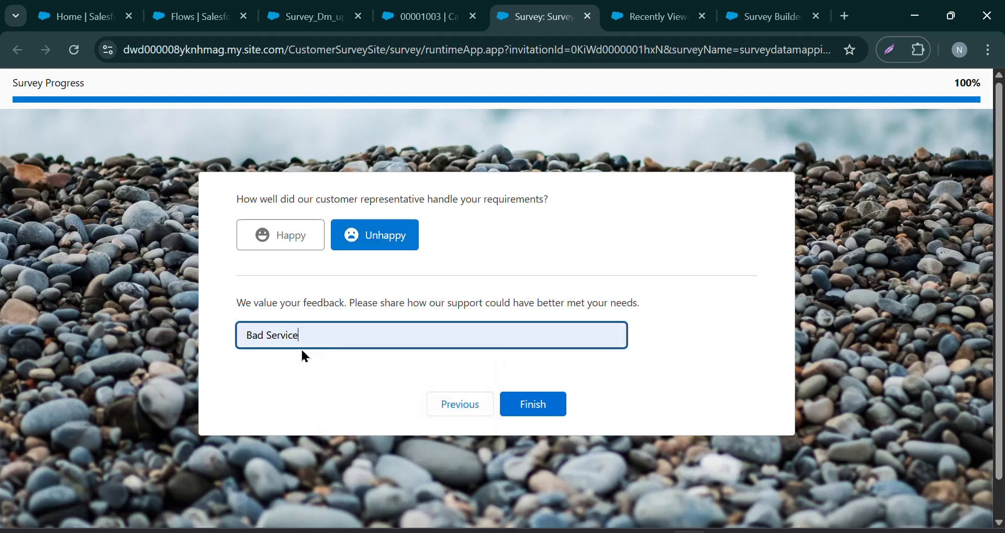
left_click(523, 404)
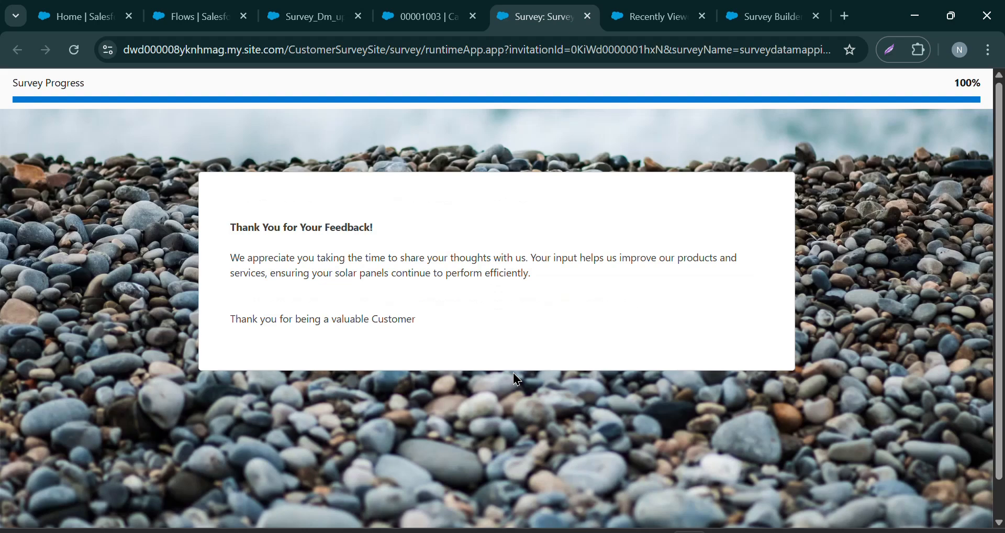
Return to the case, reload it, and check its Status, feed updates and Description after the Unhappy response.
left_click(421, 16)
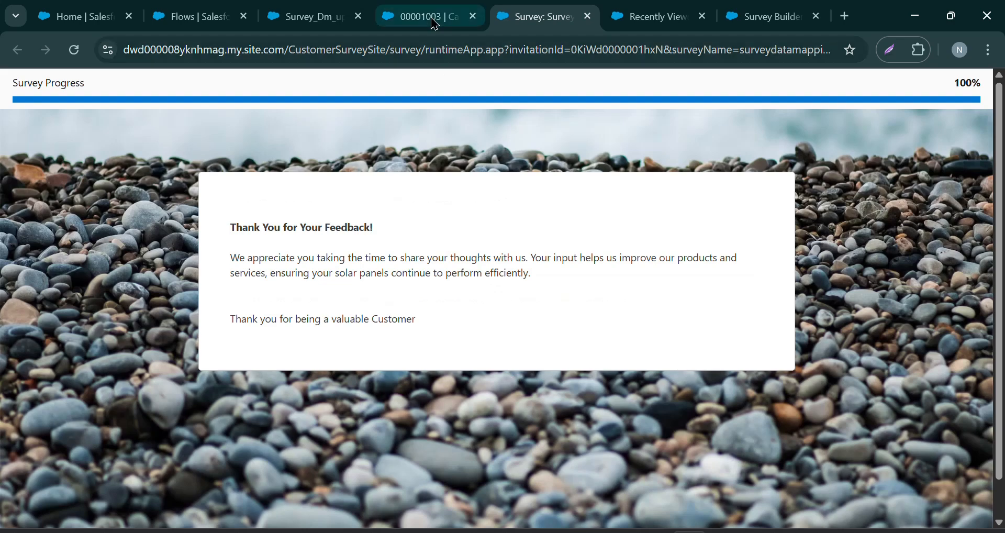
left_click(67, 50)
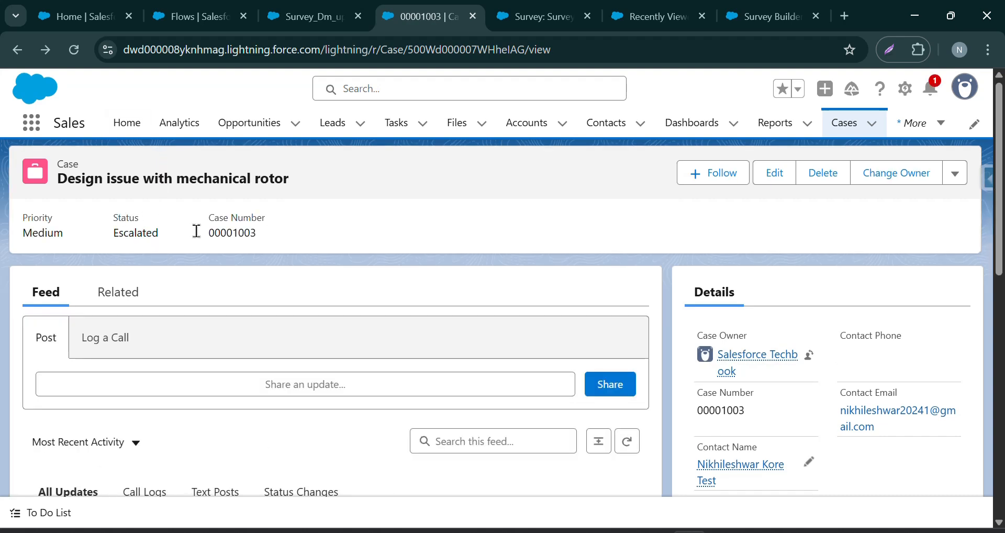
scroll(196, 230, "down", 3)
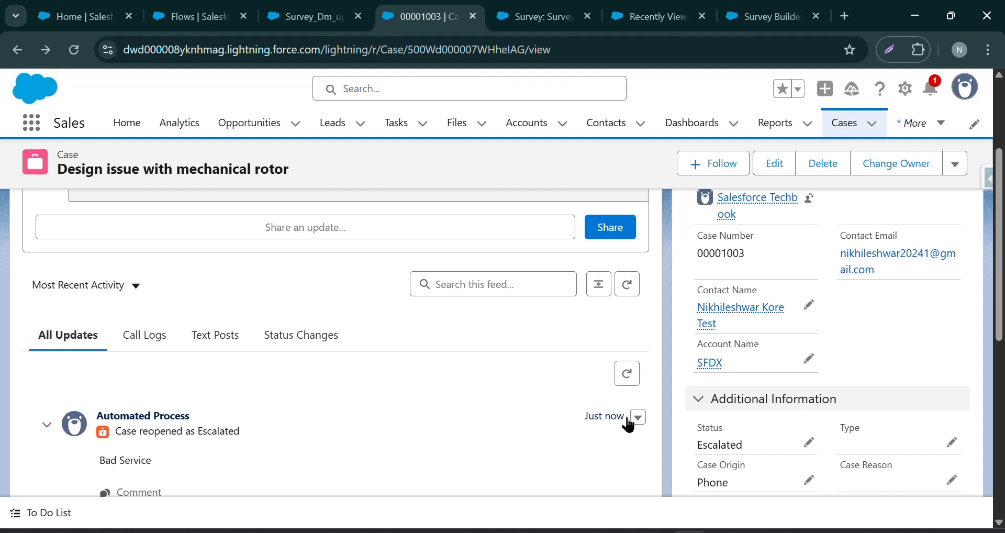
scroll(675, 367, "down", 3)
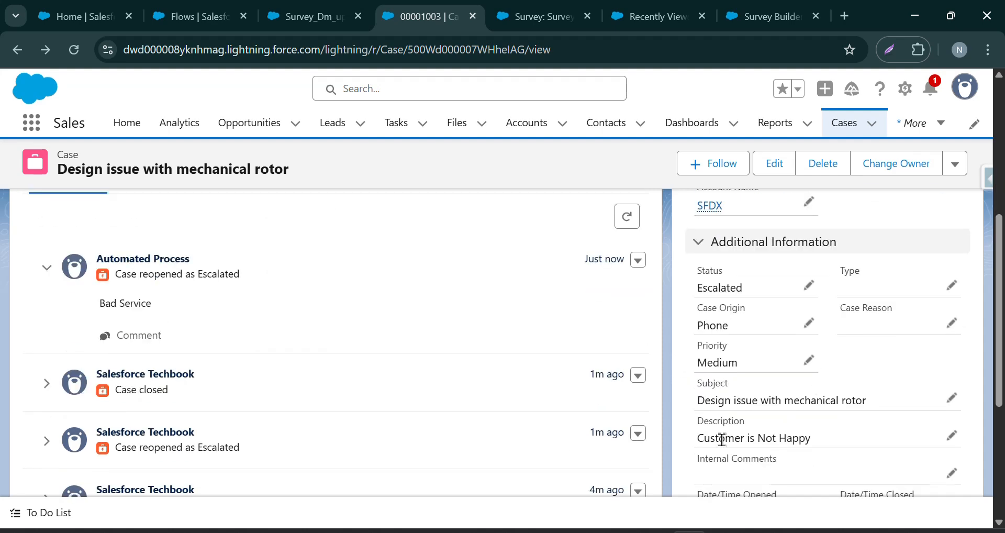
scroll(681, 421, "up", 3)
scroll(638, 408, "up", 3)
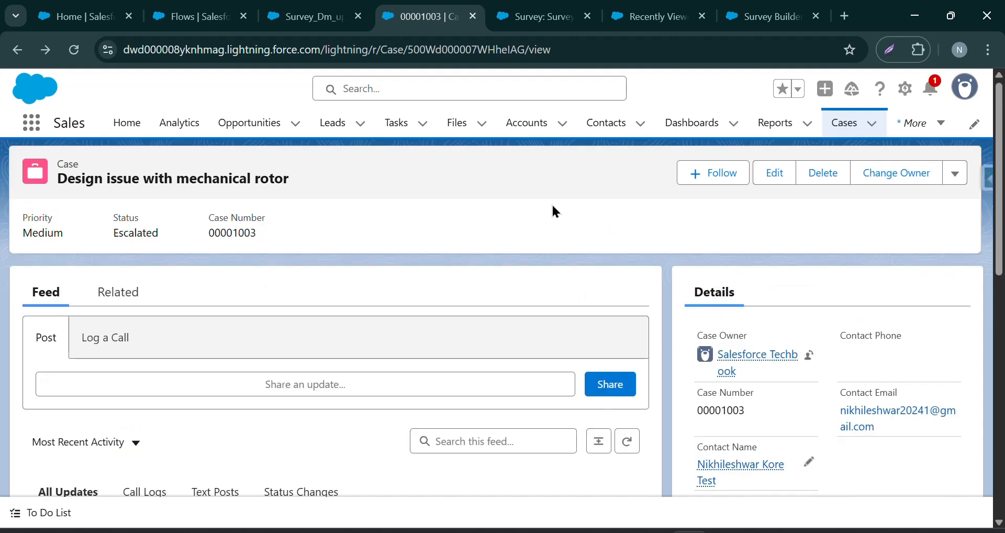
Revisit the SurveyDataMapping_Update survey and the Survey_Dm_update_Example flow, and return to the case.
left_click(741, 20)
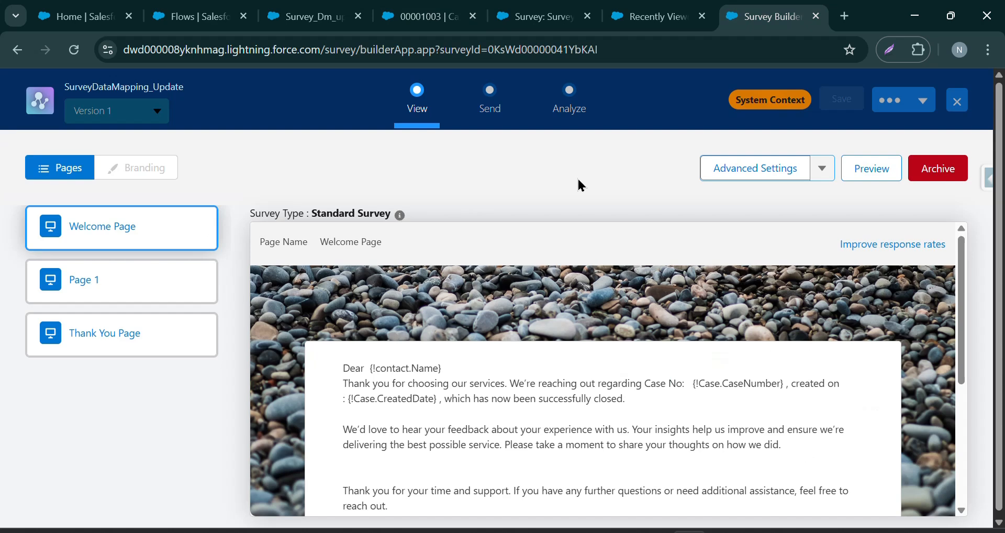
left_click(348, 11)
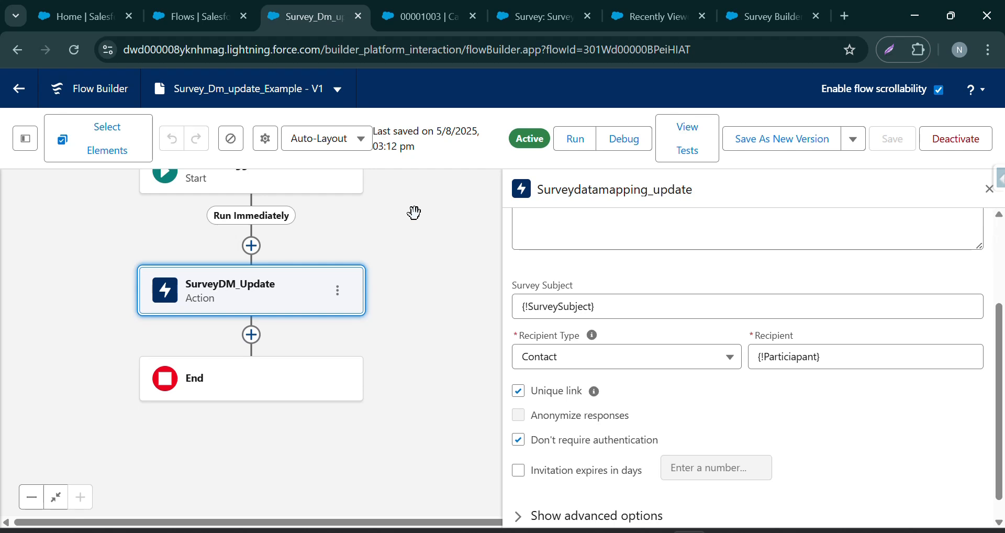
left_click(428, 15)
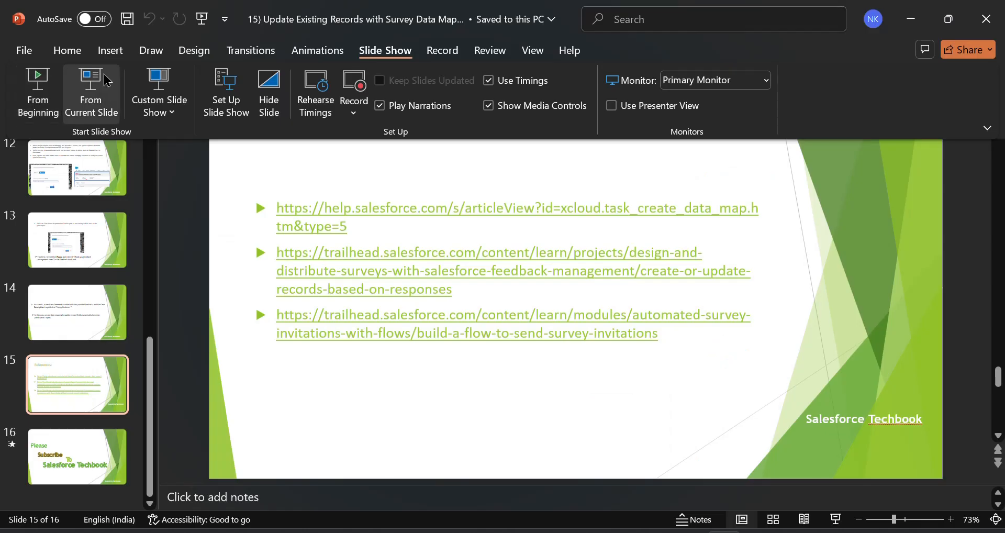
Switch to the PowerPoint presentation and start the slide show from the References slide.
key("shift+F5")
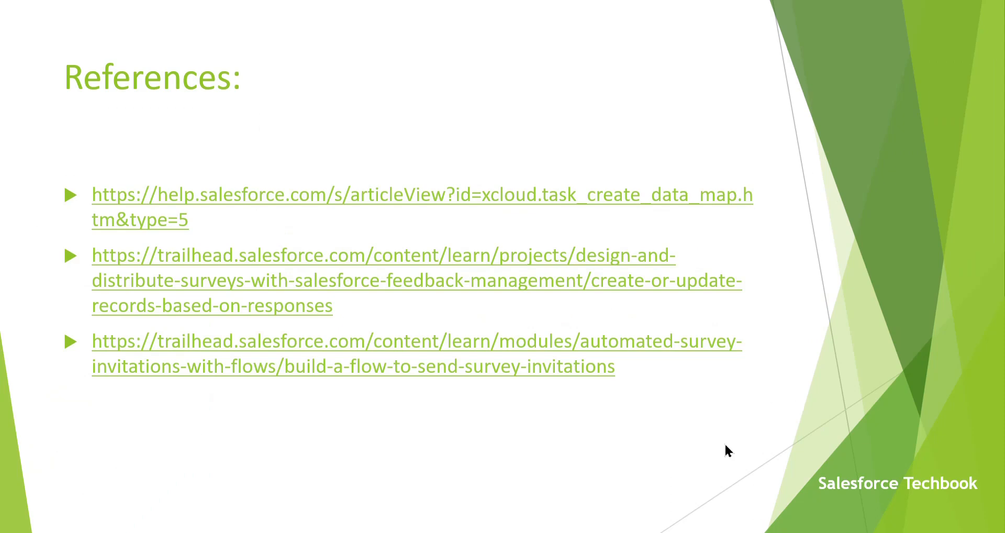